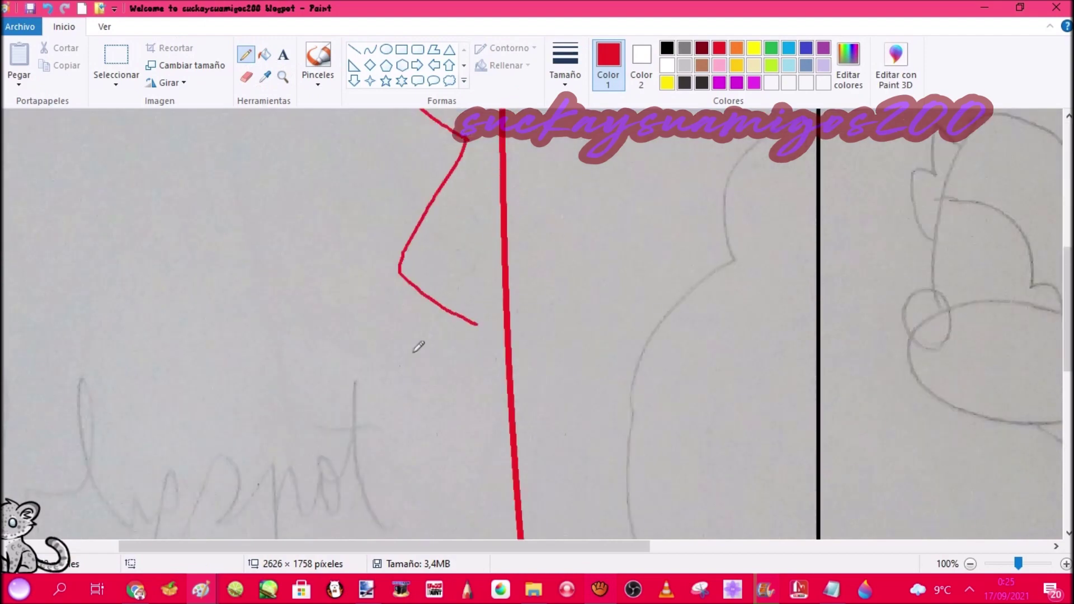
Continue the red pencil zigzag down to the foot of the thick vertical line and whiten the overshooting tips.
scroll(413, 352, "down", 2)
mouse_move(474, 217)
left_mouse_down()
mouse_move(448, 236)
mouse_move(488, 359)
left_mouse_up()
scroll(490, 274, "up", 7)
scroll(493, 280, "down", 10)
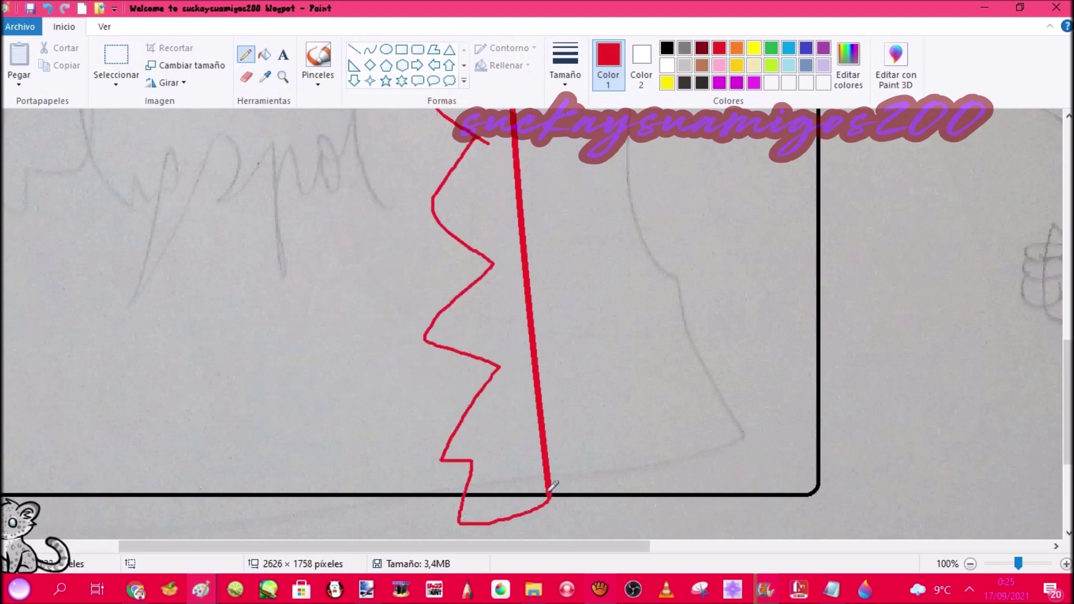
scroll(552, 486, "up", 5)
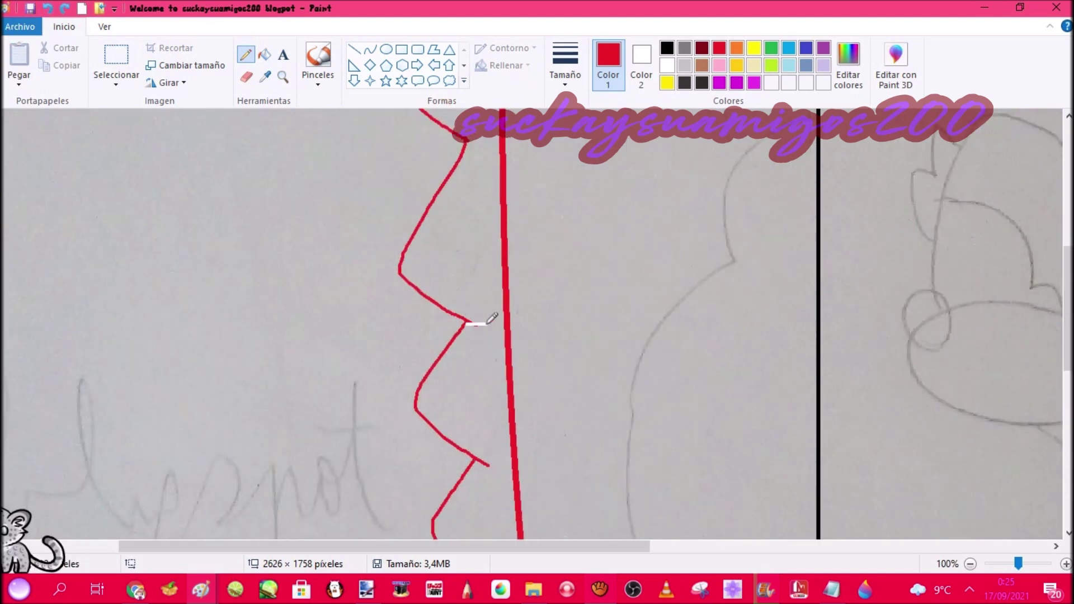
scroll(492, 463, "up", 5)
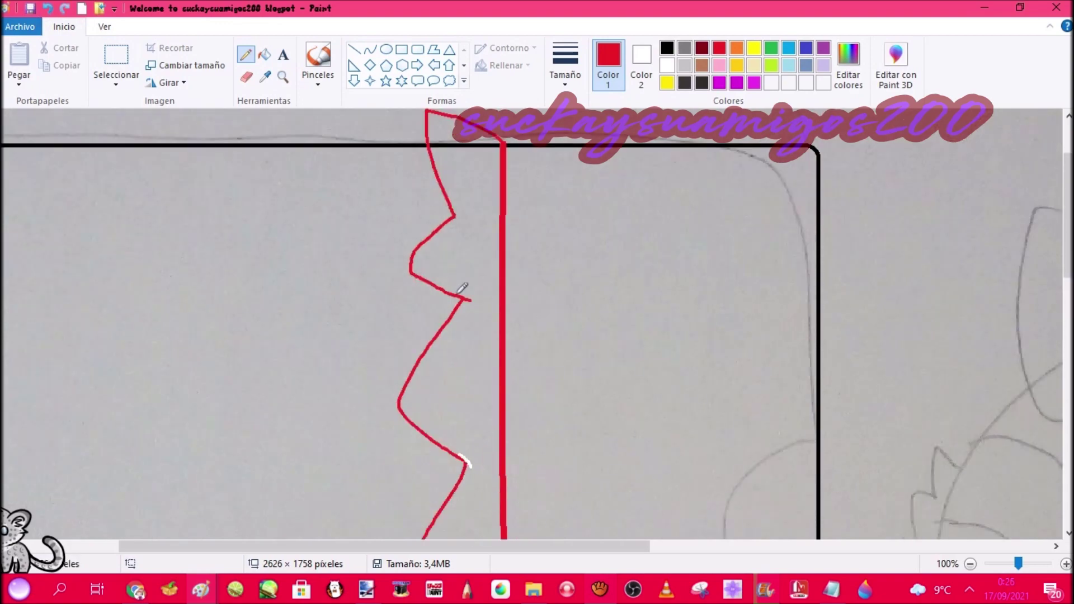
Recolour the red zigzag outline and its thick vertical line black with the fill tool.
scroll(492, 299, "down", 5)
left_click(283, 77)
left_click(533, 419)
left_click(264, 54)
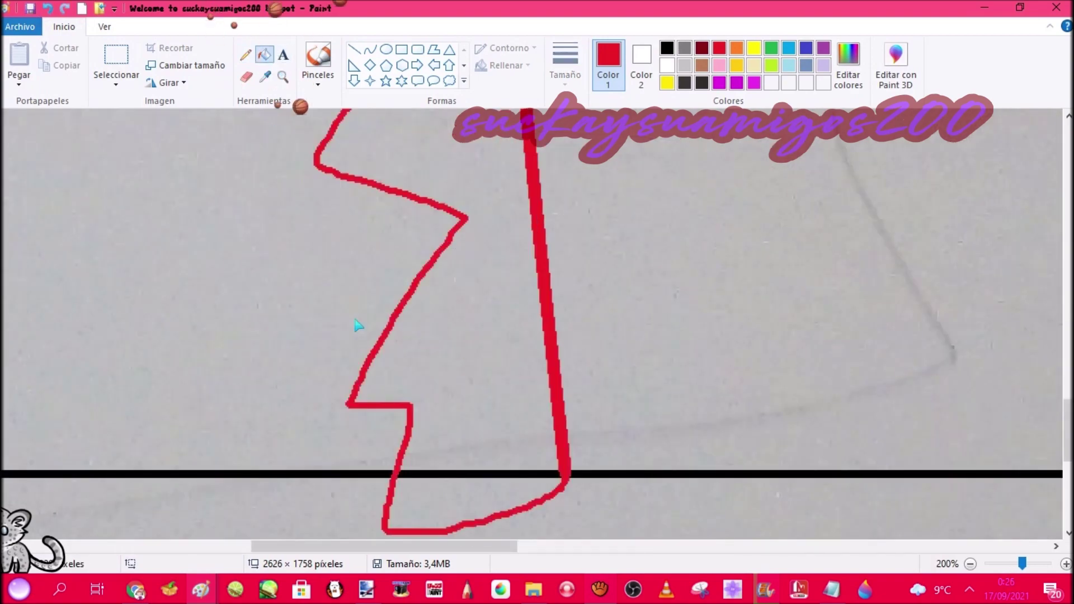
scroll(359, 323, "up", 10)
left_click(666, 48)
left_click(384, 148)
Trace the sketched scalloped outline beside the frame's vertical border with a dark red pencil line.
left_click(283, 78)
right_click(345, 297)
scroll(345, 297, "down", 5)
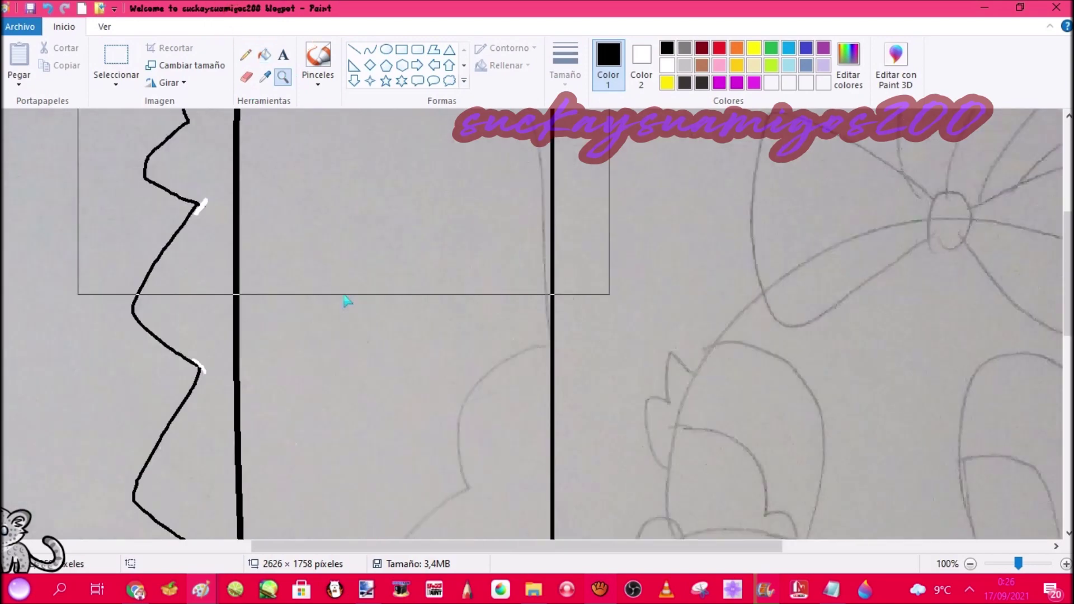
right_click(344, 294)
scroll(374, 272, "up", 1)
left_click(374, 271)
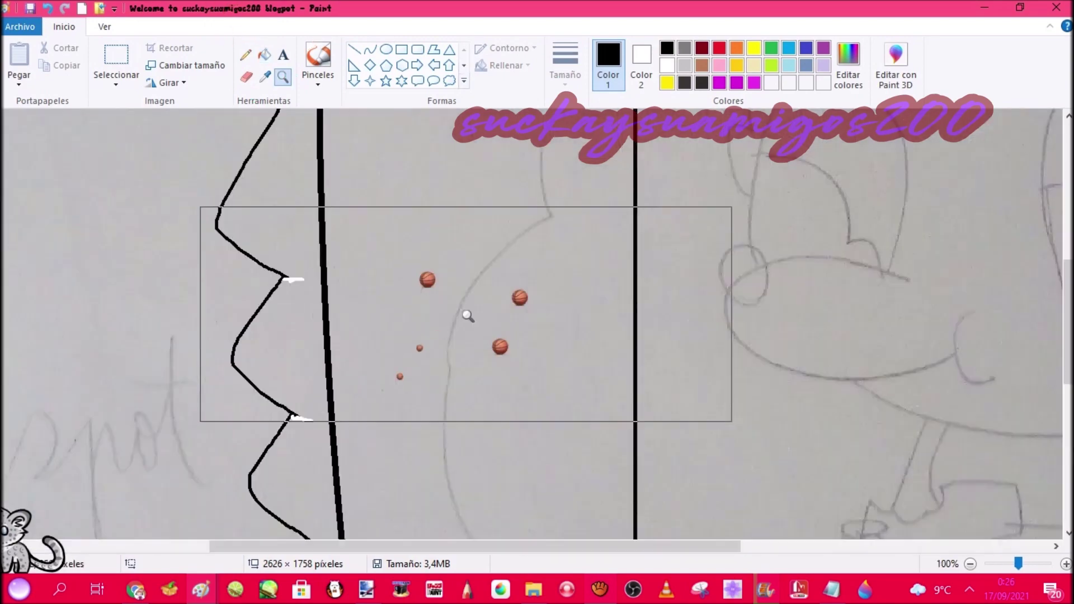
left_click(702, 48)
scroll(612, 251, "up", 3)
left_click_drag(607, 175, 450, 534)
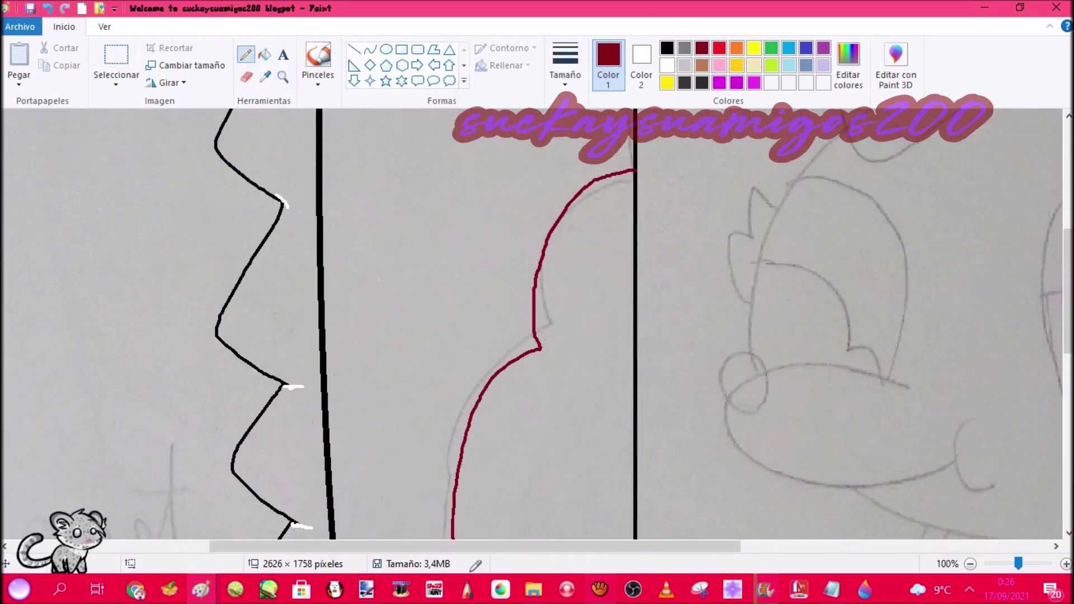
scroll(449, 534, "down", 3)
left_click_drag(450, 216, 448, 280)
scroll(448, 291, "down", 1)
mouse_move(448, 175)
left_mouse_down()
mouse_move(504, 307)
mouse_move(521, 451)
left_mouse_up()
scroll(531, 436, "up", 6)
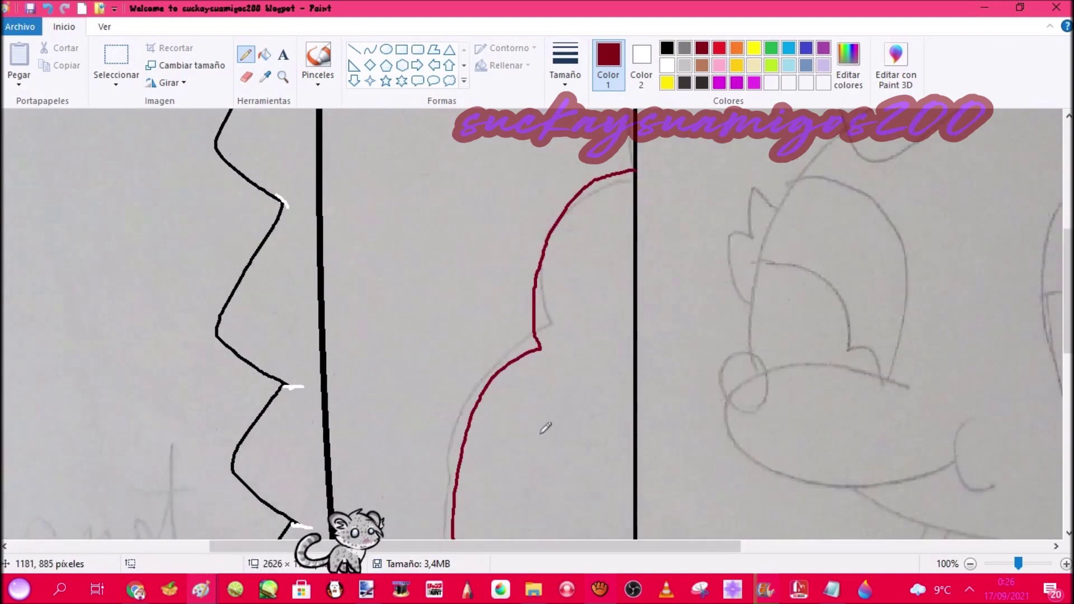
Fill the frame's border line below the scalloped outline white and recolour the dark red outline black.
left_click(265, 76)
left_click(636, 184)
right_click(635, 184)
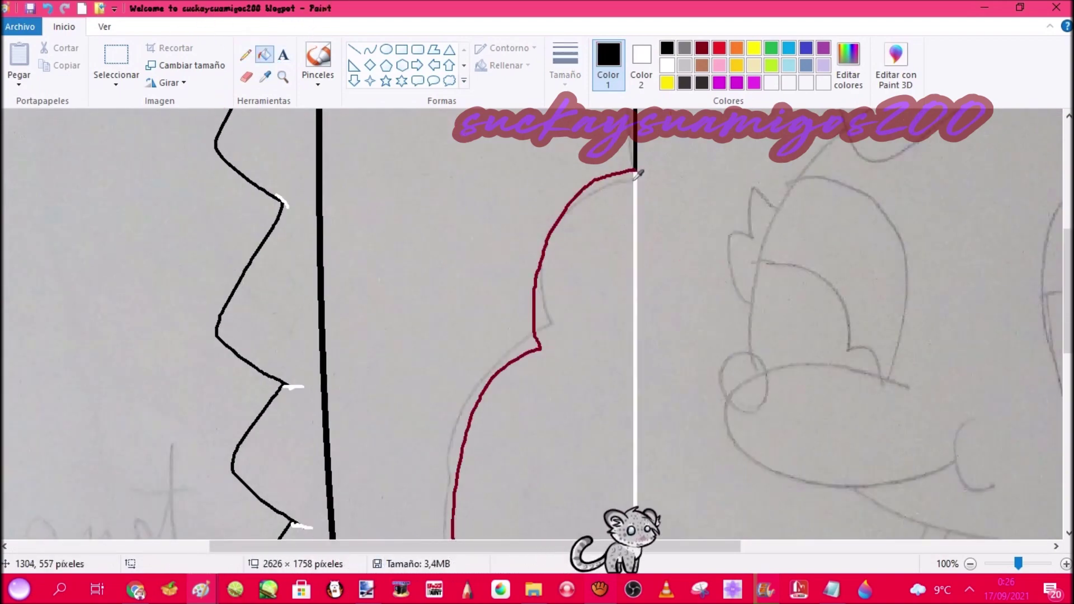
left_click(626, 172)
Draw a black ellipse about 744 × 660 px over the character's sketched head and give it a thinner outline.
left_click(282, 77)
right_click(347, 322)
right_click(347, 322)
left_click(419, 236)
left_click(768, 313)
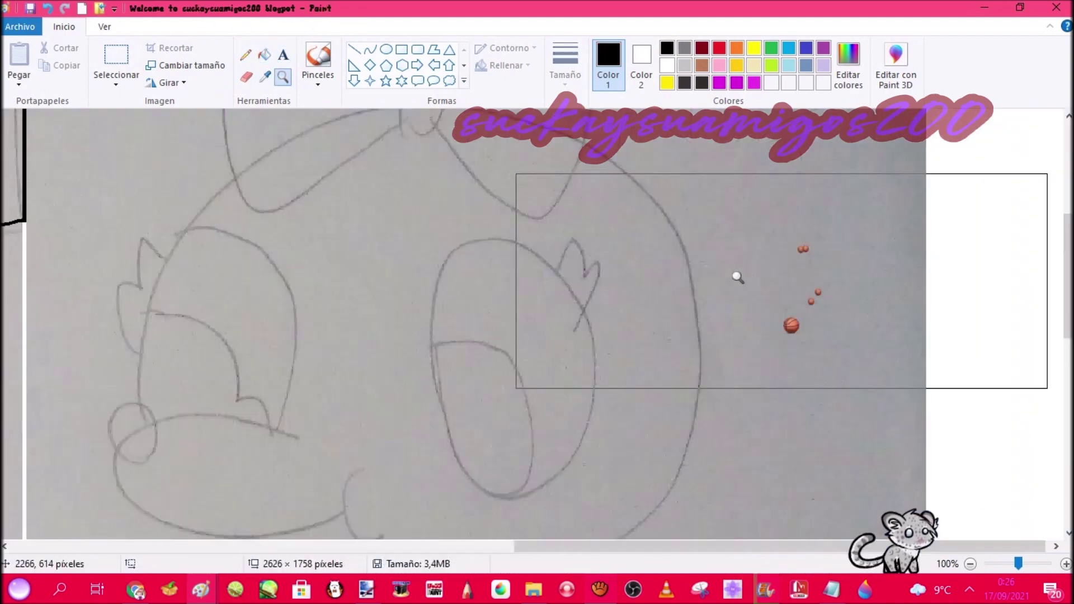
left_click(386, 49)
scroll(465, 285, "up", 2)
scroll(492, 392, "down", 2)
mouse_move(140, 197)
left_mouse_down()
mouse_move(516, 431)
mouse_move(725, 501)
left_mouse_up()
left_click(564, 64)
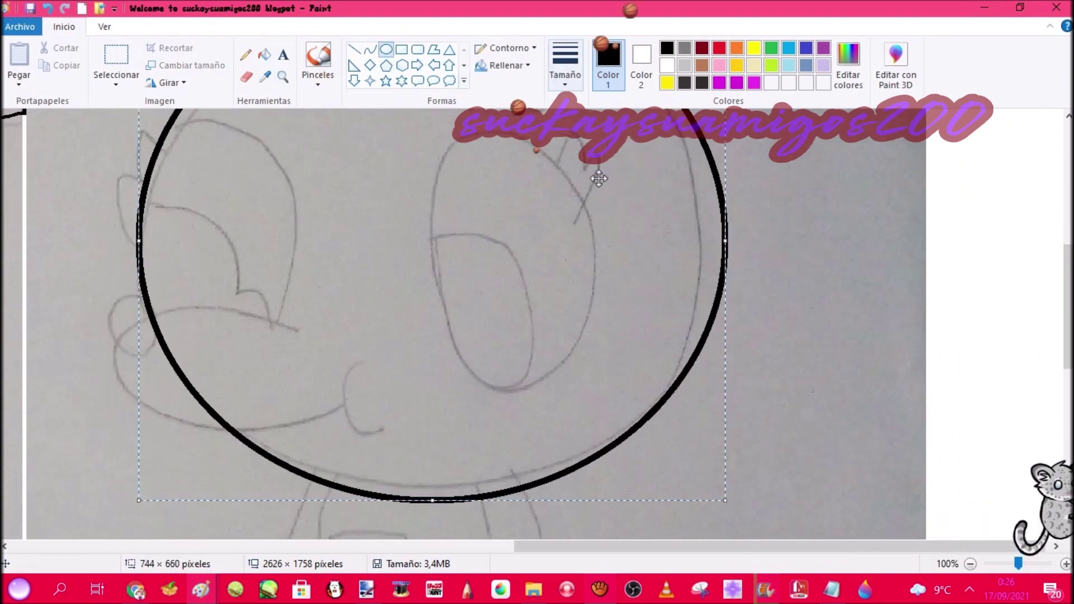
left_click(600, 171)
Try to trace the character's ears above the bow with a thin black pencil, and undo the strokes.
scroll(615, 280, "up", 4)
left_click(245, 54)
left_click(565, 64)
left_click(625, 171)
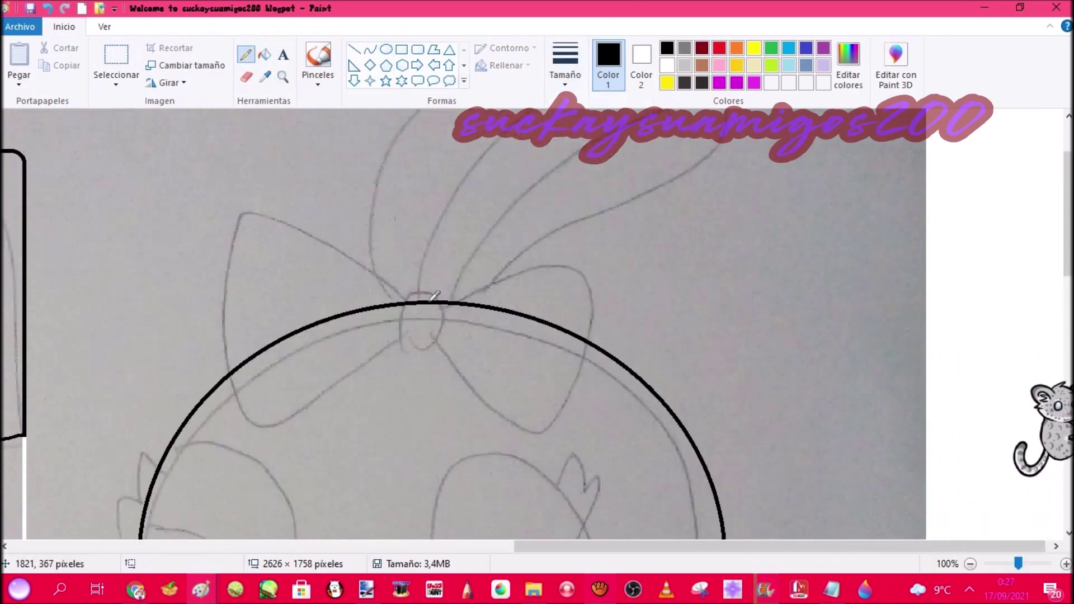
left_click_drag(425, 300, 485, 110)
mouse_move(718, 110)
left_mouse_down()
mouse_move(661, 185)
mouse_move(532, 310)
left_mouse_up()
key("ctrl+z")
key("ctrl+z")
Try a second pencil tracing of both ears from the top of the head ellipse, and undo it.
mouse_move(417, 301)
left_mouse_down()
mouse_move(590, 237)
mouse_move(512, 312)
left_mouse_up()
scroll(382, 382, "up", 3)
key("ctrl+z")
mouse_move(419, 403)
left_mouse_down()
mouse_move(491, 247)
mouse_move(628, 319)
mouse_move(459, 403)
left_mouse_up()
left_click_drag(354, 408, 386, 154)
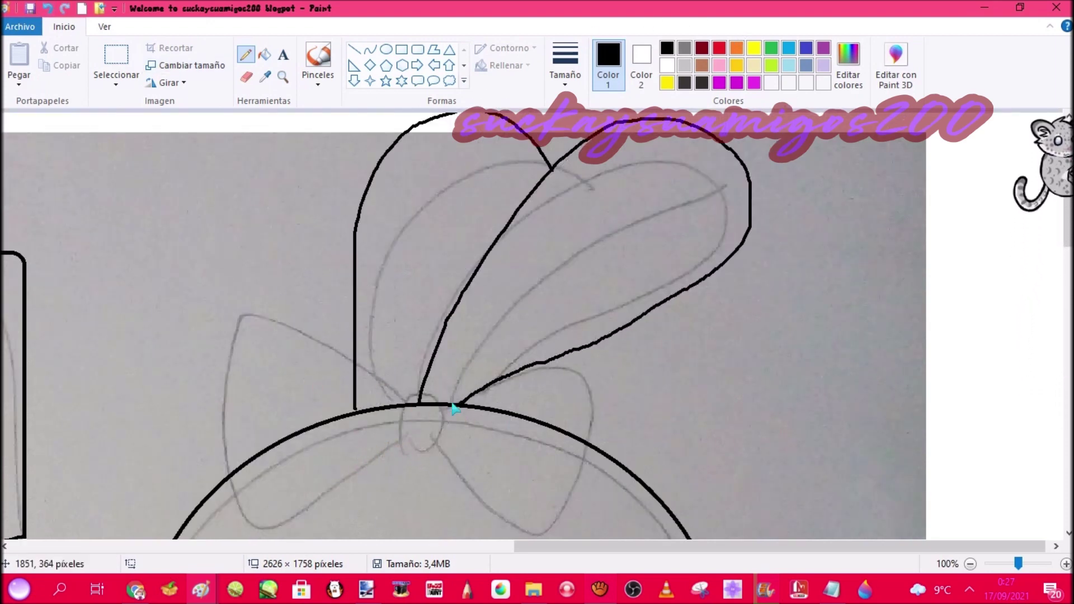
key("ctrl+z")
key("ctrl+z")
Trace both ear outlines again in black pencil and add an inner line to the front ear with the Curve tool.
mouse_move(418, 403)
left_mouse_down()
mouse_move(683, 150)
mouse_move(746, 278)
mouse_move(506, 394)
left_mouse_up()
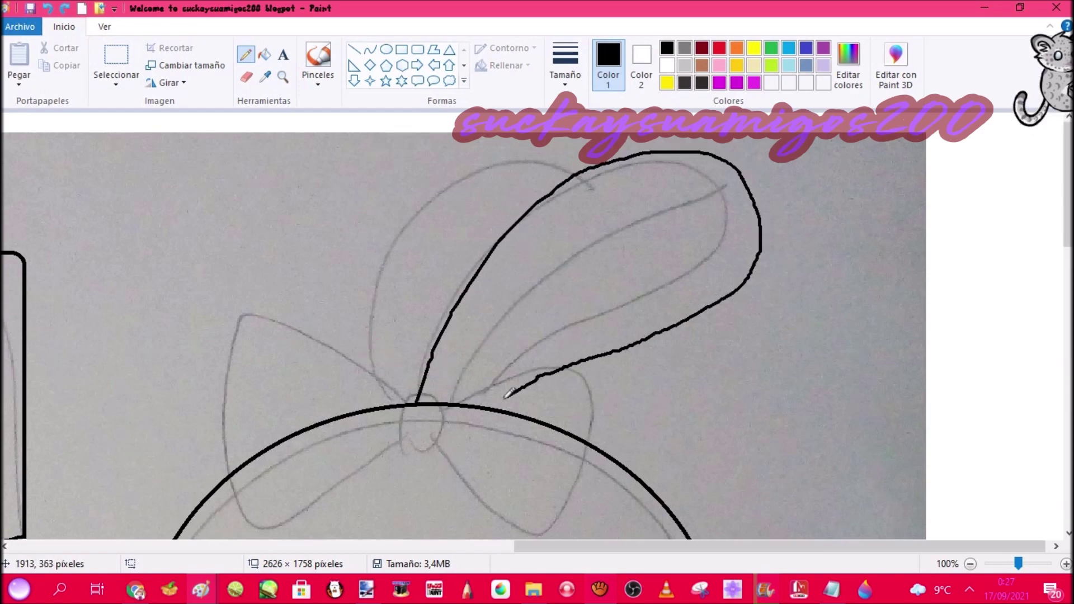
left_click_drag(361, 413, 592, 161)
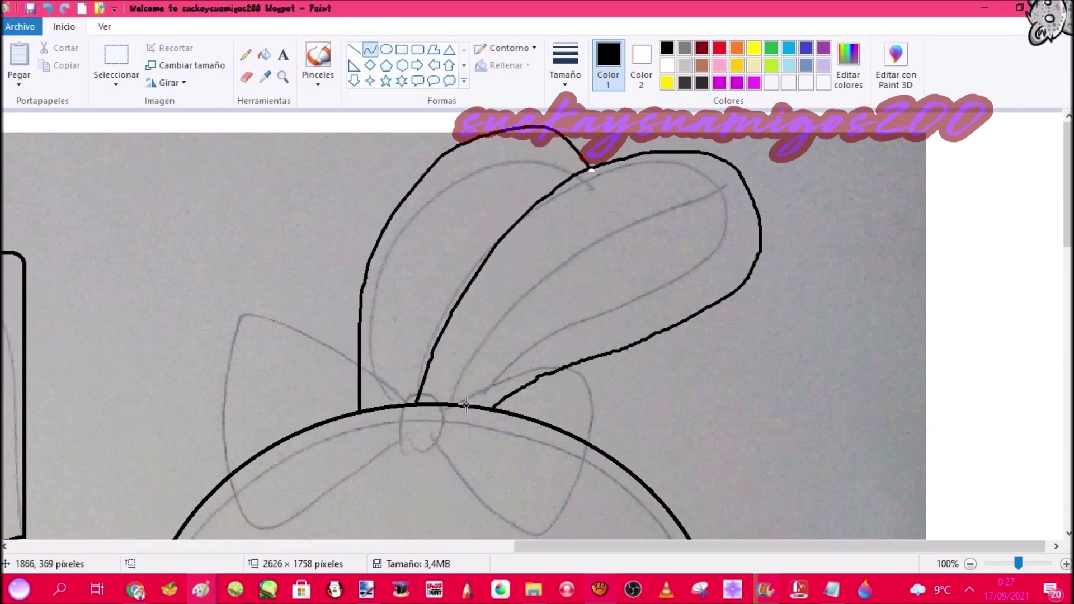
left_click_drag(466, 404, 742, 182)
left_click_drag(584, 304, 565, 269)
Undo the traced ears and the head ellipse.
scroll(686, 183, "down", 8)
left_click(49, 9)
scroll(395, 229, "down", 3)
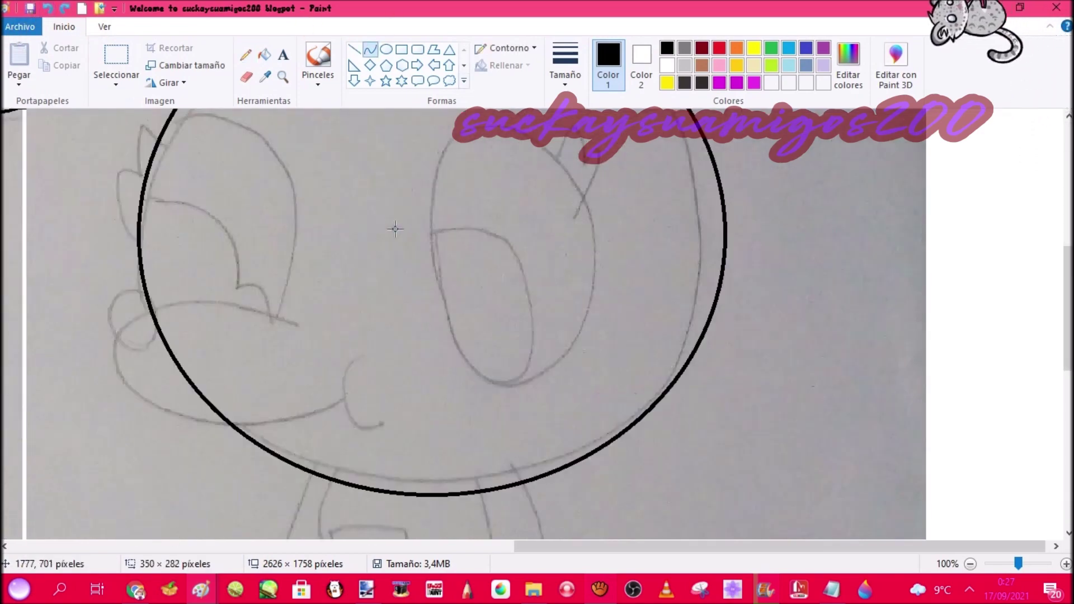
scroll(394, 229, "down", 3)
key("ctrl+z")
Draw a smaller black ellipse for the head and fit it to the sketched face.
left_click(386, 49)
scroll(185, 137, "up", 6)
scroll(510, 394, "down", 6)
mouse_move(185, 136)
left_mouse_down()
mouse_move(548, 398)
mouse_move(699, 369)
left_mouse_up()
scroll(699, 369, "up", 6)
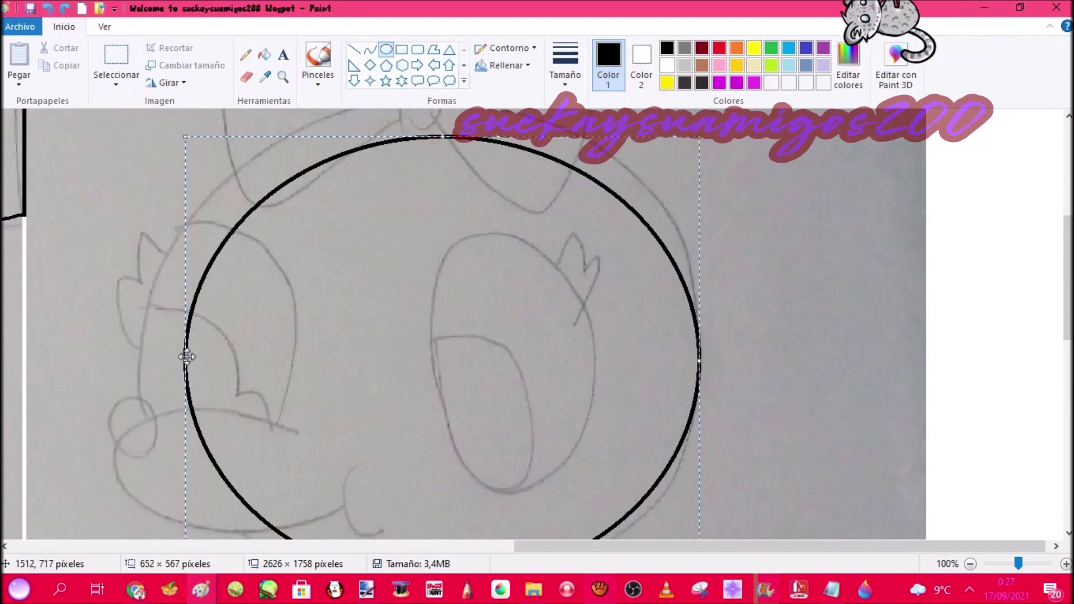
scroll(427, 350, "up", 4)
scroll(436, 314, "down", 5)
scroll(436, 314, "up", 6)
Trace the outlines of both ears upward from the head ellipse with a thin black pencil.
left_click(246, 54)
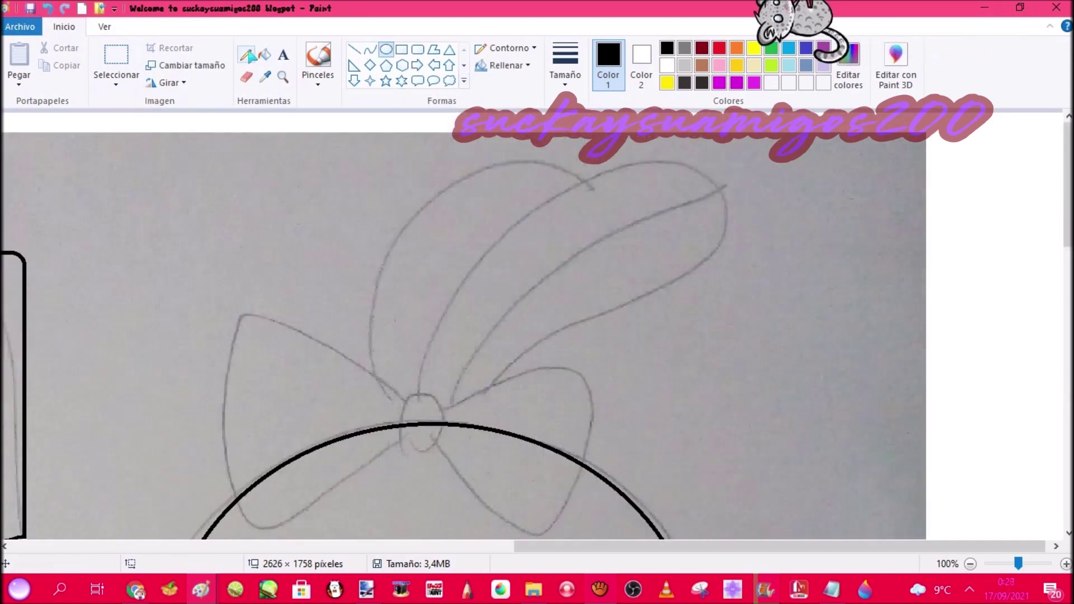
left_click(565, 61)
mouse_move(425, 423)
left_mouse_down()
mouse_move(696, 168)
mouse_move(479, 430)
left_mouse_up()
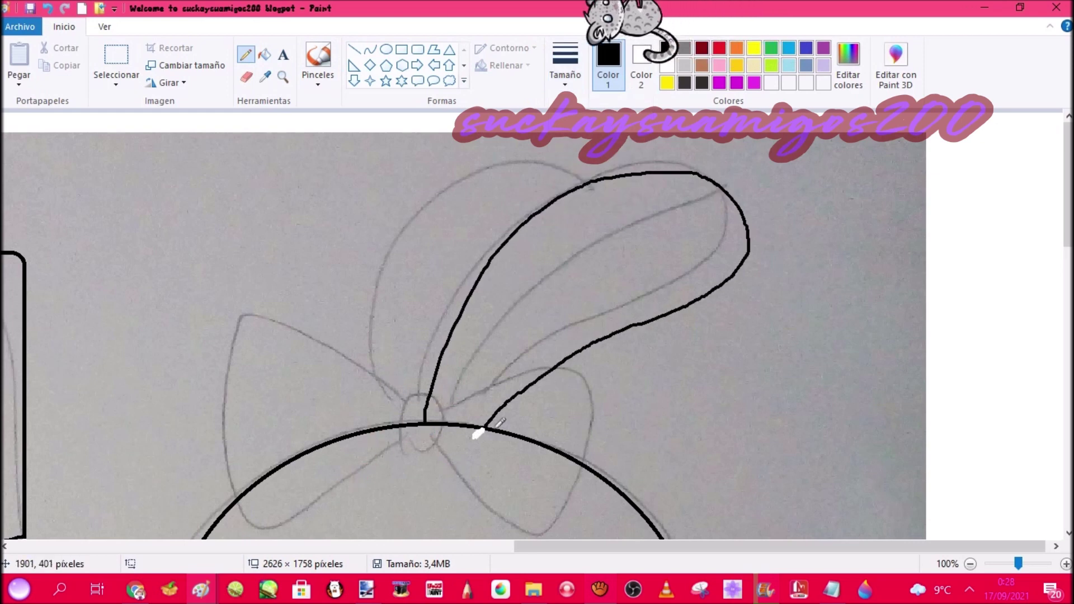
mouse_move(368, 429)
left_mouse_down()
mouse_move(369, 403)
mouse_move(557, 138)
mouse_move(643, 174)
left_mouse_up()
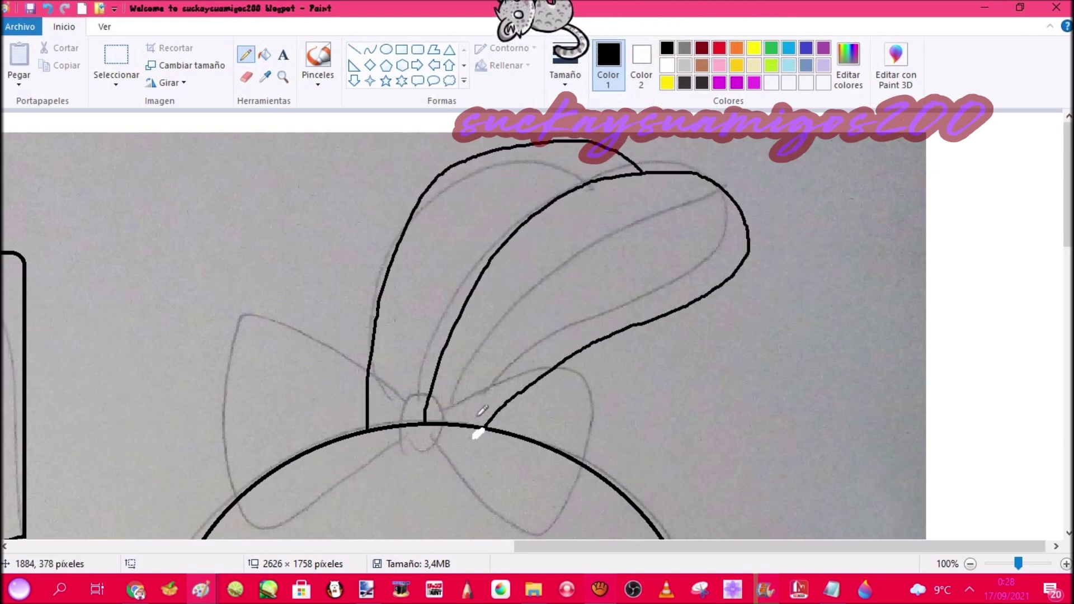
Add the inner line of the front ear in pencil and that of the rear ear with the Curve tool.
left_click_drag(473, 425, 727, 194)
left_click_drag(421, 379, 579, 182)
left_click(370, 49)
key("ctrl+z")
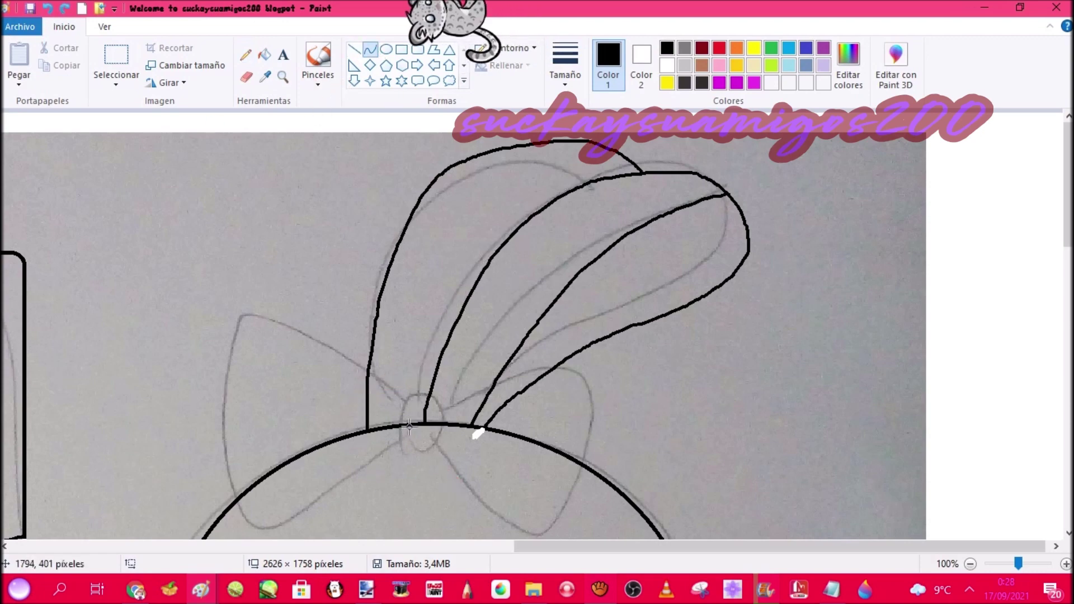
left_click_drag(410, 426, 618, 155)
mouse_move(546, 201)
left_mouse_down()
mouse_move(526, 184)
mouse_move(536, 178)
left_mouse_up()
Trace both loops of the bow in red pencil, crossing at the top of the head.
scroll(324, 354, "down", 7)
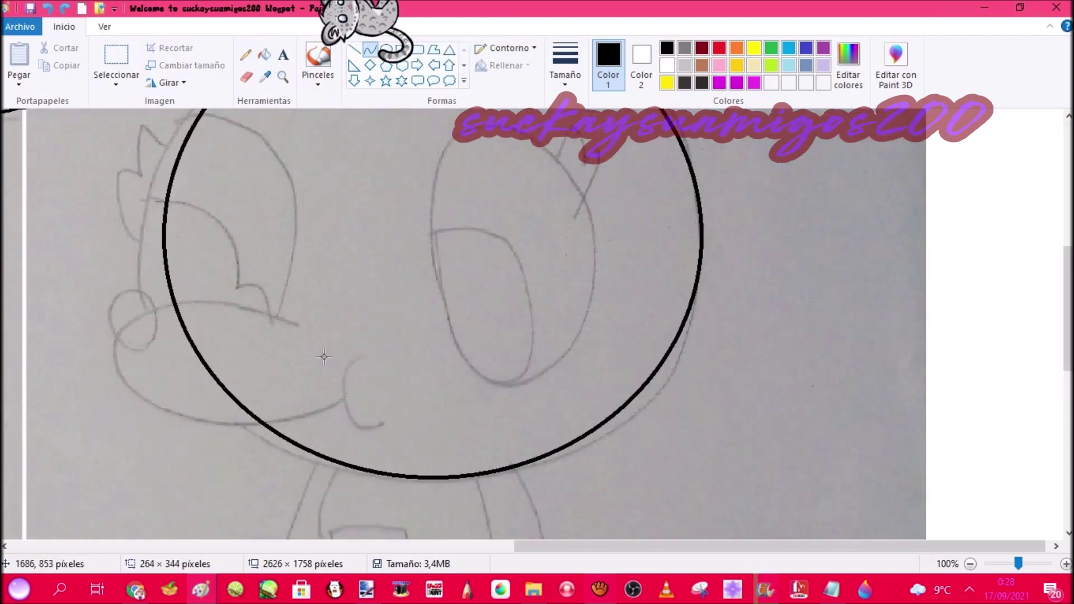
scroll(324, 355, "up", 5)
left_click(283, 77)
left_click(448, 355)
left_click(246, 54)
left_click(720, 49)
scroll(537, 324, "up", 3)
mouse_move(495, 351)
left_mouse_down()
mouse_move(359, 207)
mouse_move(188, 159)
mouse_move(157, 420)
mouse_move(351, 443)
mouse_move(556, 291)
mouse_move(808, 222)
mouse_move(754, 486)
mouse_move(546, 418)
mouse_move(495, 350)
left_mouse_up()
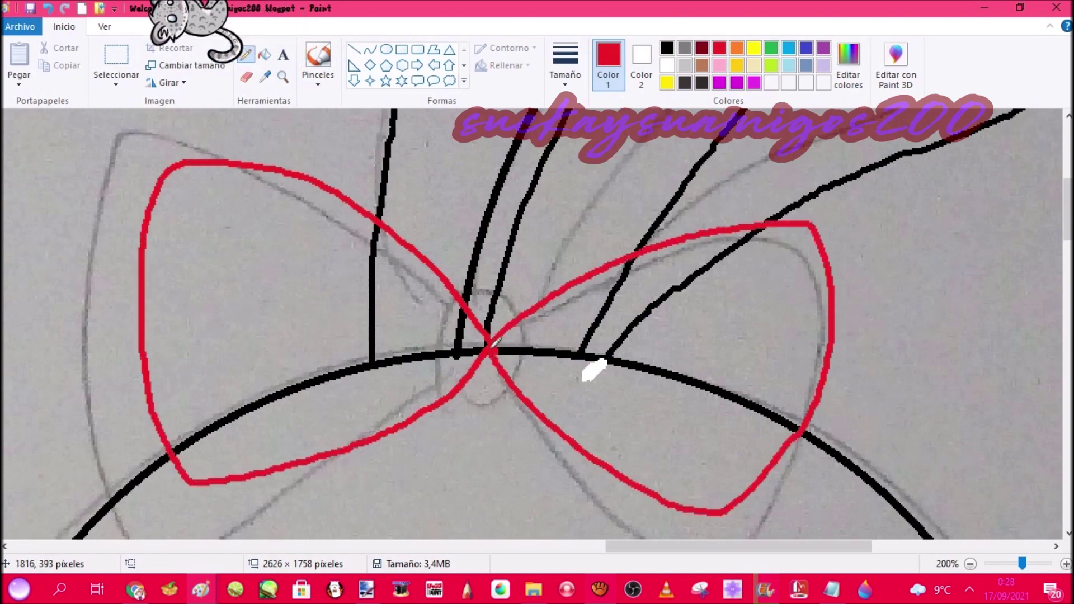
Fill the head and ear lines inside the bow white and recolour the bow outline black.
left_click(265, 55)
left_click(666, 48)
right_click(532, 352)
right_click(458, 337)
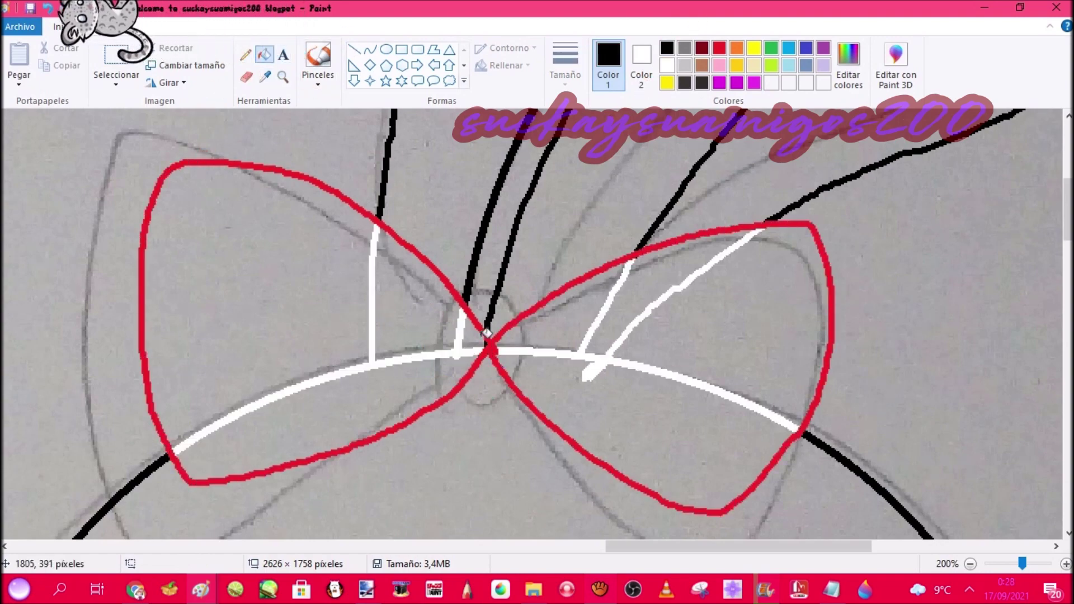
left_click(482, 334)
Draw a red circle about 83 × 77 px over the centre of the bow as its knot.
scroll(482, 334, "down", 2)
left_click(386, 50)
left_click(720, 48)
left_click_drag(436, 181, 567, 302)
left_click_drag(489, 256, 475, 250)
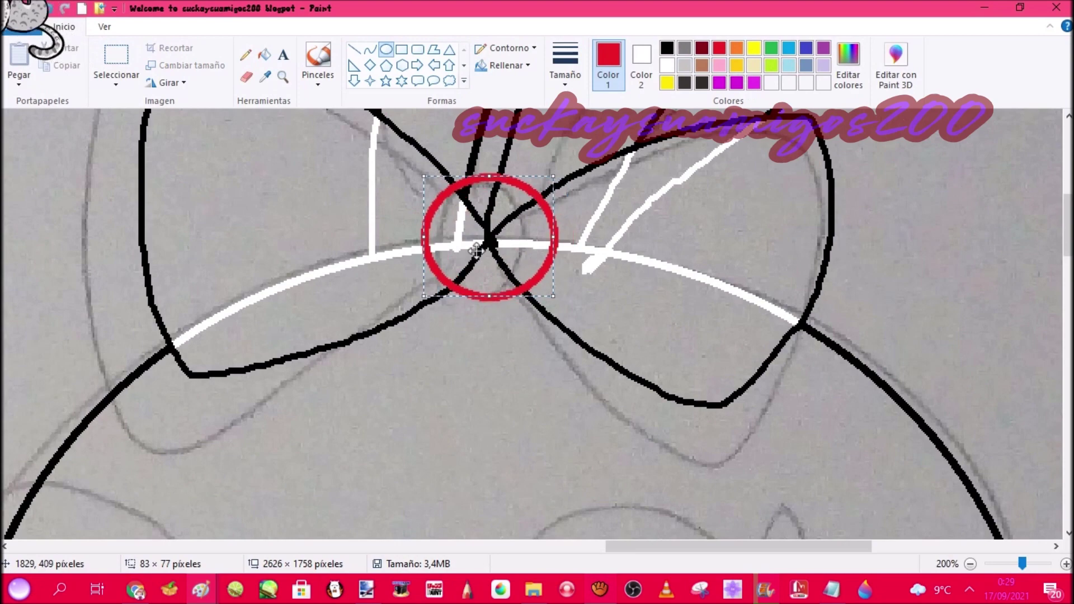
Fill the lines inside the bow's knot white and recolour the knot's circle black.
left_click(265, 55)
left_click(265, 77)
left_click(491, 237)
right_click(491, 237)
left_click(448, 196)
Draw a tall black ellipse for the character's right-hand eye and position it inside the head.
left_click(282, 77)
right_click(436, 290)
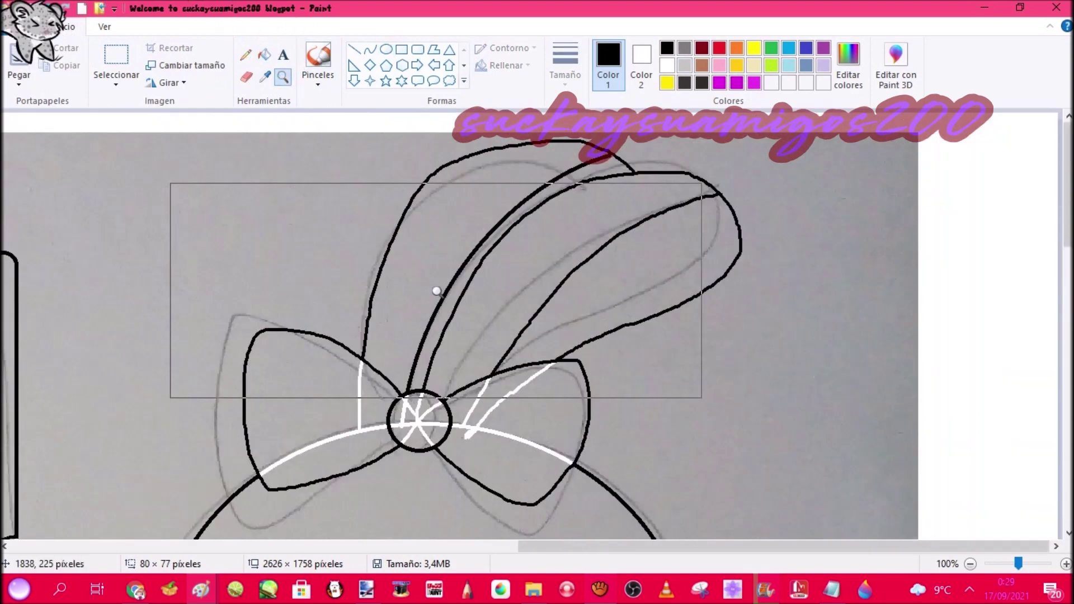
right_click(436, 290)
left_click(739, 364)
left_click(391, 53)
left_click_drag(477, 144, 655, 431)
left_click_drag(566, 288, 561, 288)
Draw the pointed eyelashes on the outer upper edge of the right-hand eye in black pencil.
left_click(282, 77)
left_click(637, 220)
left_click(246, 55)
mouse_move(459, 202)
left_mouse_down()
mouse_move(514, 148)
mouse_move(553, 380)
left_mouse_up()
Try inverting the colours of a free-form selection around the right-hand eye and its lashes, and undo it.
left_click(116, 76)
left_click(123, 138)
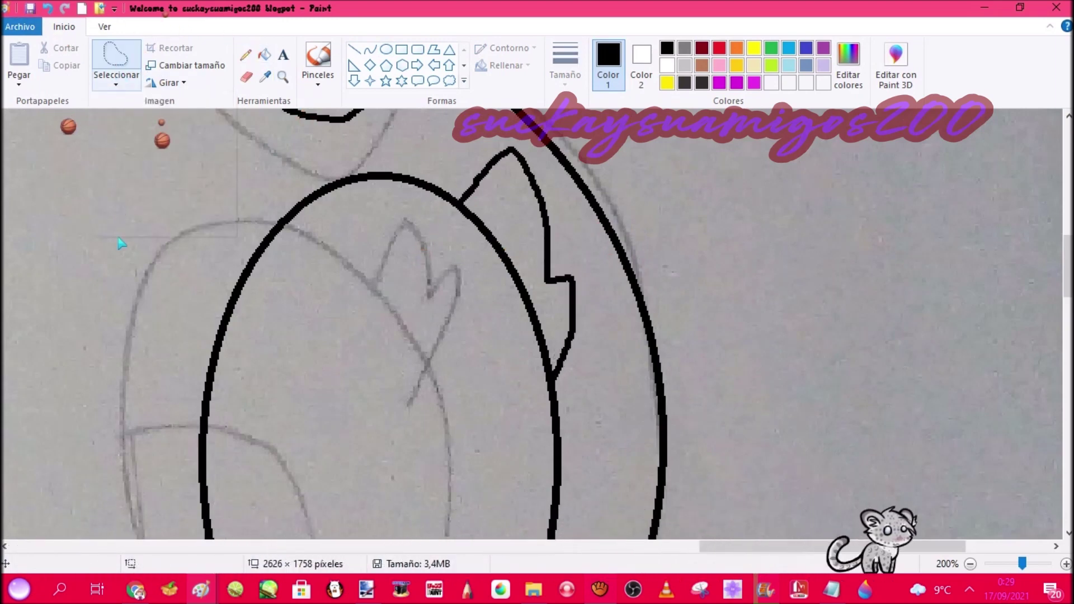
mouse_move(333, 139)
left_mouse_down()
mouse_move(587, 216)
mouse_move(492, 228)
left_mouse_up()
scroll(587, 216, "up", 2)
scroll(587, 216, "down", 1)
mouse_move(563, 295)
left_mouse_down()
mouse_move(314, 244)
mouse_move(240, 542)
mouse_move(615, 436)
mouse_move(551, 169)
left_mouse_up()
scroll(151, 324, "down", 3)
scroll(612, 448, "up", 2)
right_click(463, 214)
left_click(515, 383)
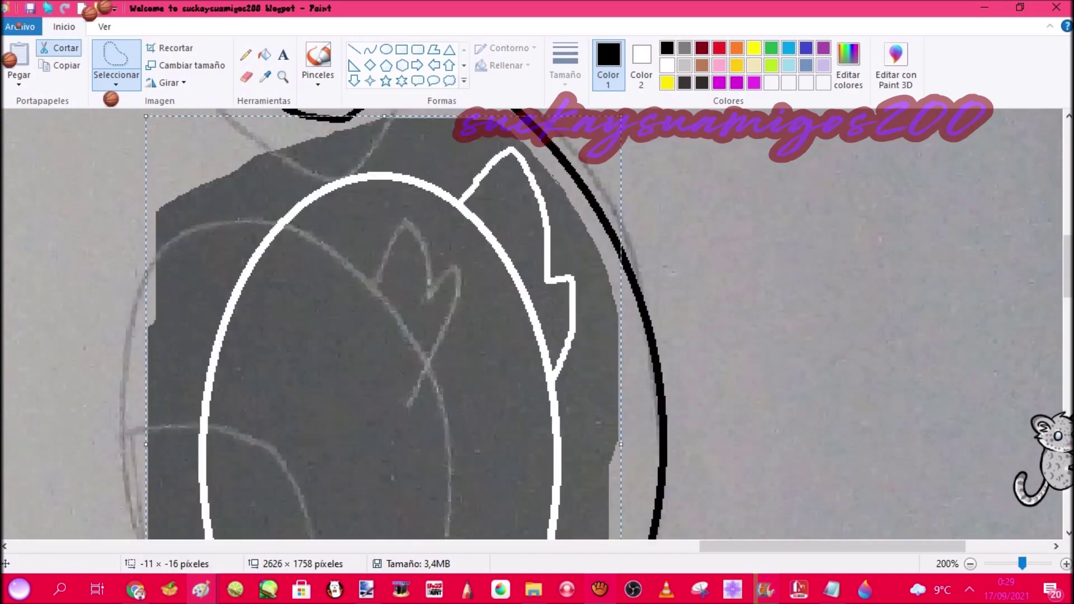
left_click(48, 8)
Draw a black curve about 211 × 279 px across the left-hand eye for its iris edge.
left_click(282, 77)
right_click(451, 297)
right_click(450, 302)
left_click(835, 365)
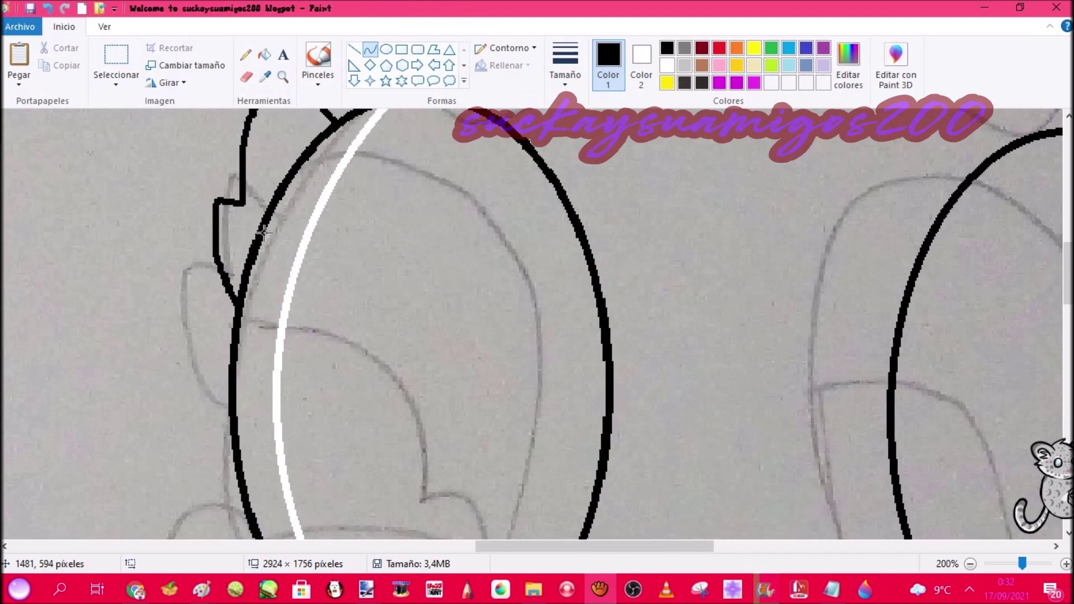
scroll(458, 342, "down", 3)
mouse_move(250, 239)
left_mouse_down()
mouse_move(458, 342)
mouse_move(493, 330)
left_mouse_up()
scroll(391, 286, "up", 3)
left_click_drag(391, 285, 576, 306)
scroll(577, 305, "down", 2)
left_click_drag(581, 437, 586, 439)
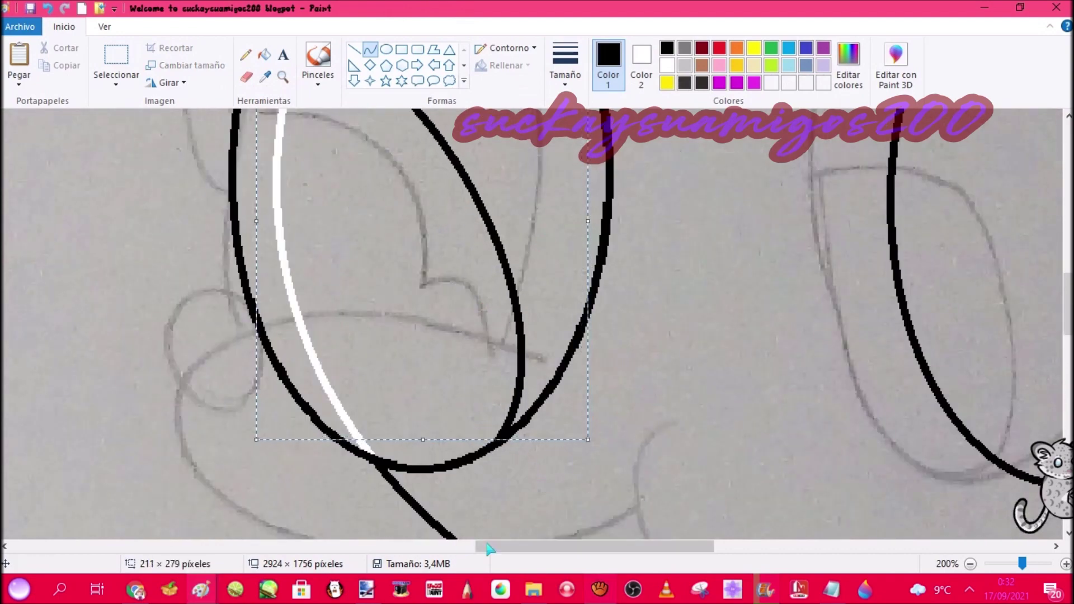
Draw a matching black curve about 170 × 316 px inside the right-hand eye.
left_click_drag(487, 547, 601, 547)
scroll(498, 310, "up", 3)
left_click_drag(431, 229, 621, 465)
scroll(499, 310, "down", 4)
scroll(621, 464, "up", 2)
mouse_move(627, 282)
left_mouse_down()
mouse_move(677, 374)
mouse_move(695, 433)
left_mouse_up()
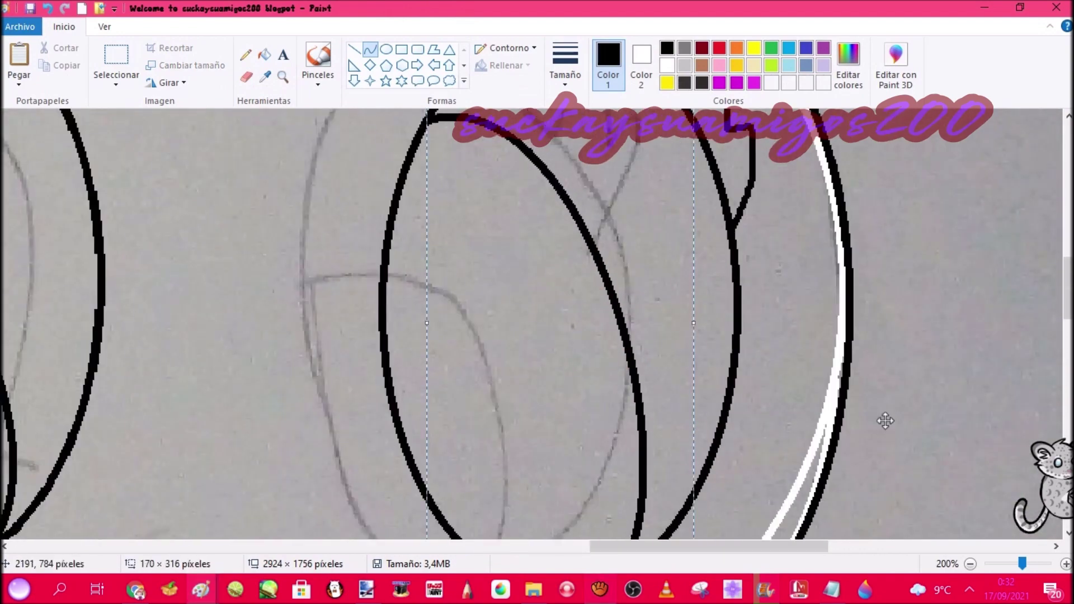
Cut a wedge into the left-hand iris with red lines, whiten the enclosed arc and recolour the wedge black.
scroll(760, 477, "left", 5)
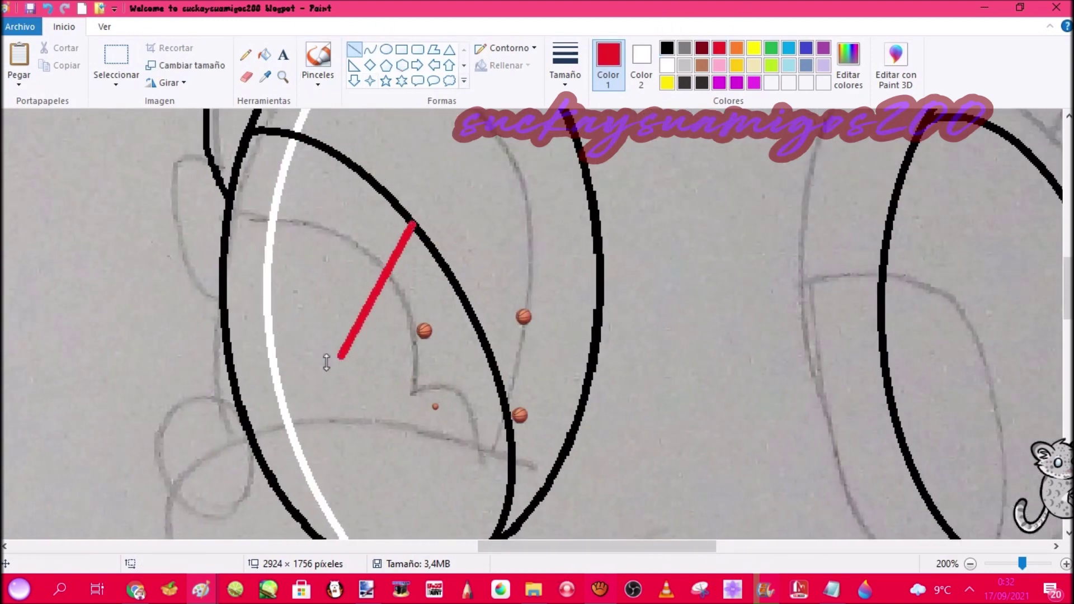
left_click(404, 234)
scroll(404, 234, "right", 5)
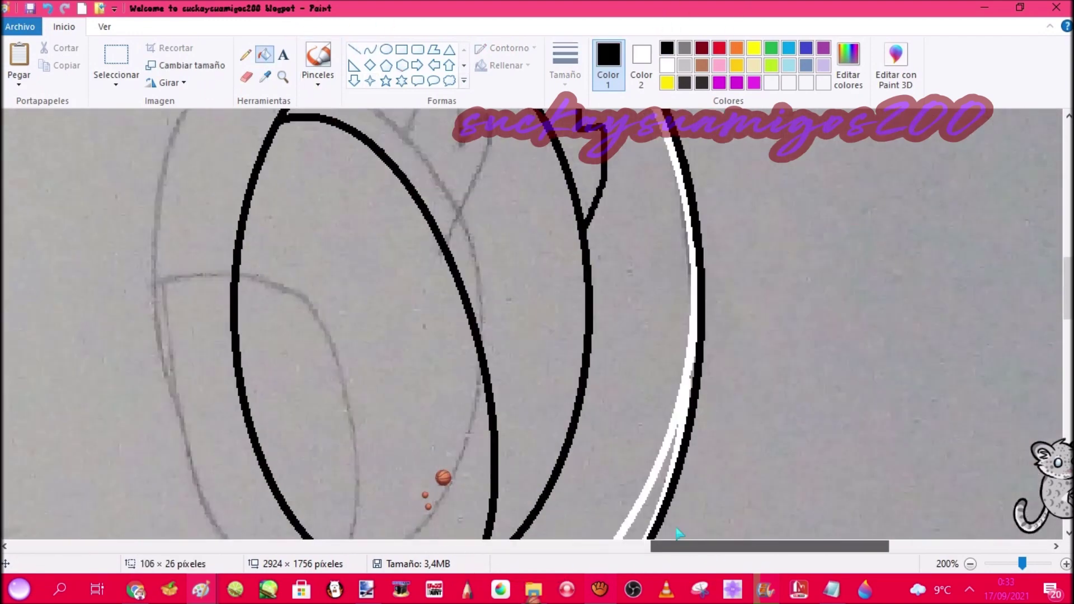
Cut the same wedge into the right-hand iris with red lines, whiten the enclosed arc and recolour the wedge black.
left_click(354, 49)
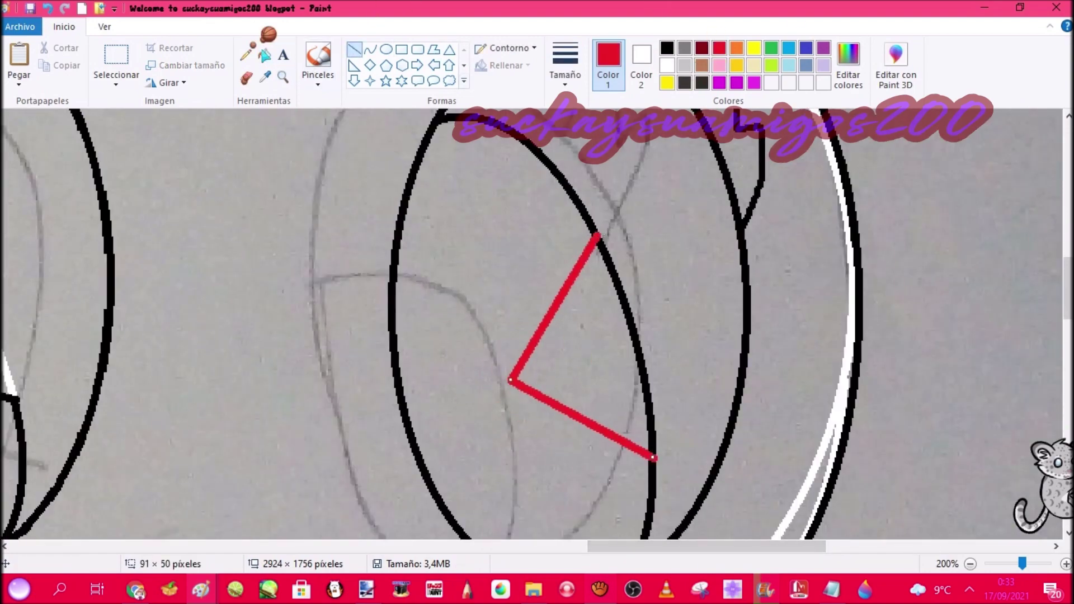
left_click(603, 246)
right_click(603, 246)
left_click(597, 236)
left_click(283, 77)
right_click(556, 294)
right_click(556, 294)
scroll(762, 374, "up", 3)
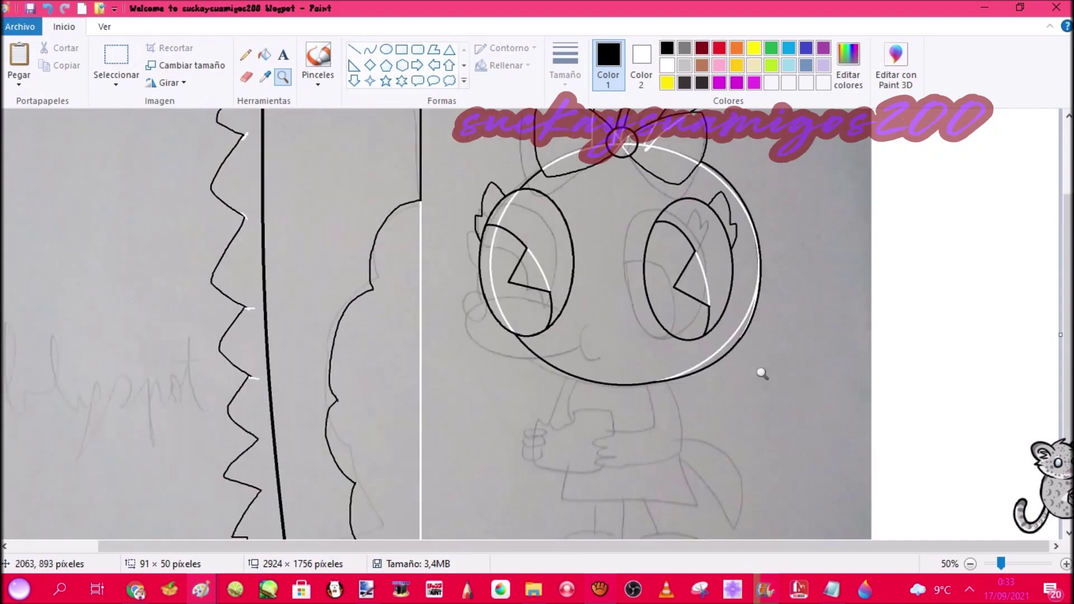
Draw the dress's left-hand side in black from below the head to the flared skirt.
left_click(665, 322)
left_click(478, 322)
left_click(245, 55)
scroll(384, 149, "down", 3)
scroll(384, 149, "up", 3)
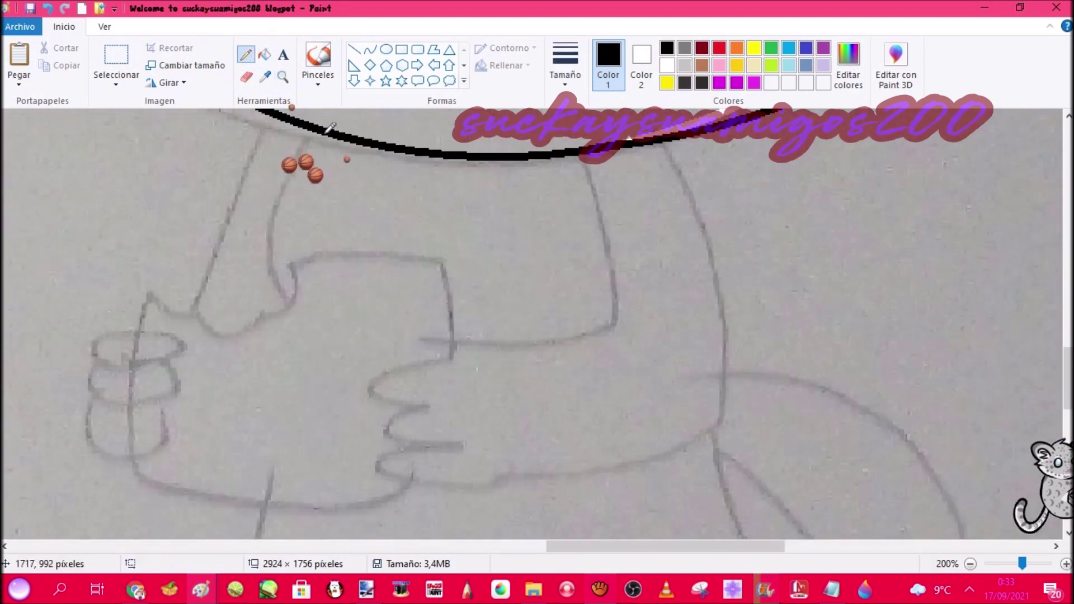
scroll(307, 159, "down", 2)
scroll(308, 158, "up", 3)
left_click_drag(271, 110, 389, 523)
left_click(48, 8)
left_click_drag(306, 195, 243, 446)
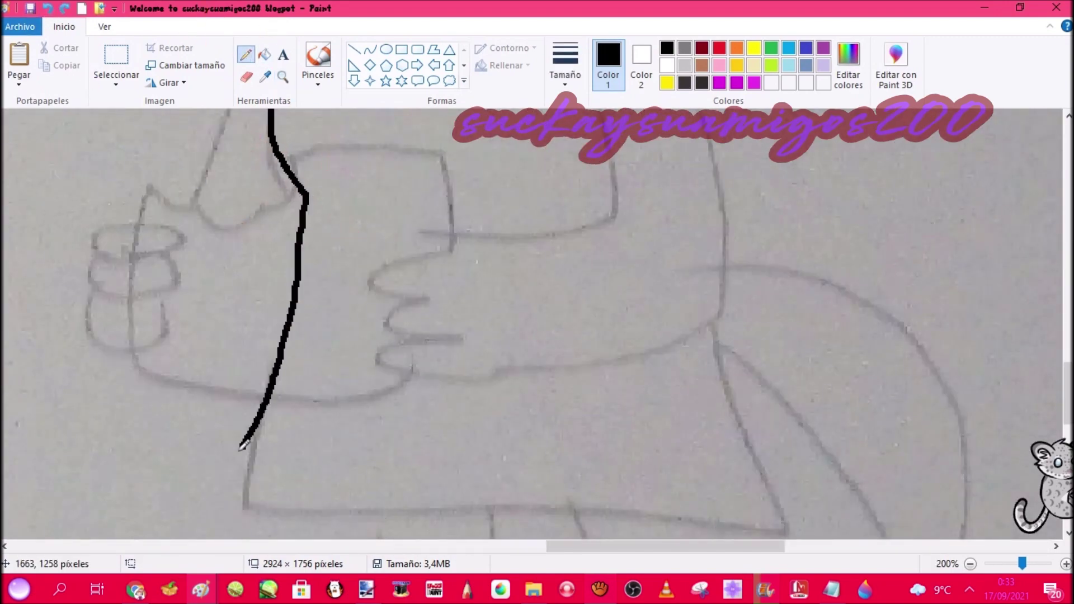
Close the dress outline with a curved black hem and a sloping right-hand side up to the head.
scroll(732, 385, "up", 3)
mouse_move(732, 492)
left_mouse_down()
mouse_move(657, 310)
mouse_move(608, 137)
left_mouse_up()
scroll(609, 137, "down", 3)
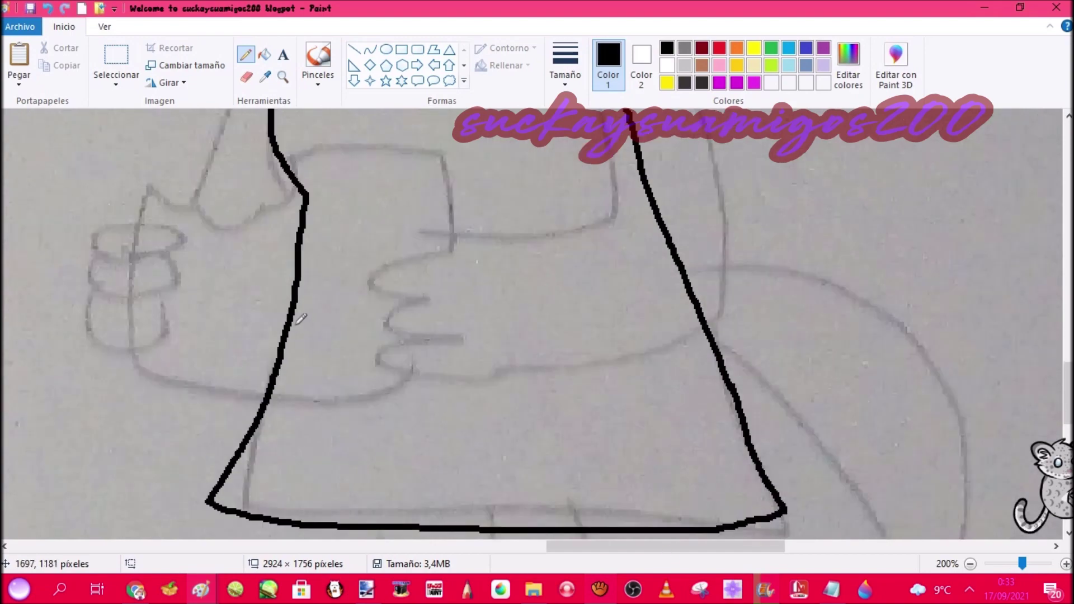
Draw the curved waistline across the dress in black and remove the freehand tail attempt beside it.
left_click_drag(699, 322, 916, 188)
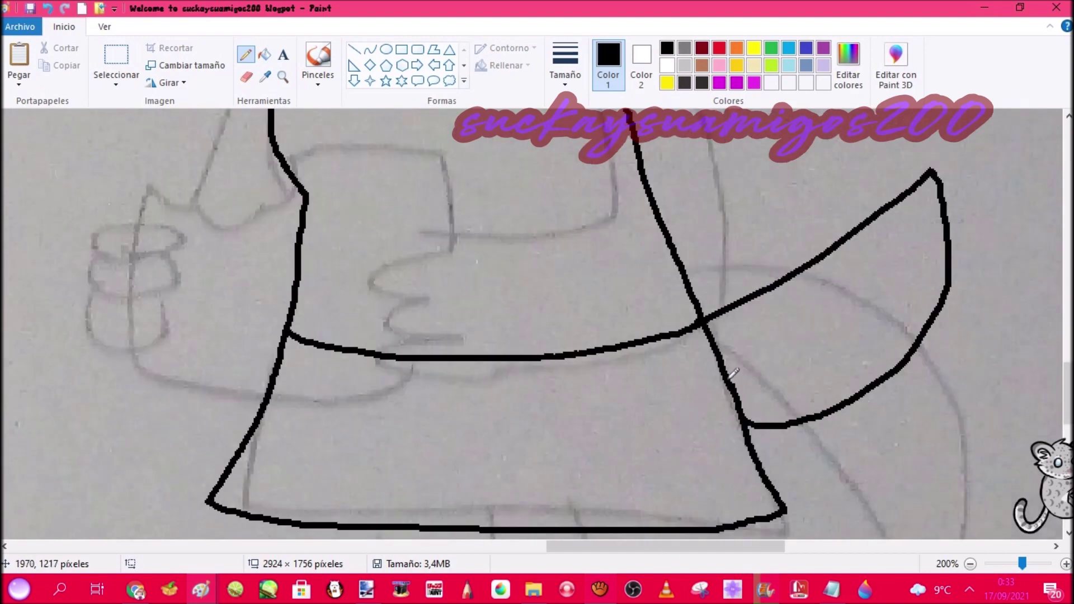
scroll(732, 375, "up", 2)
left_click(48, 8)
scroll(506, 161, "down", 4)
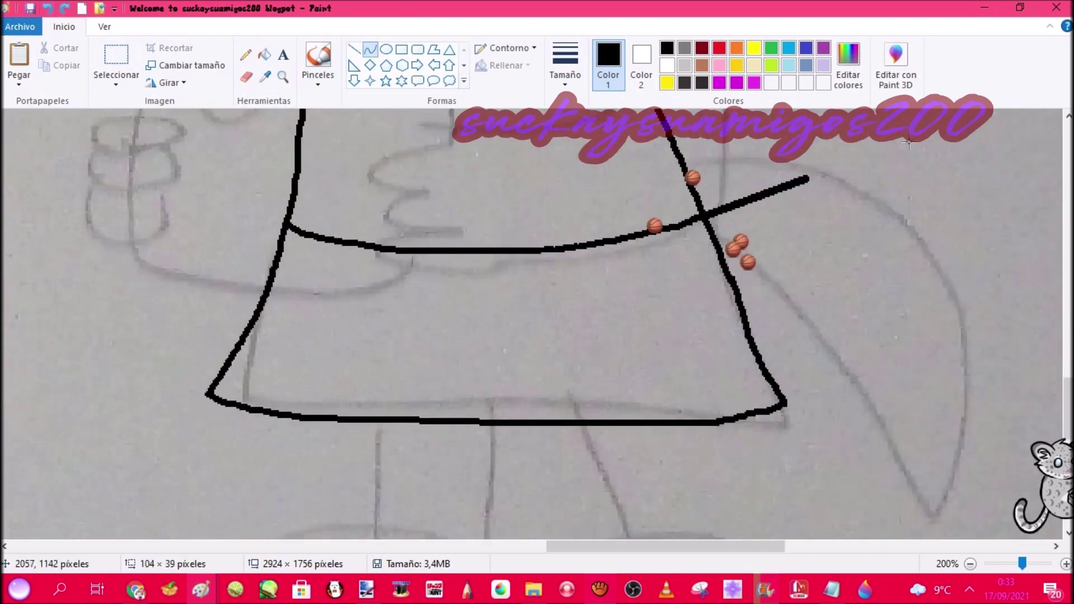
Draw the tail's upper edge as a black curve about 186 × 83 px rising from the dress's right-hand side.
left_click_drag(909, 142, 1028, 160)
scroll(909, 141, "up", 1)
left_click_drag(805, 262, 827, 302)
mouse_move(1028, 161)
left_mouse_down()
mouse_move(995, 180)
mouse_move(995, 194)
left_mouse_up()
left_click(564, 65)
left_click(587, 146)
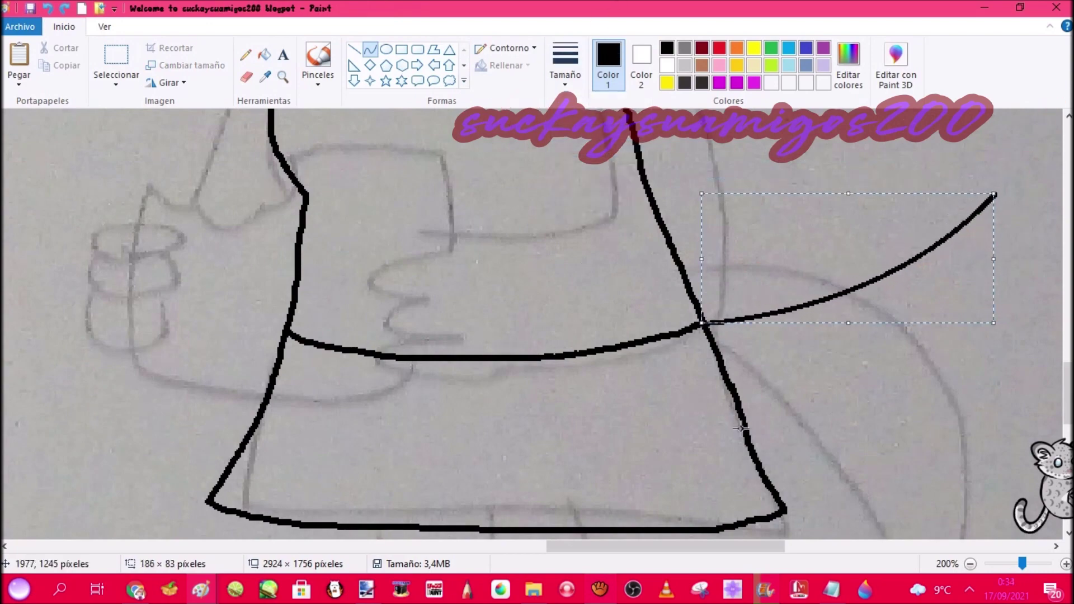
Draw the tail's lower edge as a black curve from its tip back to the dress.
left_click(831, 476)
left_click_drag(1007, 378, 1023, 350)
left_click_drag(741, 473, 734, 449)
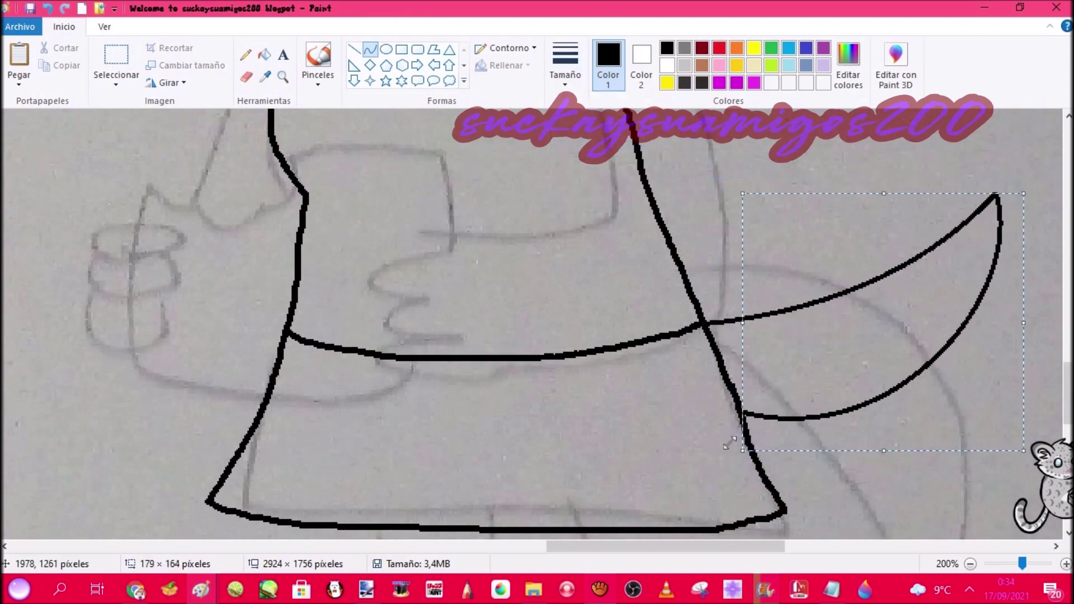
left_click(568, 393)
Redraw the base of the tail's lower edge with a red curve, whiten the replaced segment and recolour the curve black.
scroll(453, 163, "down", 2)
scroll(452, 163, "down", 1)
left_click(283, 78)
right_click(381, 306)
left_click(381, 307)
left_click(381, 307)
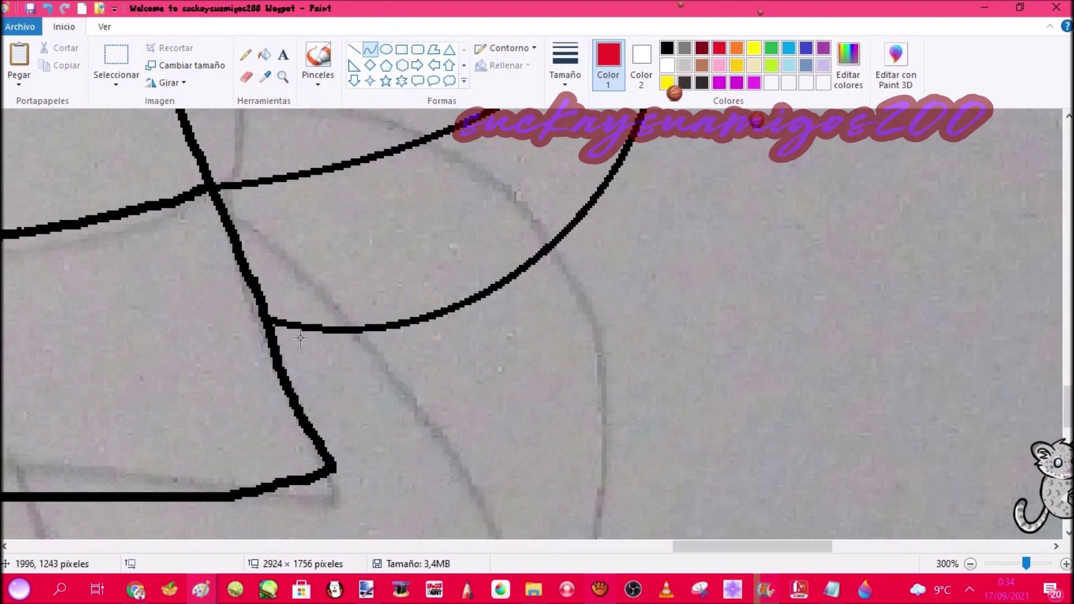
left_click_drag(613, 169, 577, 246)
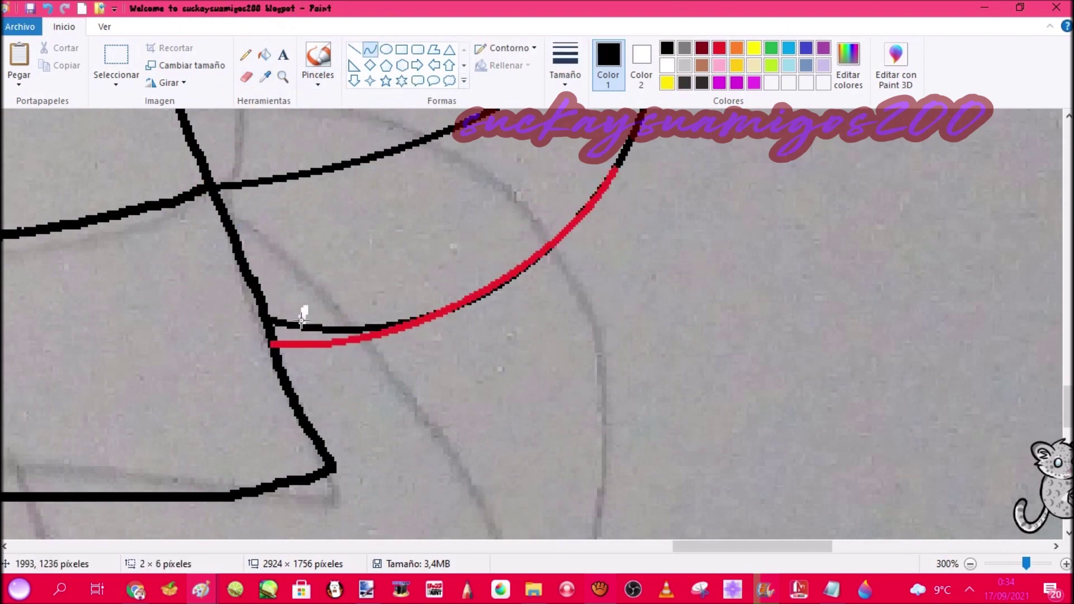
right_click(361, 328)
left_click(493, 282)
scroll(493, 282, "up", 3)
Outline the held object in red over the dress, whiten the dress lines inside it and recolour the outline black.
left_click(282, 77)
right_click(408, 230)
scroll(630, 354, "down", 2)
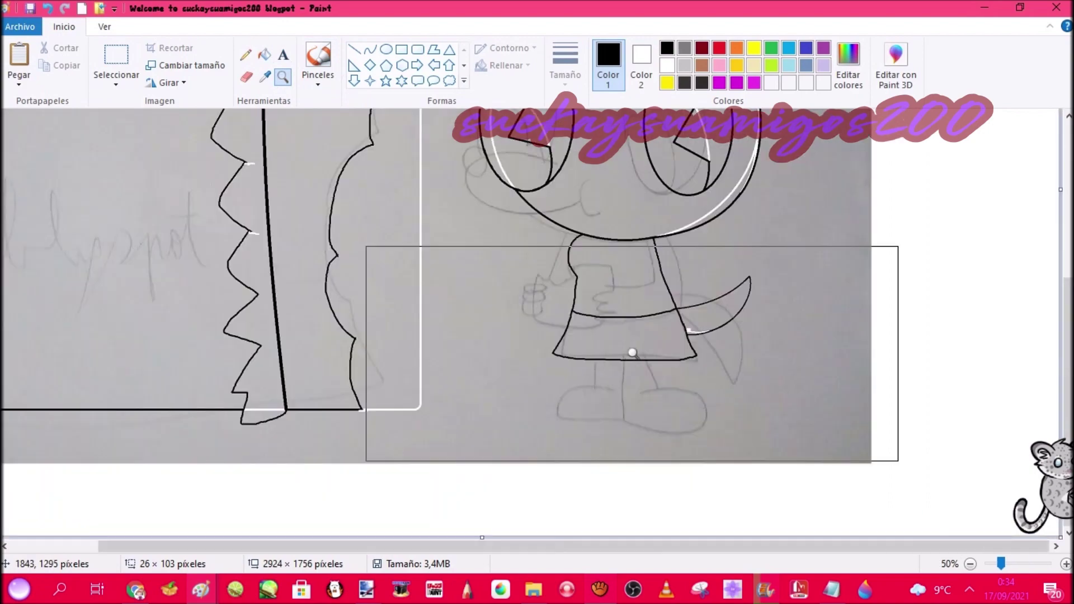
scroll(632, 374, "up", 1)
scroll(631, 374, "up", 2)
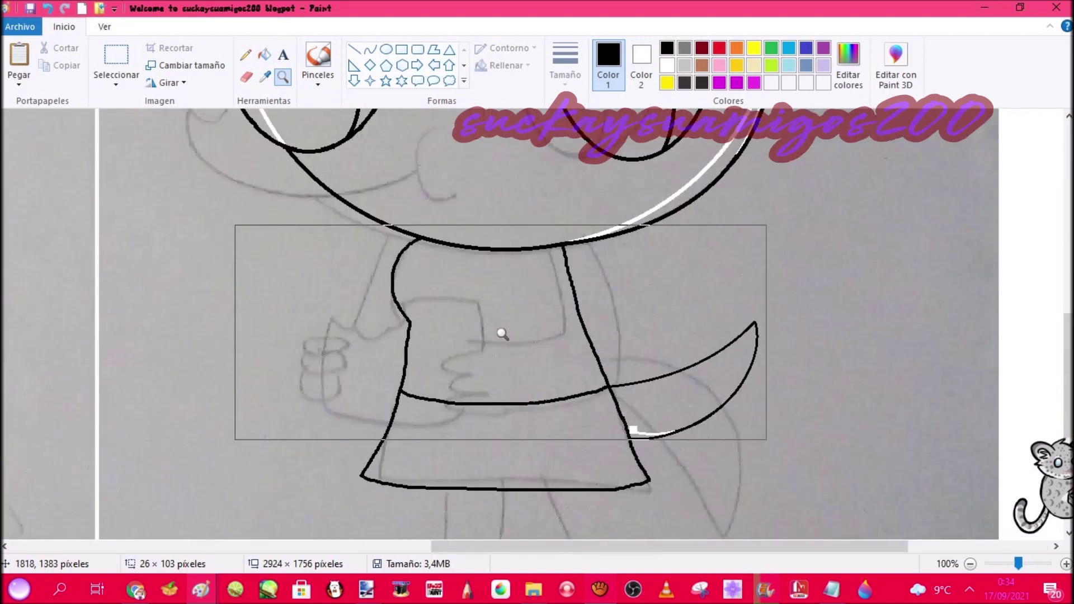
left_click(501, 333)
right_click(438, 213)
scroll(317, 367, "up", 2)
scroll(317, 367, "down", 1)
left_click(256, 383)
scroll(531, 324, "up", 3)
left_click(245, 54)
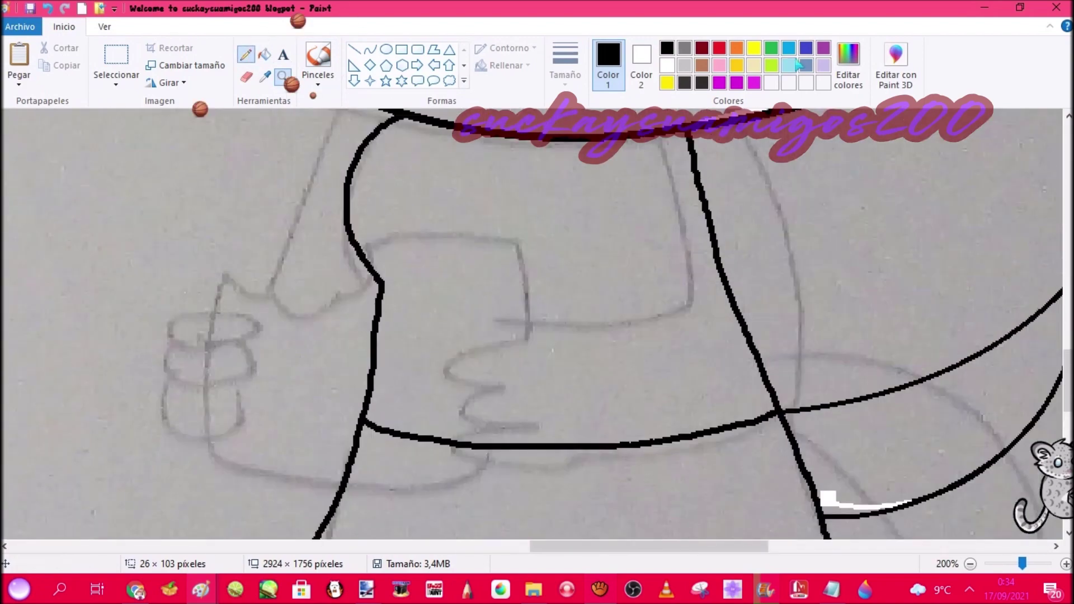
key("ctrl+z")
left_click_drag(216, 281, 207, 316)
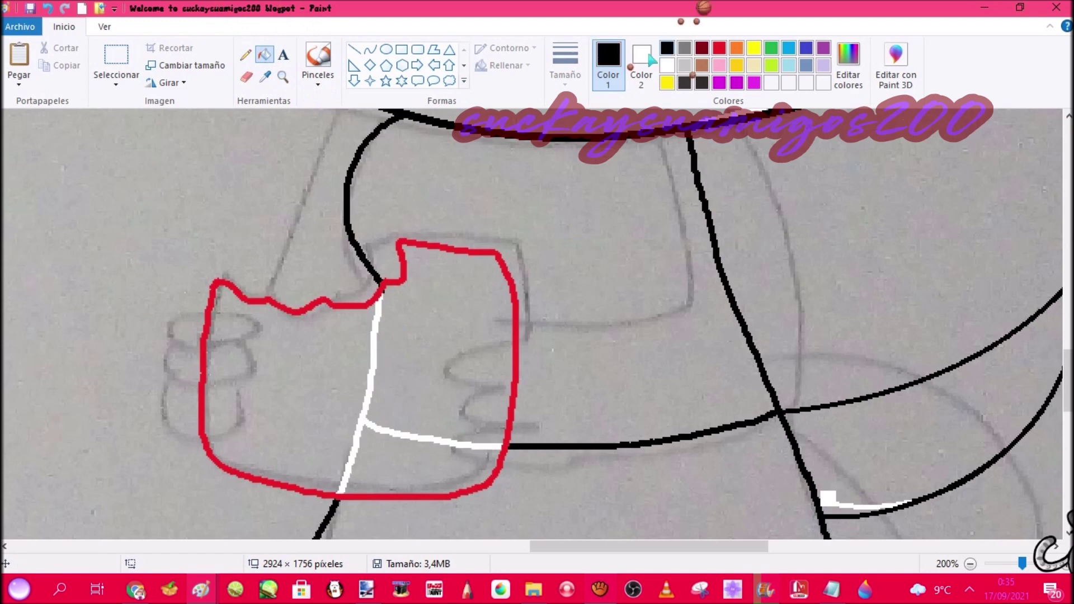
left_click(416, 242)
Draw the right-hand arm in red with three fingers over the held object and a wrist line.
left_click(245, 54)
left_click(719, 48)
left_click_drag(666, 137, 737, 335)
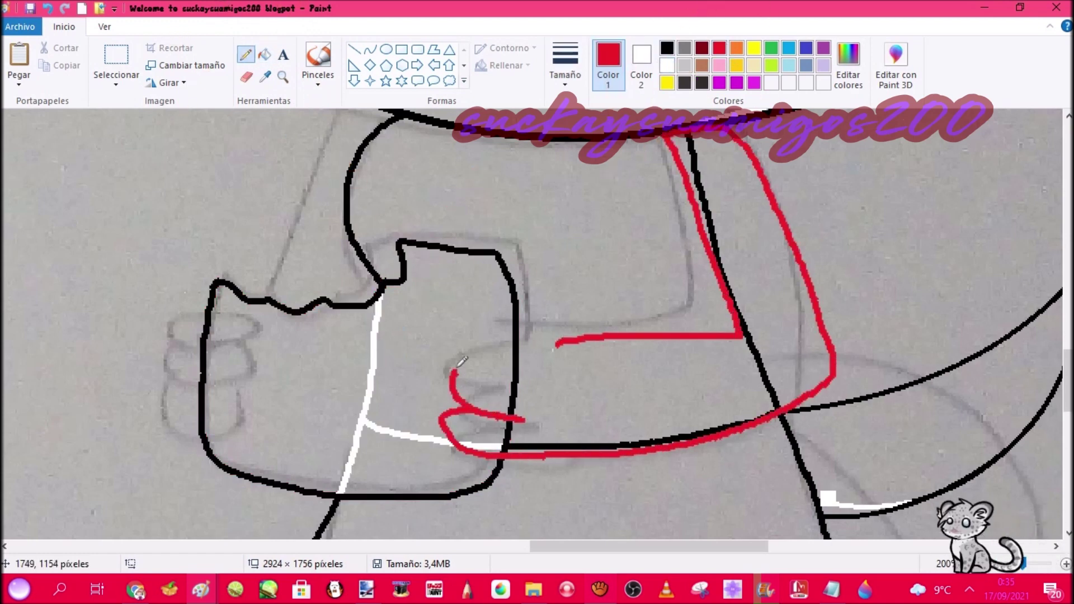
left_click(49, 9)
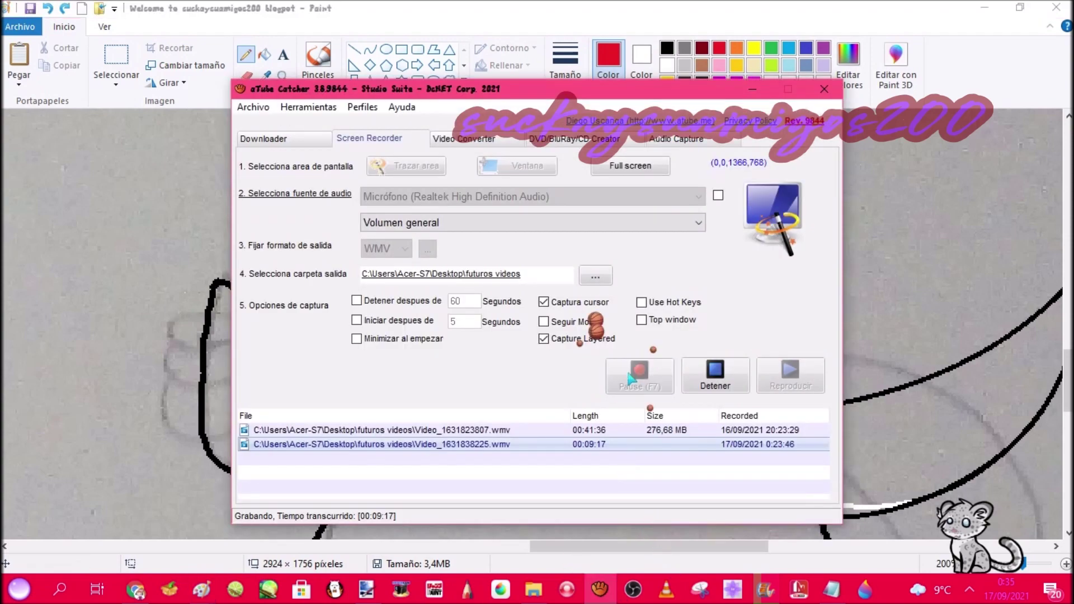
scroll(532, 324, "right", 3)
mouse_move(564, 290)
left_mouse_down()
mouse_move(538, 305)
mouse_move(570, 461)
left_mouse_up()
Trim the inner ends of the right-hand hand's red finger lines with short black strokes.
left_click(667, 48)
left_click_drag(491, 417, 442, 412)
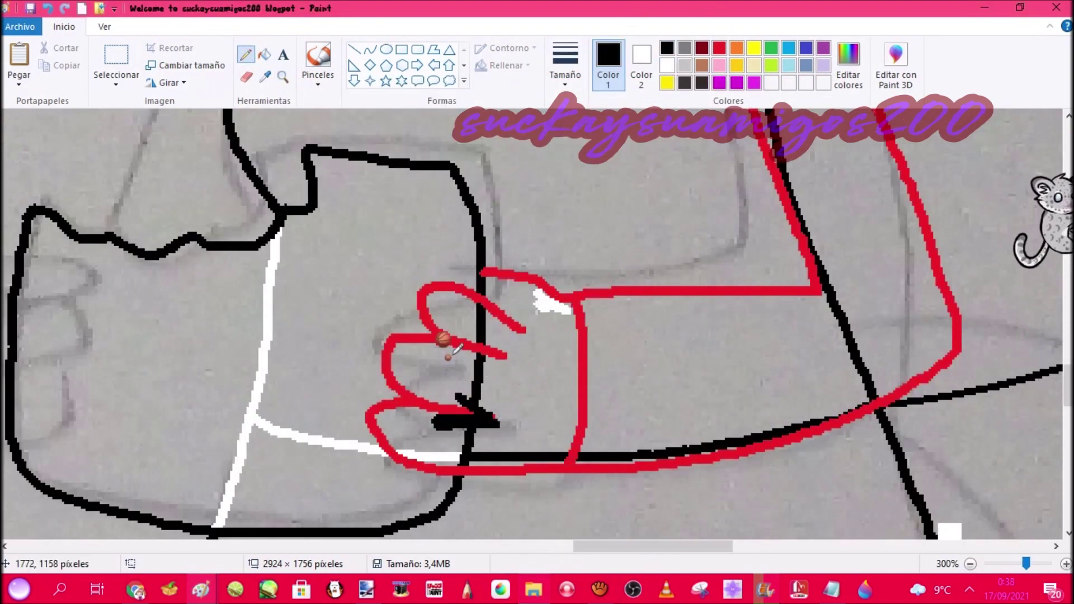
left_click_drag(444, 355, 512, 359)
left_click(50, 8)
left_click_drag(467, 308, 538, 332)
Whiten the black lines crossing the right-hand arm and hand, and recolour their red outline black.
left_click(265, 54)
left_click(599, 593)
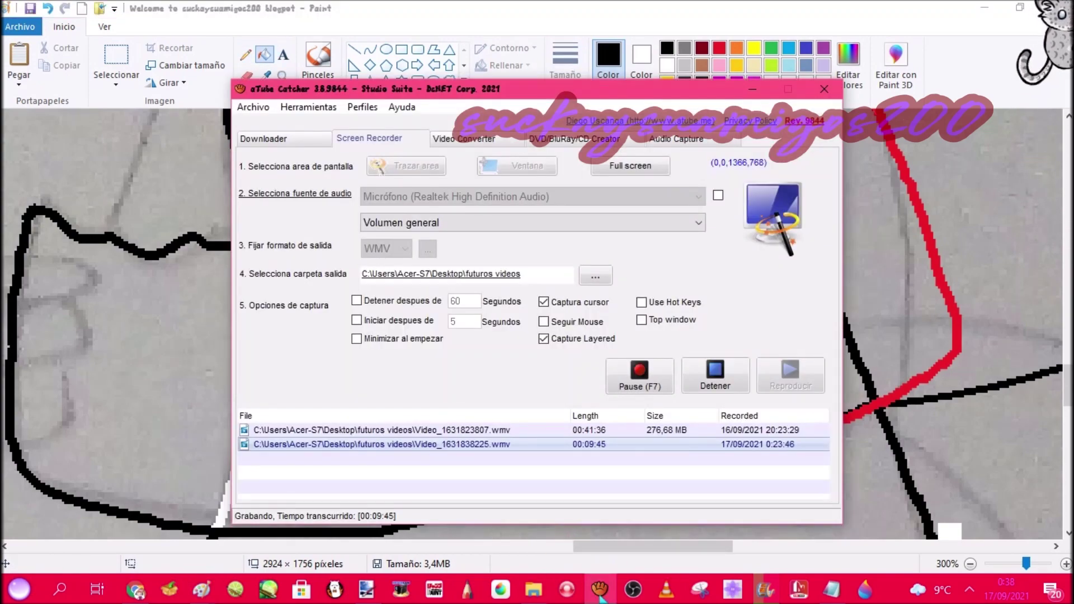
left_click(600, 594)
right_click(526, 329)
right_click(475, 422)
right_click(626, 455)
scroll(832, 307, "up", 4)
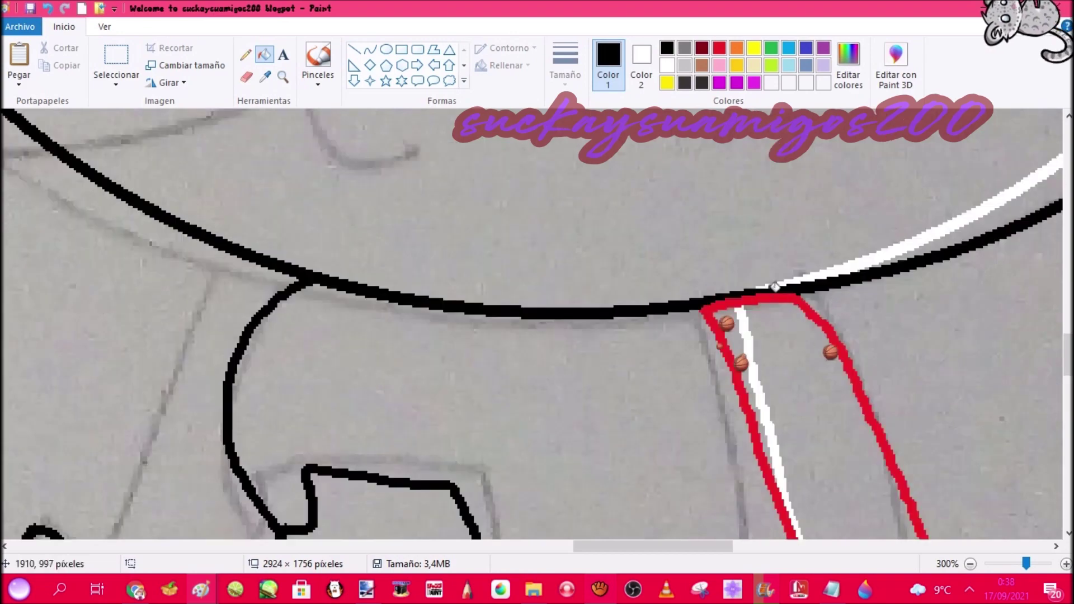
scroll(832, 306, "down", 2)
left_click(483, 527)
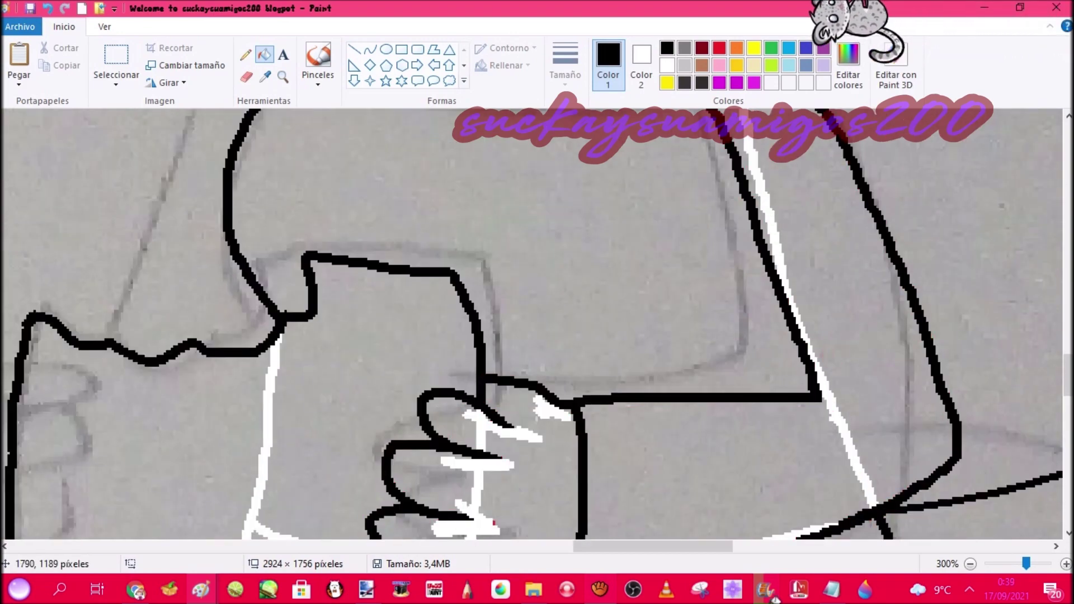
Draw the left-hand arm's outer edge in black from the head down to the held object.
scroll(246, 77, "up", 2)
left_click(246, 54)
mouse_move(249, 156)
left_mouse_down()
mouse_move(198, 285)
mouse_move(161, 462)
left_mouse_up()
Draw the left-hand hand's three stacked fingers in red around the held object's edge.
left_click(282, 78)
right_click(66, 291)
right_click(66, 292)
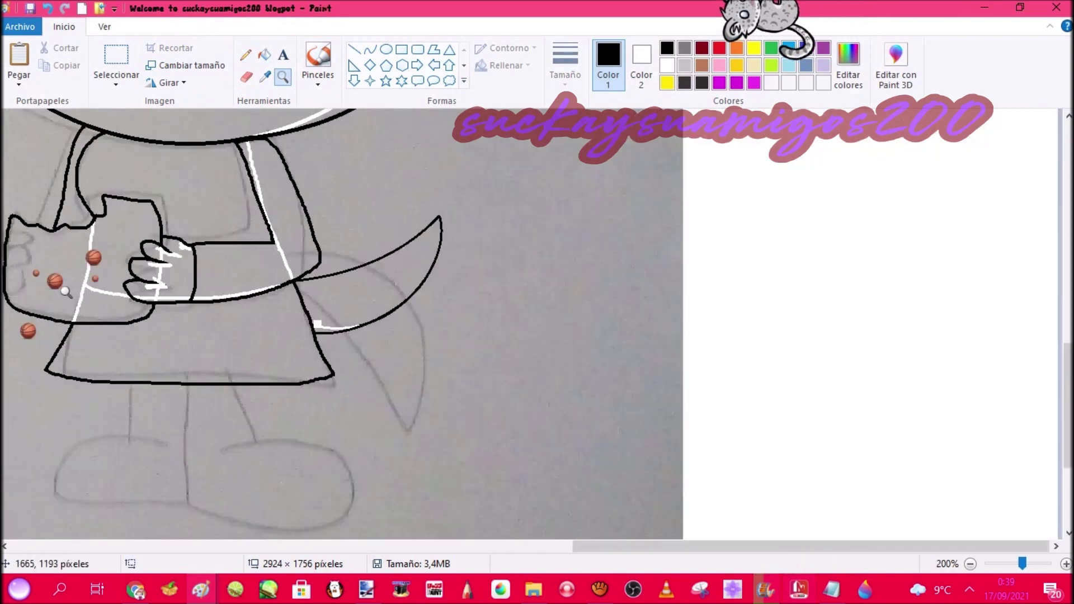
left_click(63, 288)
left_click(245, 55)
left_click(719, 48)
mouse_move(391, 162)
left_mouse_down()
mouse_move(381, 190)
mouse_move(308, 187)
mouse_move(355, 195)
mouse_move(338, 194)
left_mouse_up()
key("ctrl+z")
left_click(64, 8)
mouse_move(310, 230)
left_mouse_down()
mouse_move(358, 294)
mouse_move(381, 250)
left_mouse_up()
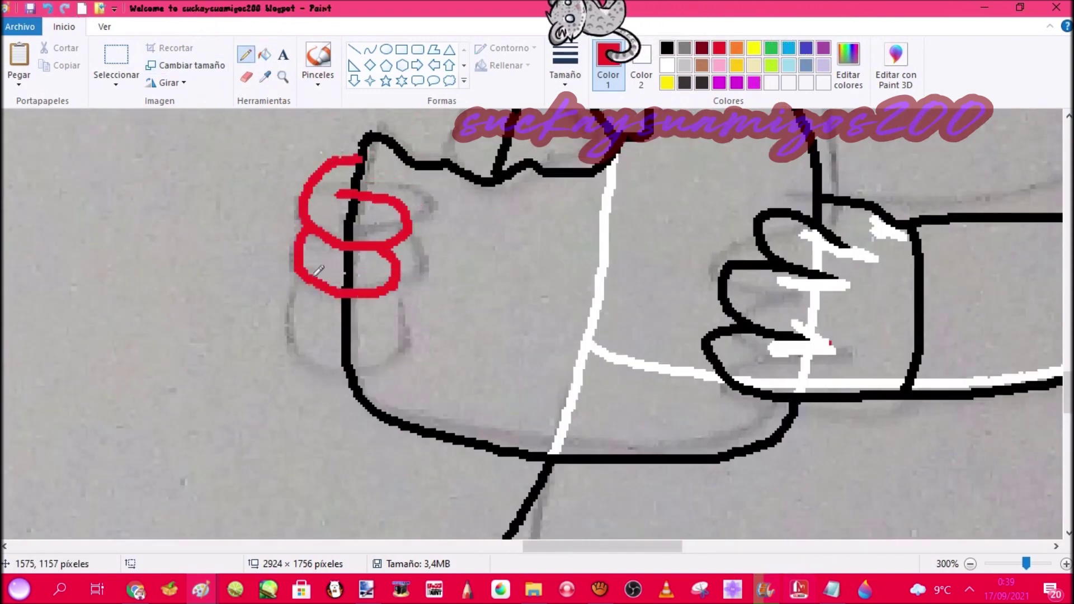
left_click_drag(311, 284, 362, 292)
Trim the inner end of the left-hand hand's uppermost finger line with a black stroke.
left_click(666, 48)
left_click_drag(334, 193, 384, 200)
left_click(48, 8)
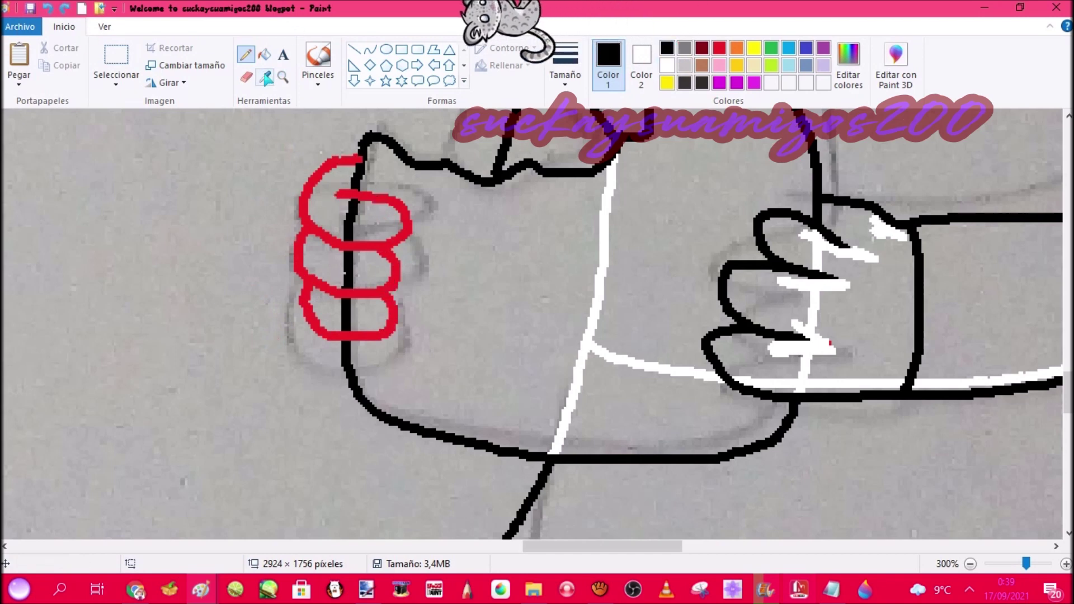
left_click(267, 77)
left_click(353, 200)
left_click_drag(330, 179, 365, 205)
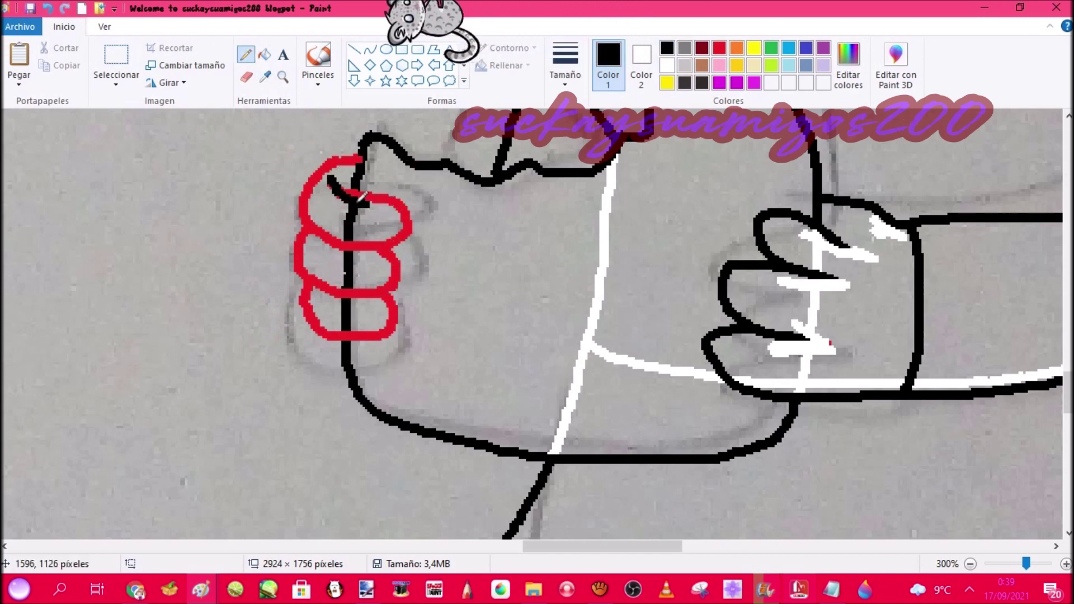
Whiten the black lines inside the left-hand fingers and recolour the red finger outlines black.
left_click(265, 54)
right_click(352, 208)
right_click(348, 269)
right_click(348, 311)
left_click(352, 292)
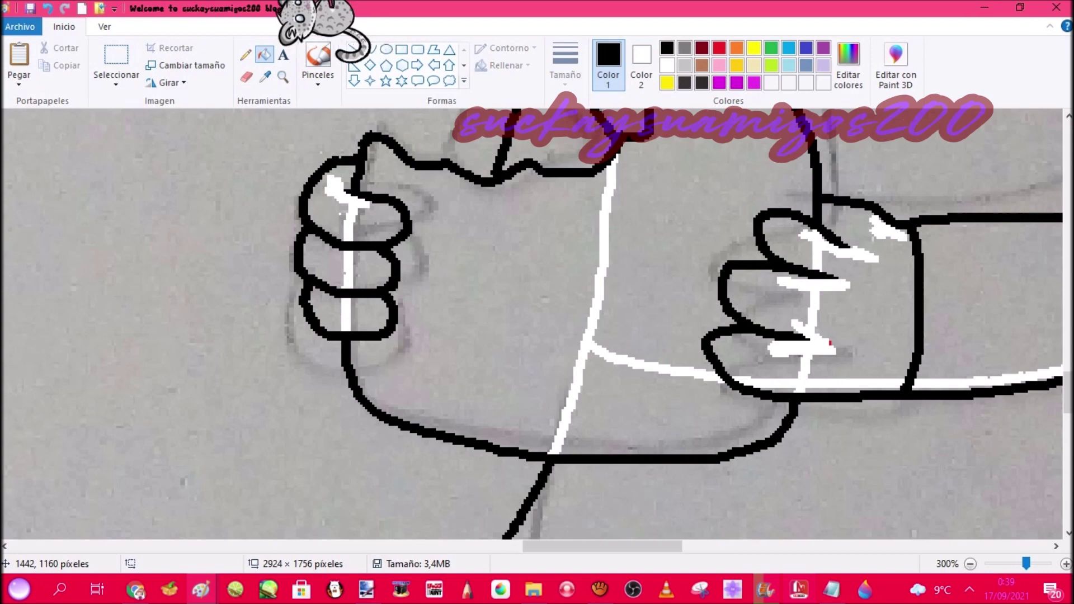
Draw the muzzle outline and cheek curve in red, plus a red jaw curve about 276 × 71 px beneath them.
scroll(230, 244, "up", 3)
left_click(283, 77)
right_click(374, 316)
right_click(374, 317)
right_click(374, 317)
scroll(640, 305, "up", 1)
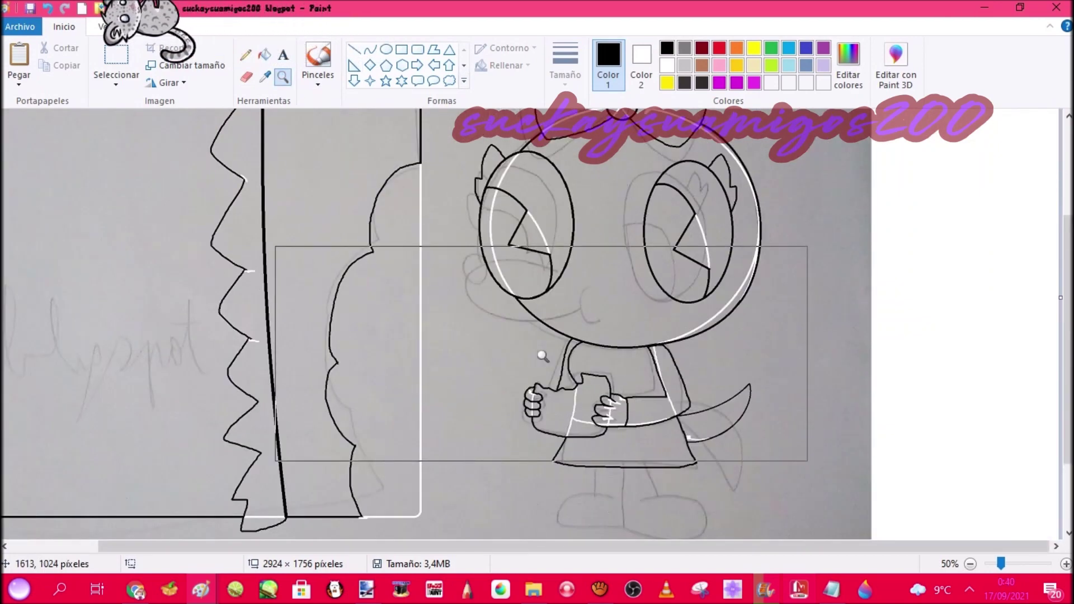
left_click(594, 278)
left_click(366, 380)
left_click(246, 54)
left_click(720, 48)
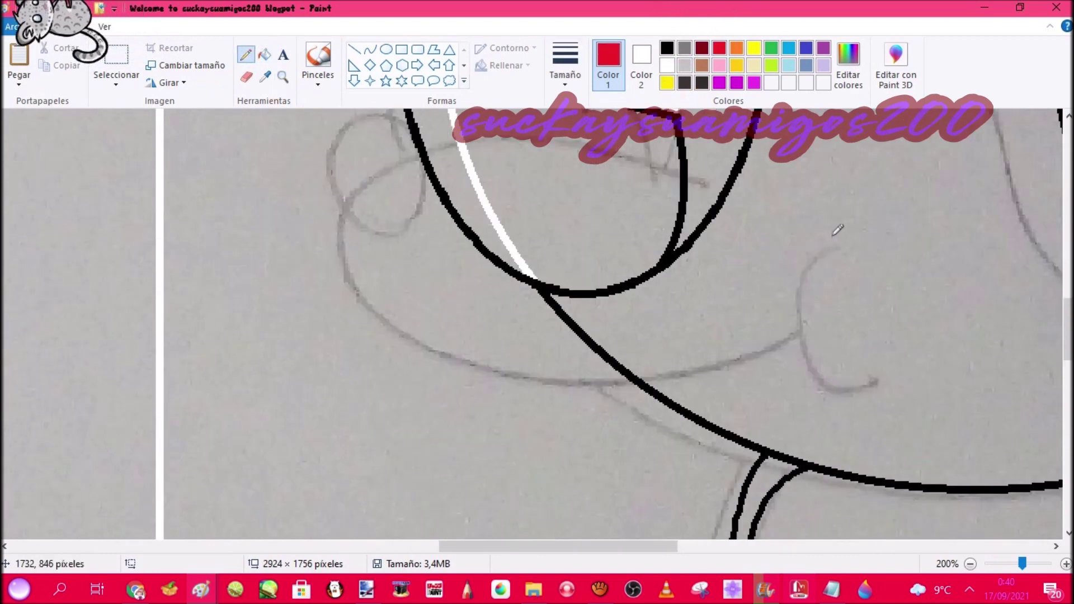
mouse_move(842, 175)
left_mouse_down()
mouse_move(416, 130)
mouse_move(824, 336)
left_mouse_up()
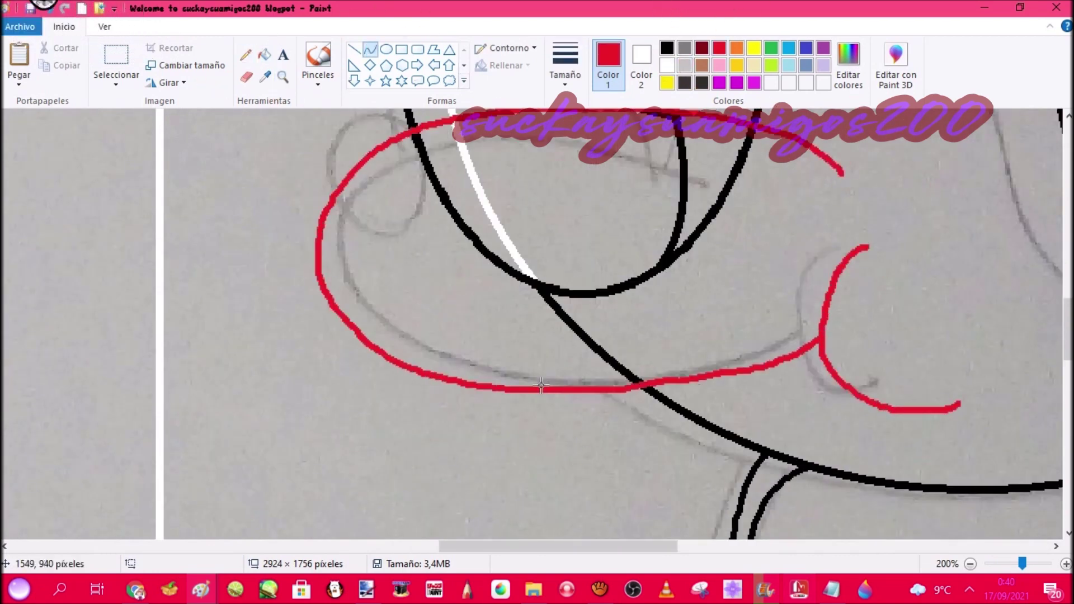
left_click_drag(694, 434, 732, 487)
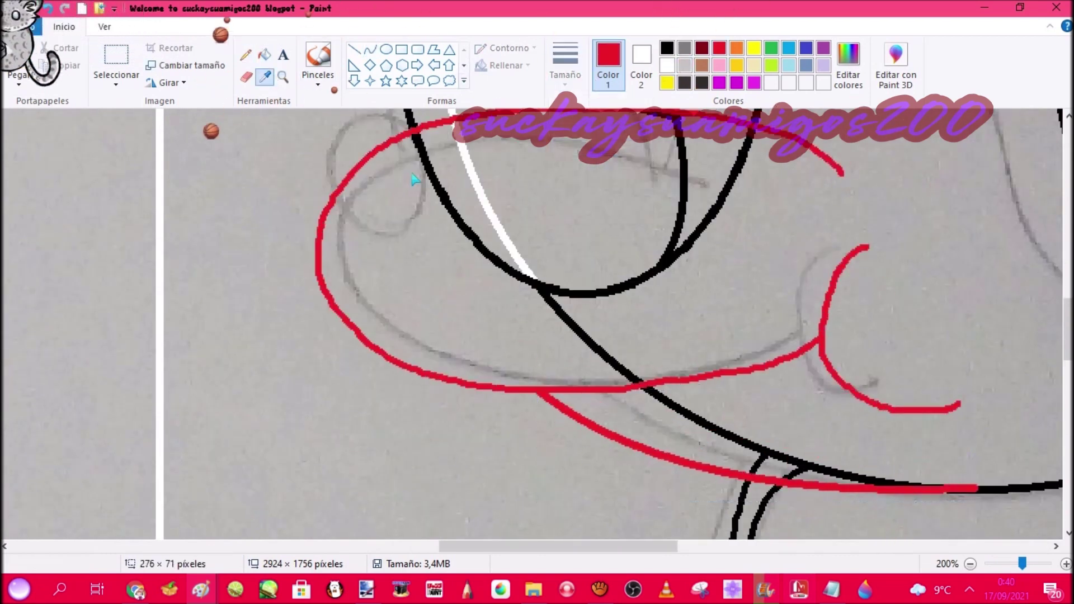
Trim the end of the muzzle's red upper line with thick black curves to taper it.
left_click_drag(593, 128, 880, 182)
left_click(564, 67)
left_click(616, 202)
left_click_drag(718, 154, 718, 147)
mouse_move(879, 182)
left_mouse_down()
mouse_move(864, 188)
mouse_move(791, 124)
left_mouse_up()
key("ctrl+z")
left_click(369, 50)
left_click(565, 68)
left_click(602, 202)
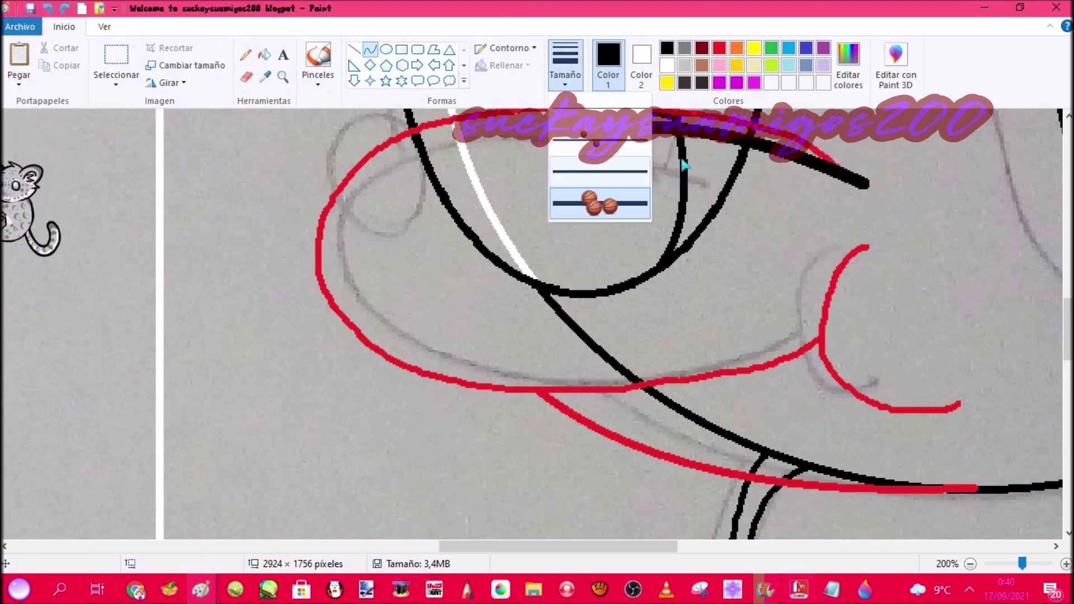
left_click_drag(864, 187, 807, 133)
left_click_drag(835, 160, 845, 148)
Whiten the black lines crossing the muzzle and jaw, and recolour the red muzzle, cheek and jaw lines black.
left_click(265, 55)
right_click(439, 187)
scroll(446, 185, "down", 2)
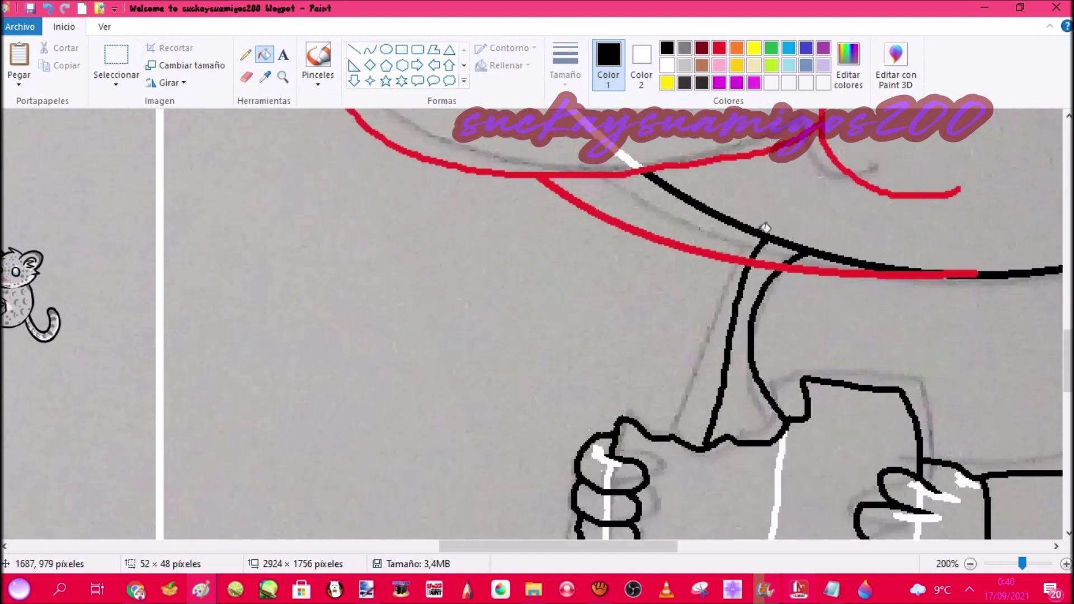
right_click(762, 236)
scroll(762, 237, "up", 1)
left_click(245, 55)
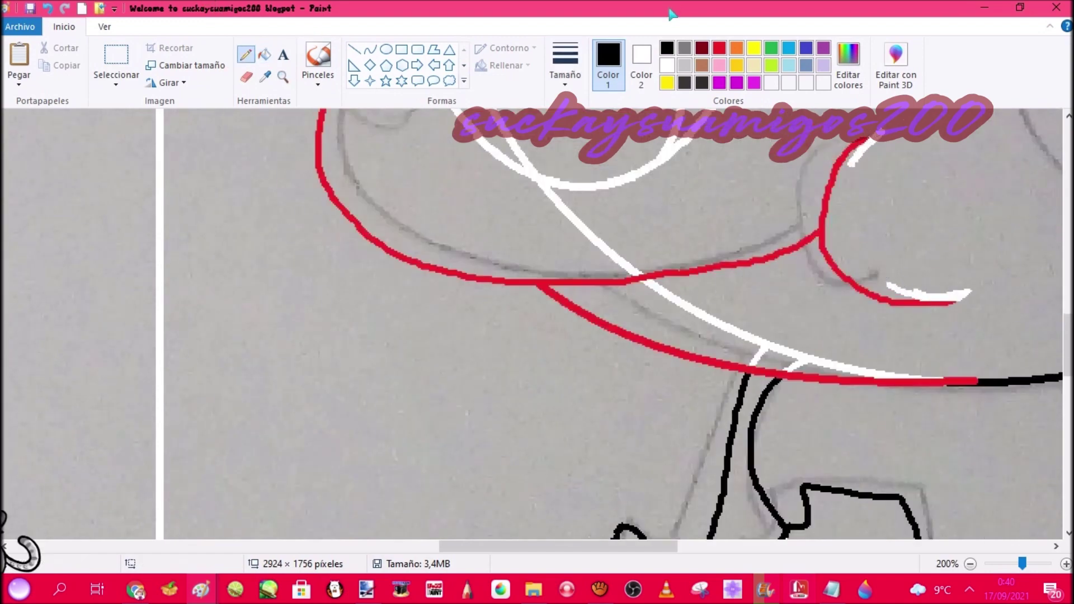
scroll(621, 168, "up", 1)
left_click(265, 54)
scroll(655, 140, "up", 1)
left_click(655, 216)
Draw a red nose ellipse about 90 × 94 px on the muzzle, whiten the lines inside it and recolour it black.
left_click(385, 49)
left_click(719, 48)
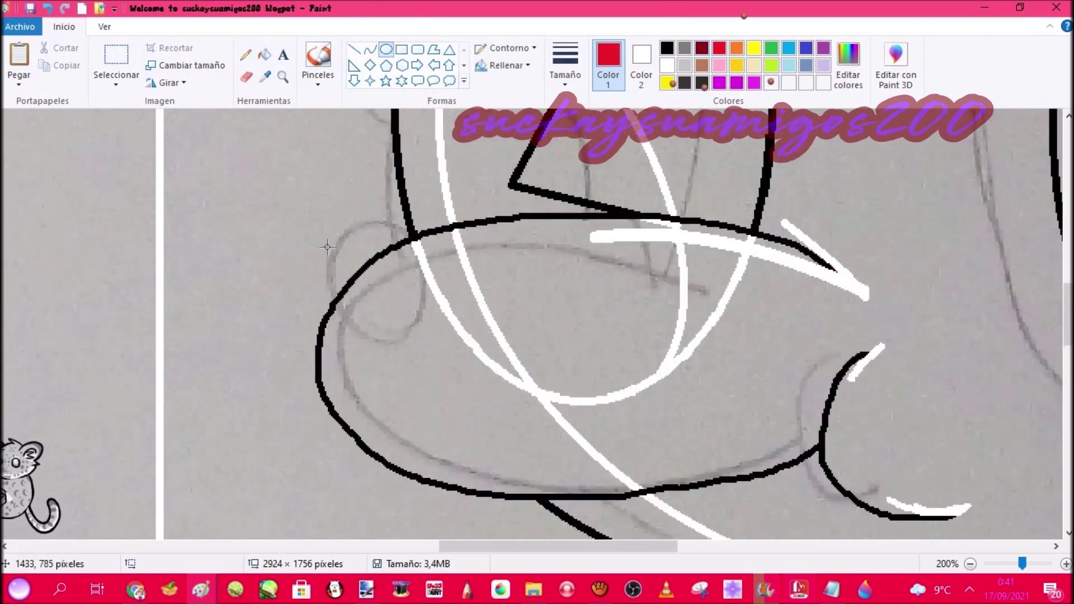
left_click_drag(305, 191, 443, 336)
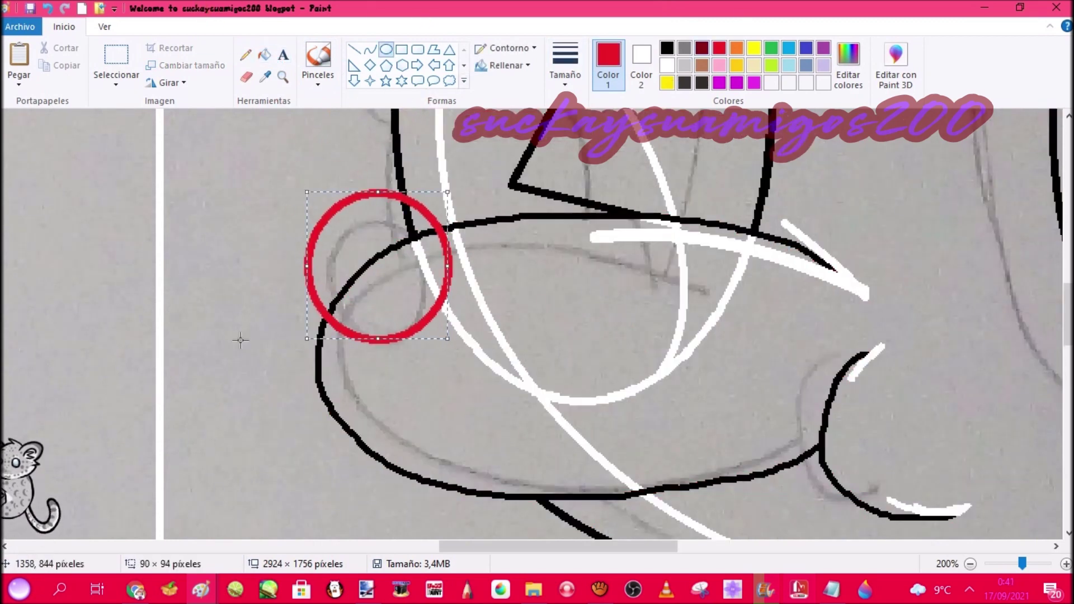
left_click(410, 239)
left_click(435, 224)
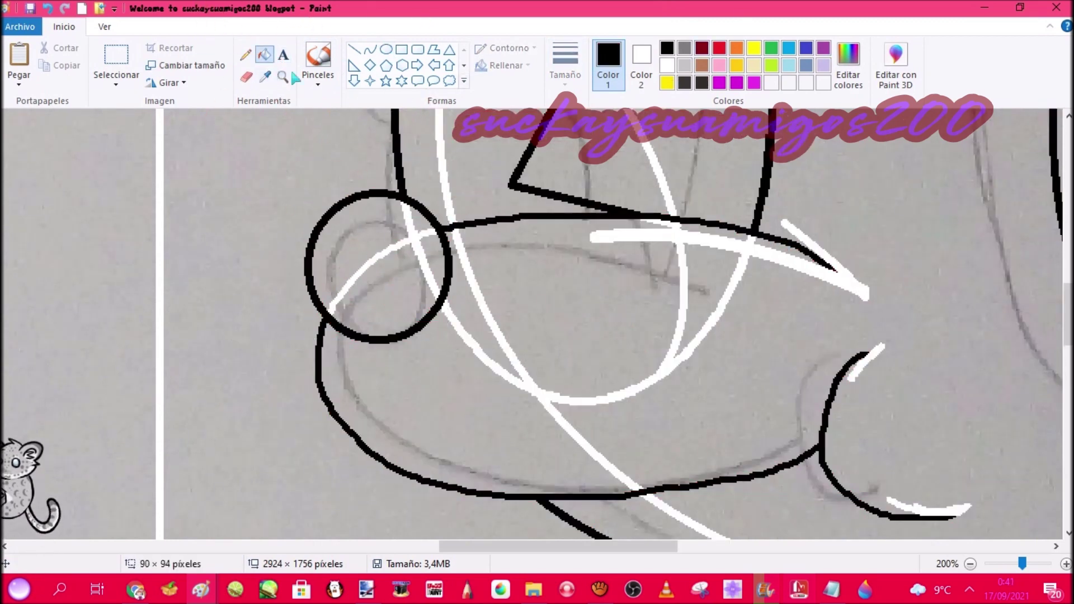
Draw the right-hand leg and its large rounded foot in black below the dress hem.
left_click(282, 77)
right_click(561, 239)
right_click(561, 239)
left_click(693, 374)
left_click(445, 350)
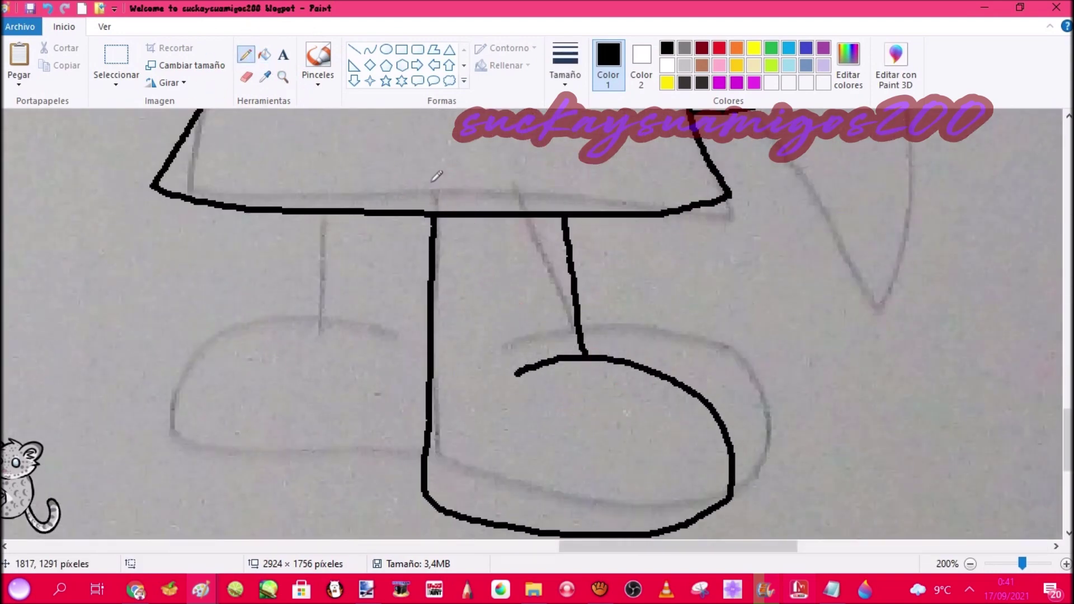
Select an area about 221 × 210 px around the right-hand leg and foot.
left_click_drag(401, 215, 759, 454)
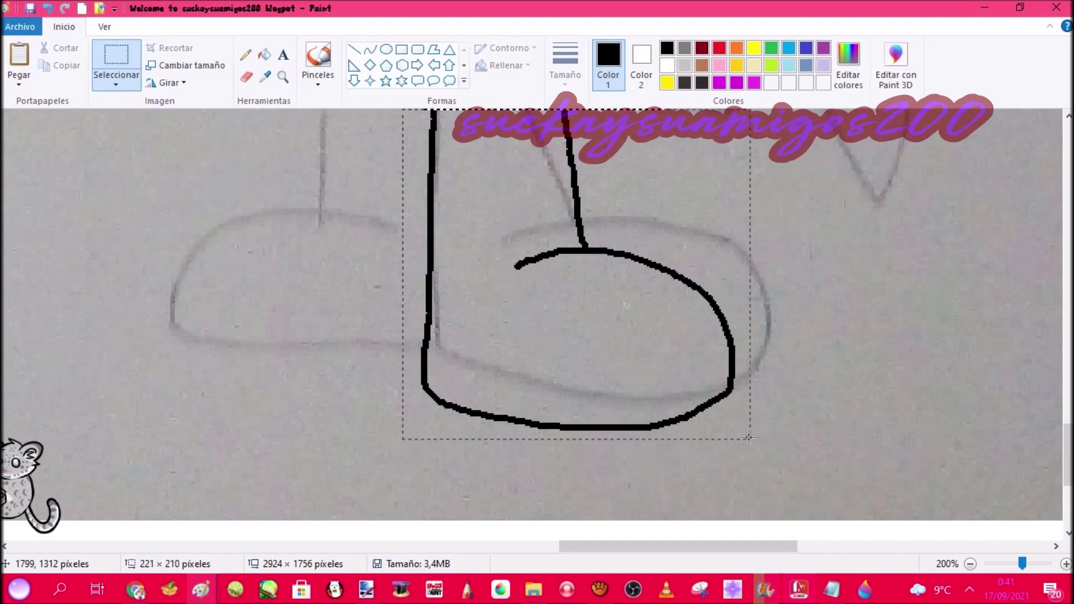
right_click(585, 312)
left_click(627, 488)
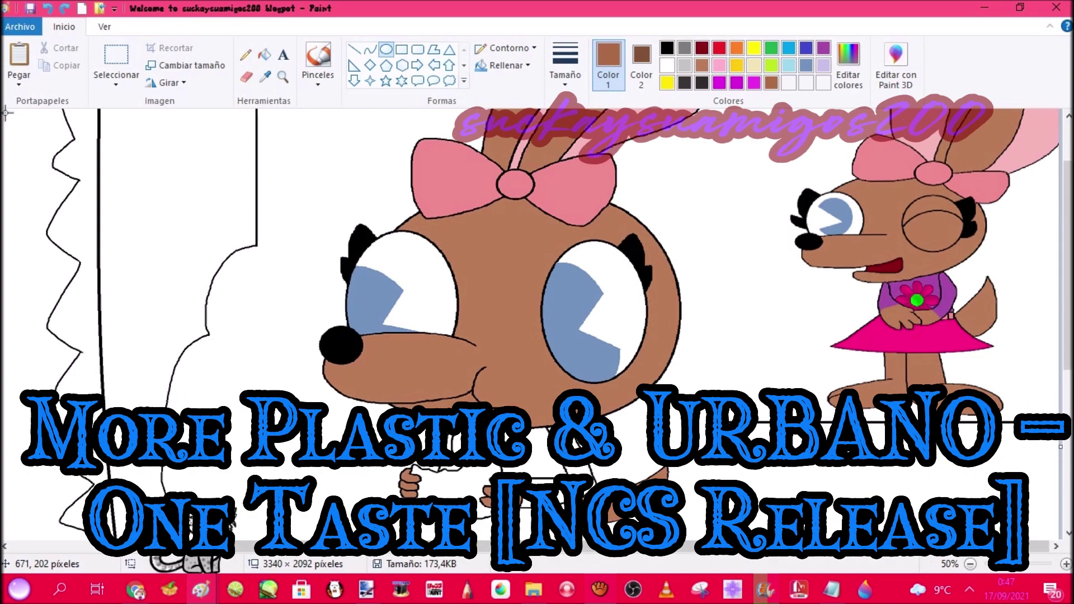
Start a new blank picture and open an image from the art of speedpaint folder in abphoto's stuff library.
left_click(82, 8)
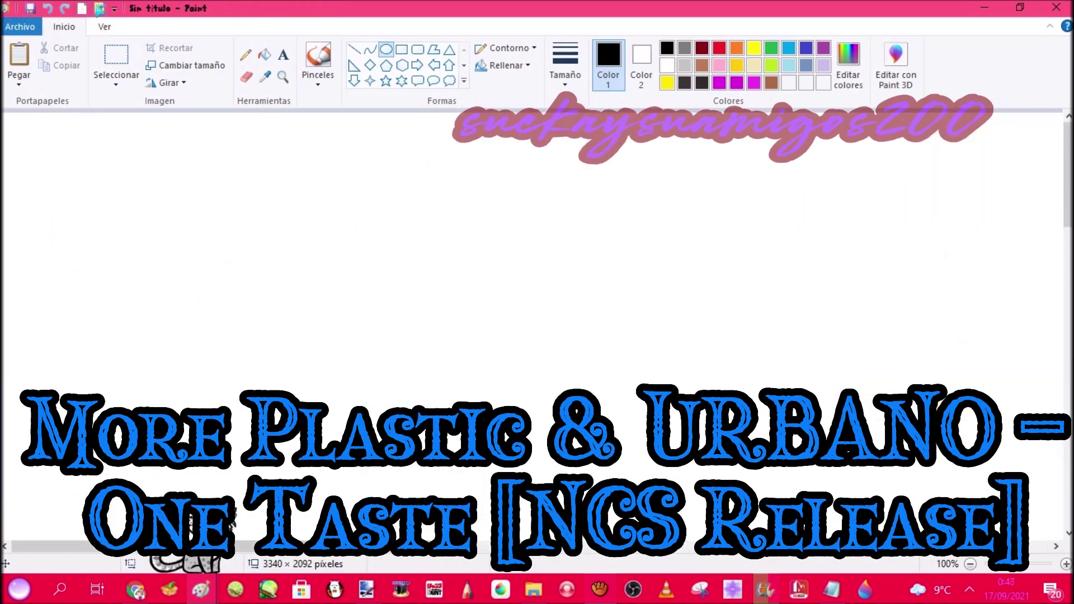
left_click(100, 8)
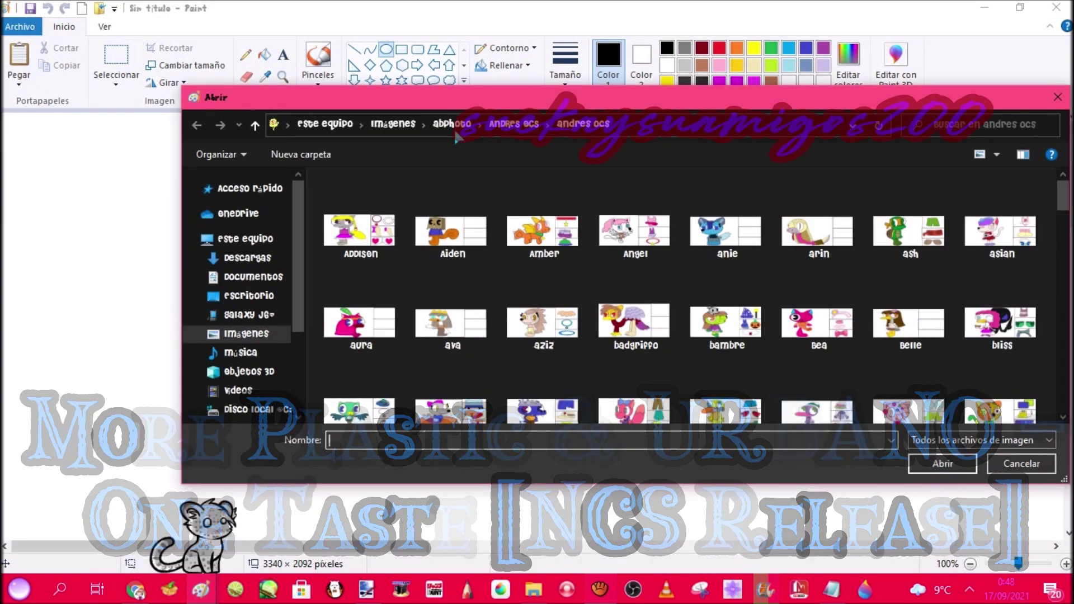
left_click(454, 126)
left_click(624, 316)
key("s")
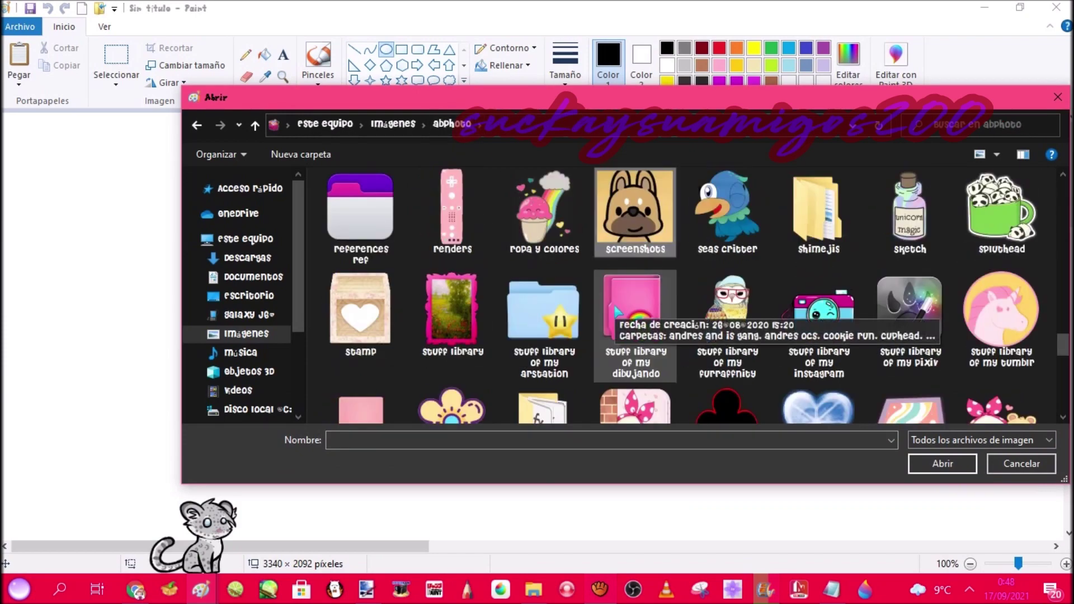
scroll(414, 308, "down", 1)
double_click(447, 248)
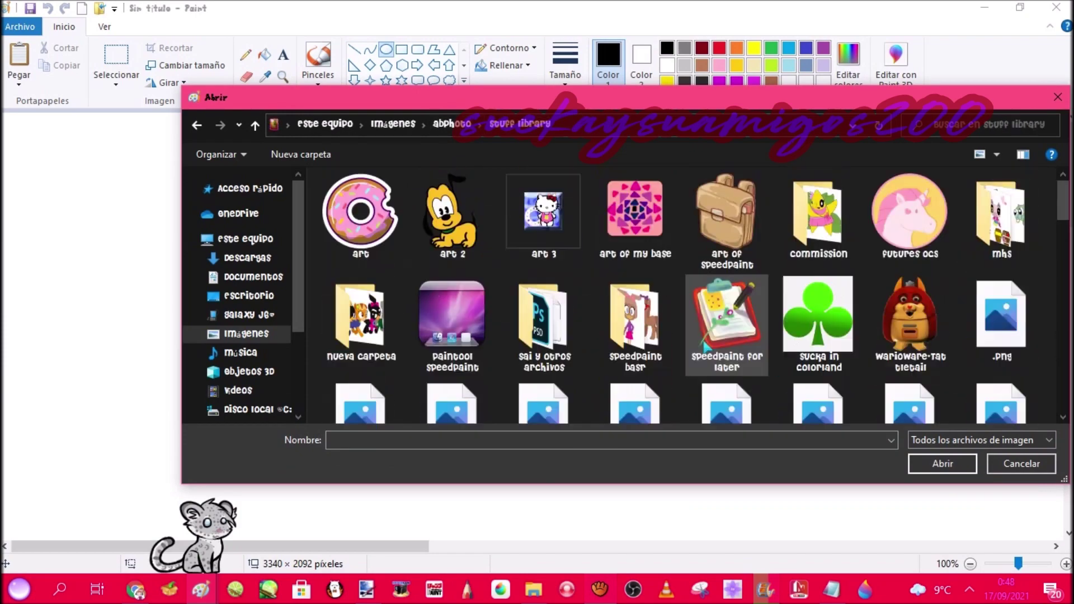
scroll(929, 252, "down", 1)
scroll(917, 313, "up", 1)
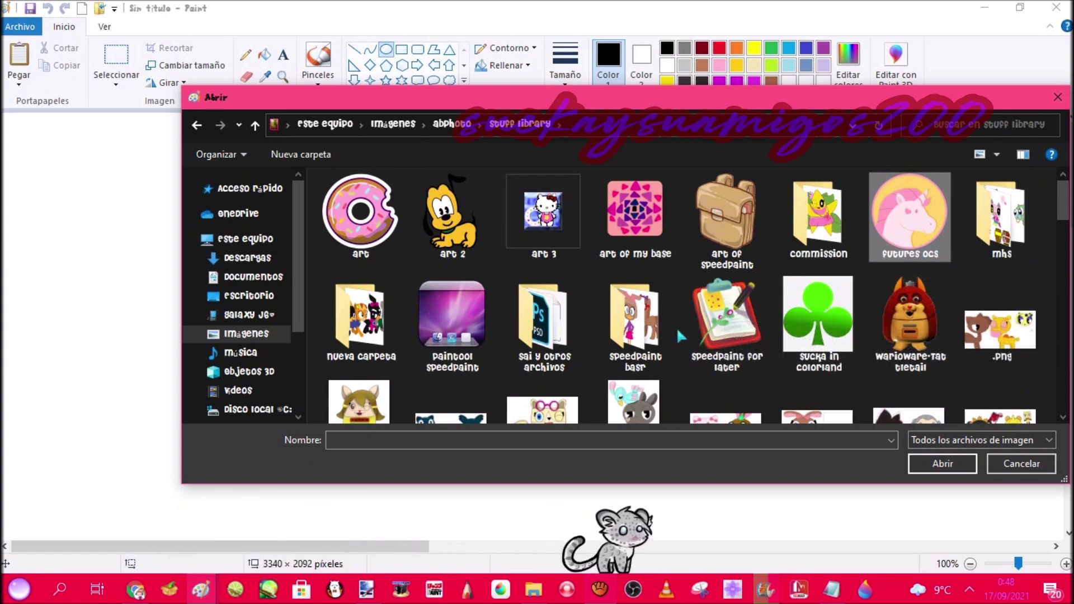
double_click(727, 224)
double_click(573, 330)
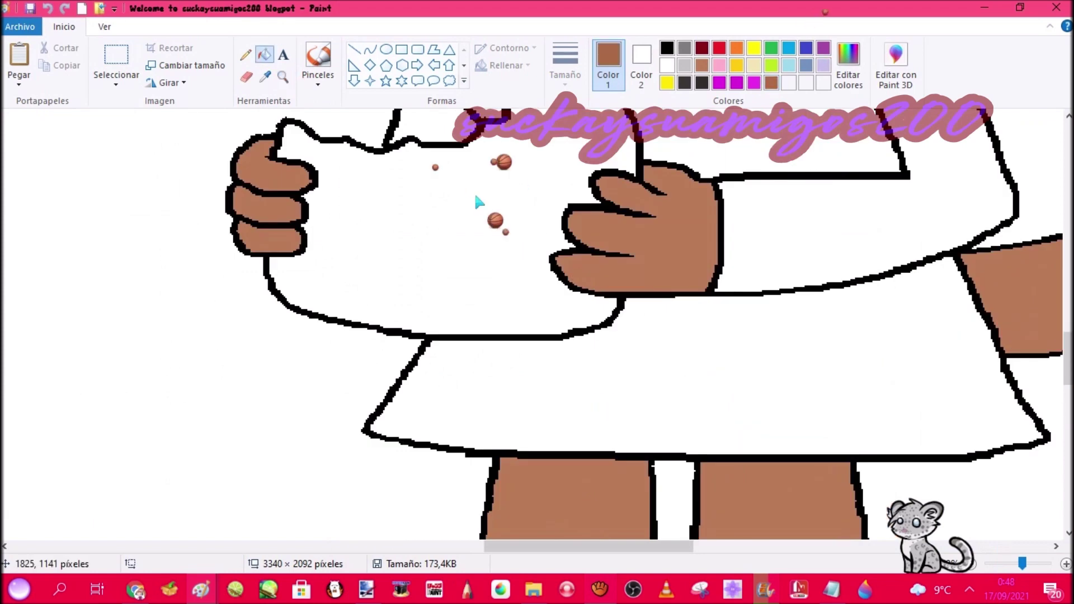
Fill the bitten bar in the character's hands with brown and its inner area with dark brown.
left_click(475, 195)
scroll(476, 196, "up", 1)
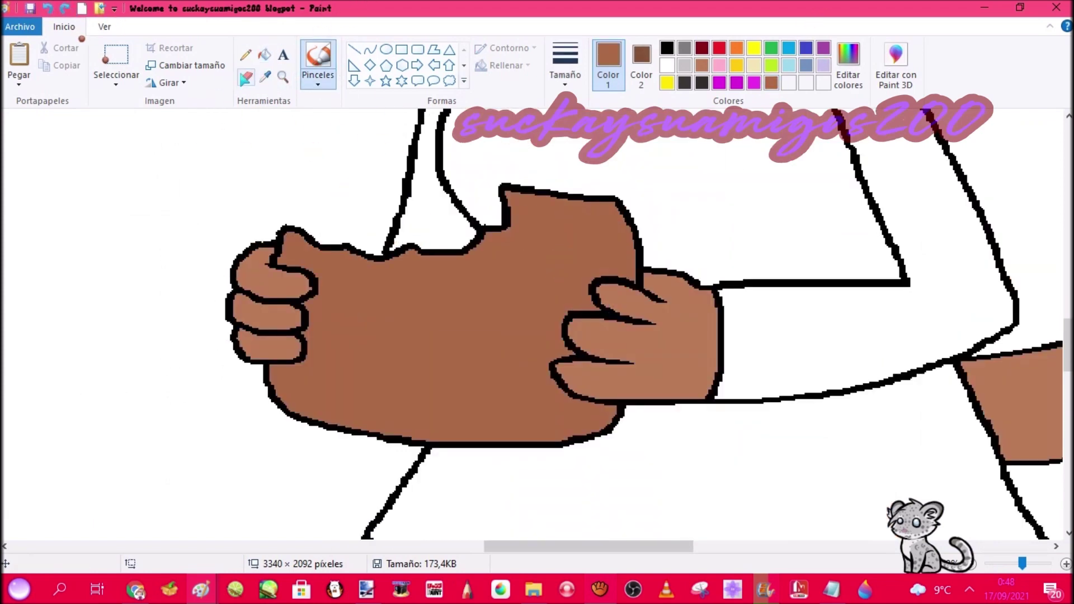
left_click(264, 55)
right_click(437, 314)
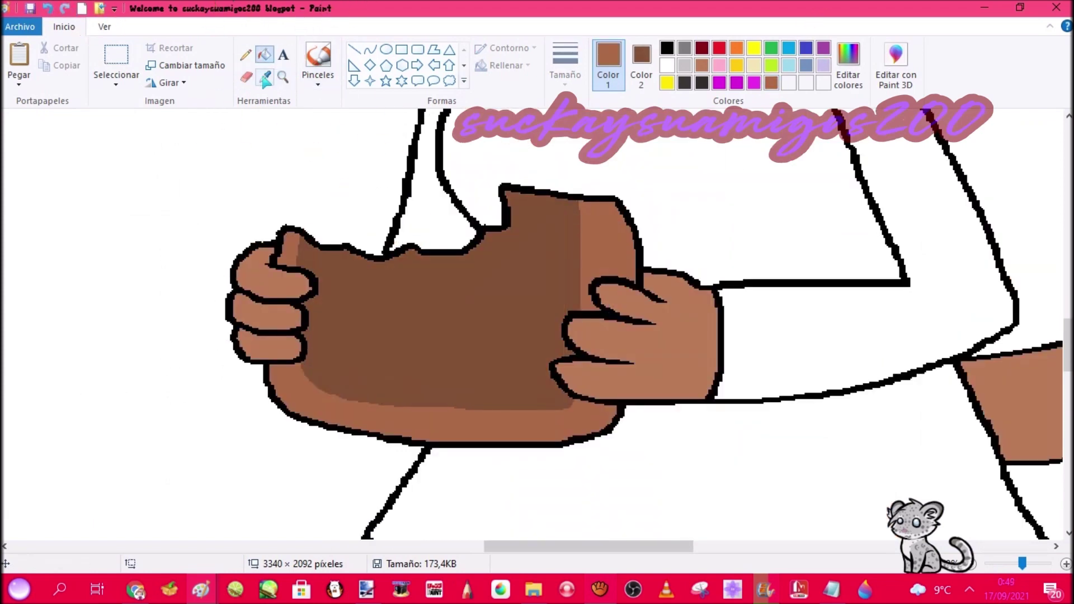
Fill the body of the large bitten chocolate bar with the same brown as the small bar's rim.
left_click(265, 77)
right_click(268, 146)
left_click(283, 77)
right_click(441, 331)
right_click(442, 331)
scroll(442, 331, "up", 3)
scroll(501, 357, "up", 3)
left_click(212, 252)
Sample the dark brown of the held bar's inner area as the secondary colour.
left_click(265, 77)
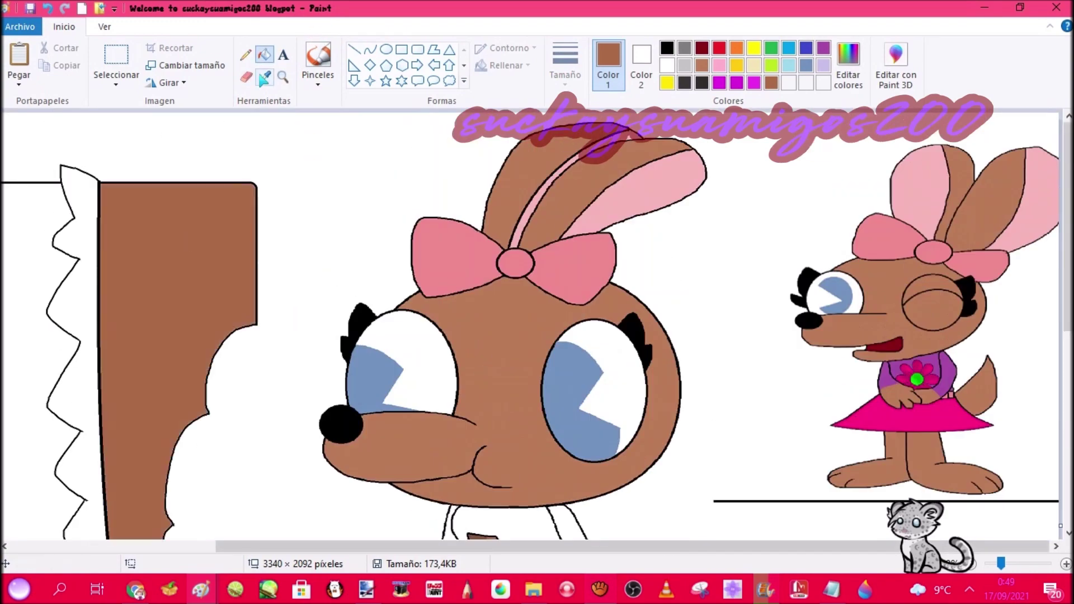
scroll(335, 251, "down", 3)
right_click(448, 348)
Draw a wavy black line beside the large bar's bitten edge, from its upper corner down to the base.
left_click(283, 77)
left_click(329, 201)
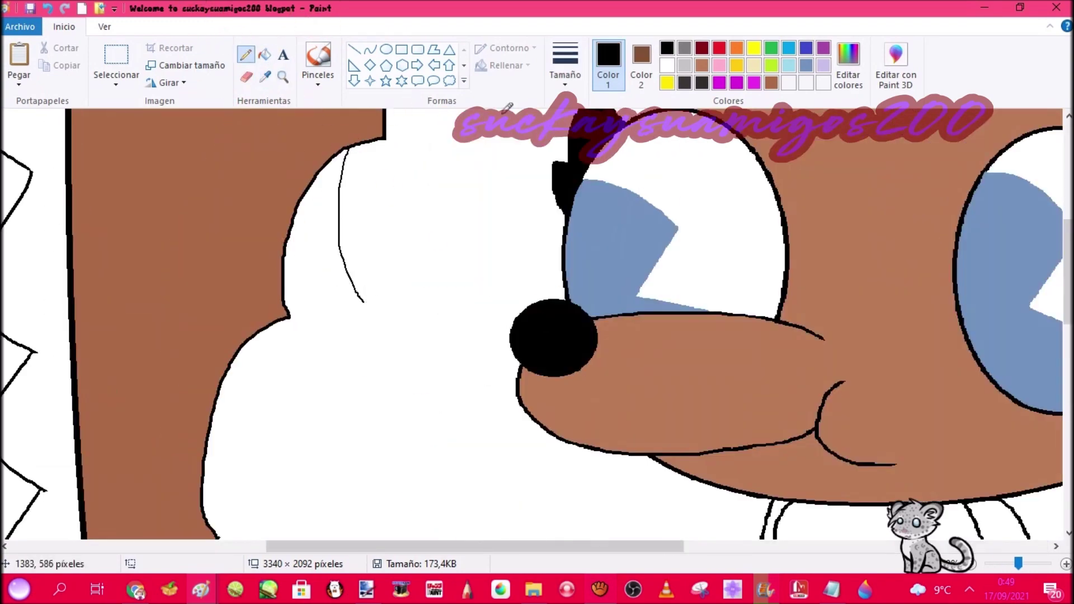
scroll(321, 275, "down", 5)
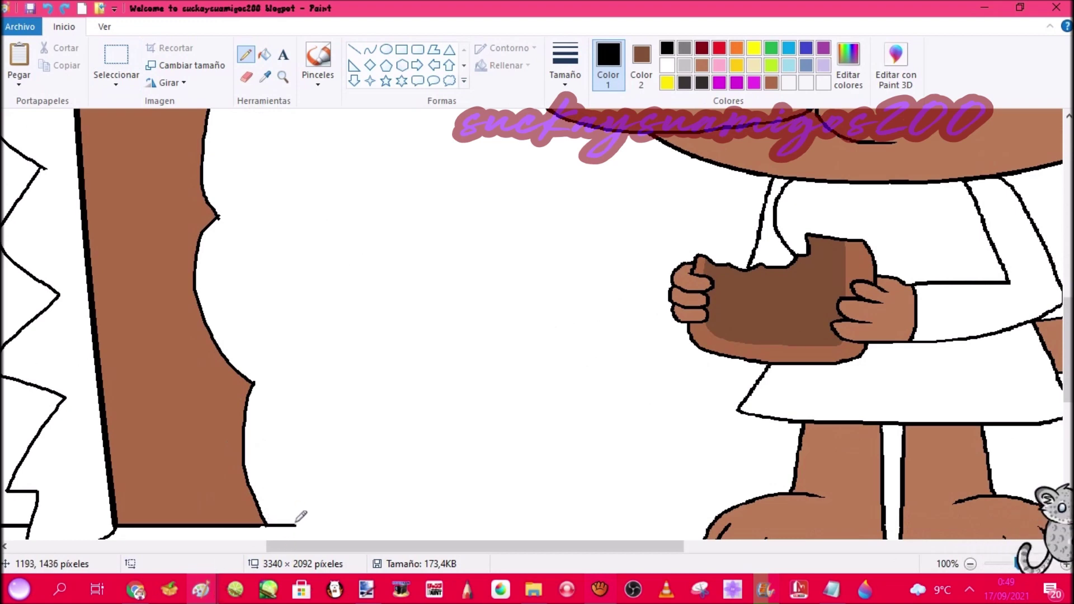
scroll(333, 218, "up", 5)
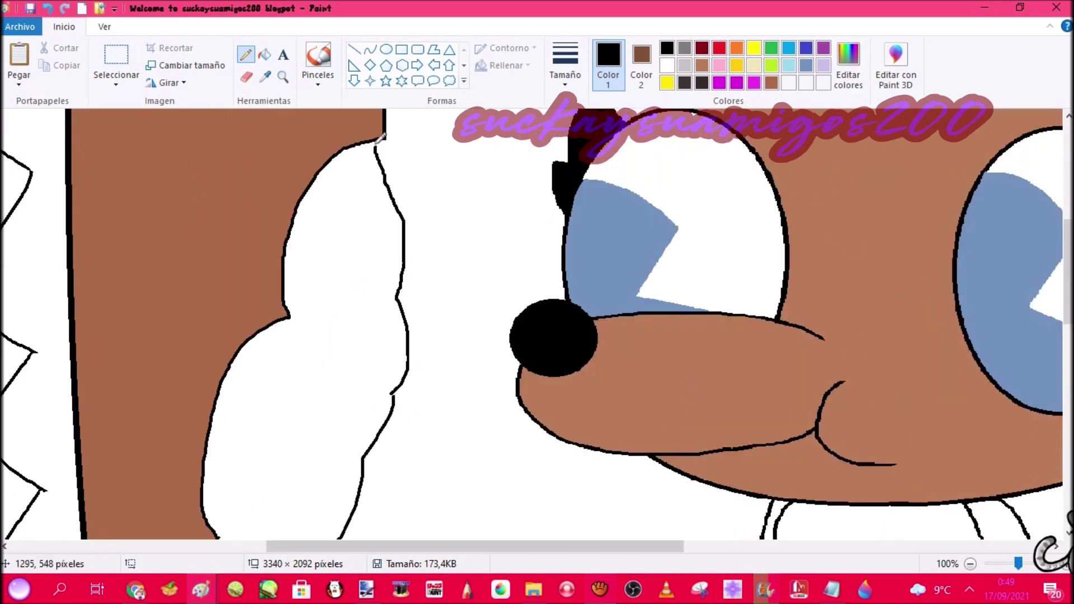
scroll(430, 274, "down", 3)
scroll(429, 274, "up", 4)
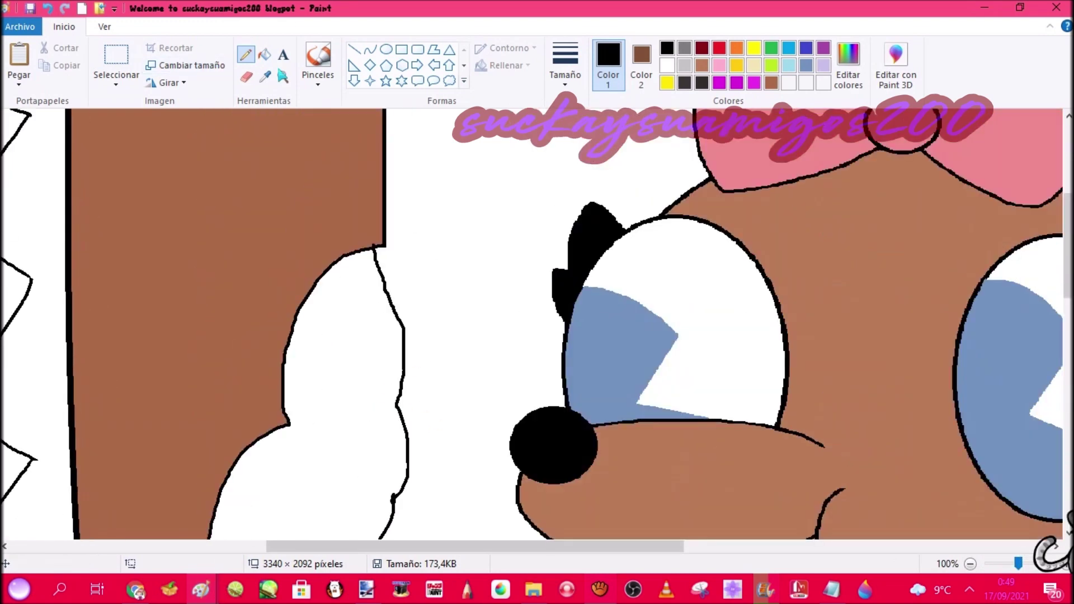
Touch up the black outline where the wavy line meets the large bar's bitten edge, using the bar's brown.
left_click(283, 77)
left_click(416, 261)
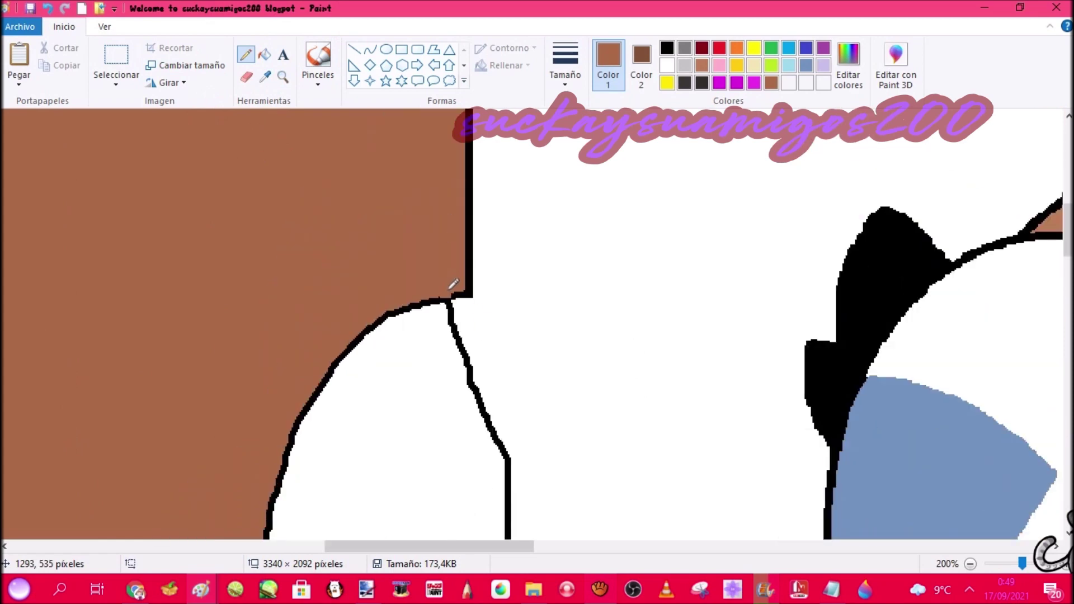
scroll(447, 291, "down", 10)
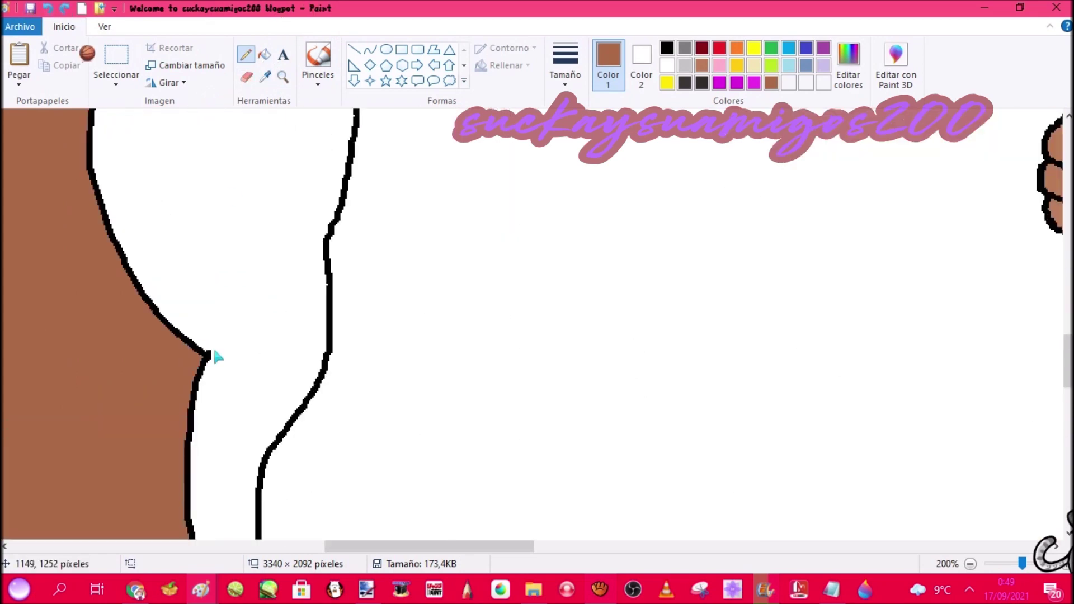
scroll(435, 313, "up", 5)
scroll(487, 471, "up", 3)
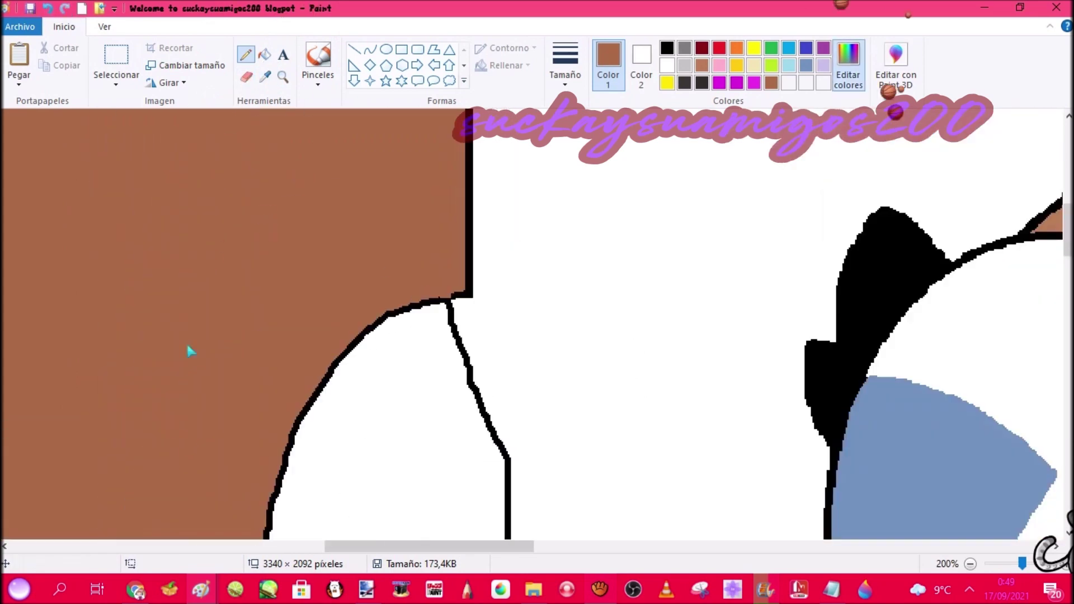
Define a slightly darker brown and fill the wavy strip along the large bar's bitten edge with it.
left_click(848, 64)
left_click(395, 401)
left_click(283, 77)
right_click(205, 293)
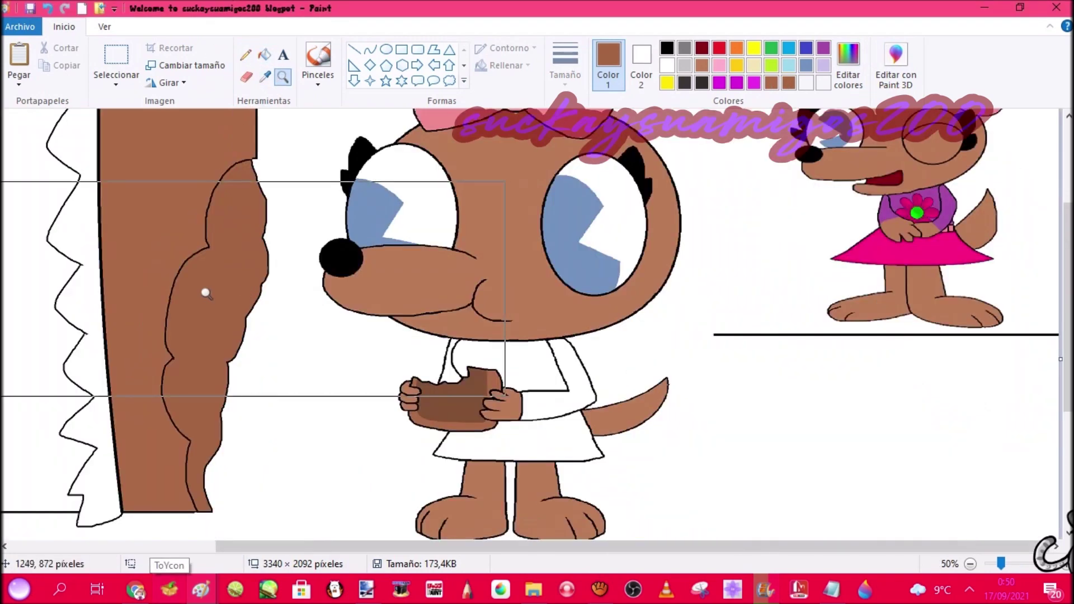
Outline the uppermost inset square of the large chocolate bar with thick dark brown strokes.
left_click(154, 165)
scroll(154, 165, "up", 3)
left_click(282, 77)
left_click(319, 275)
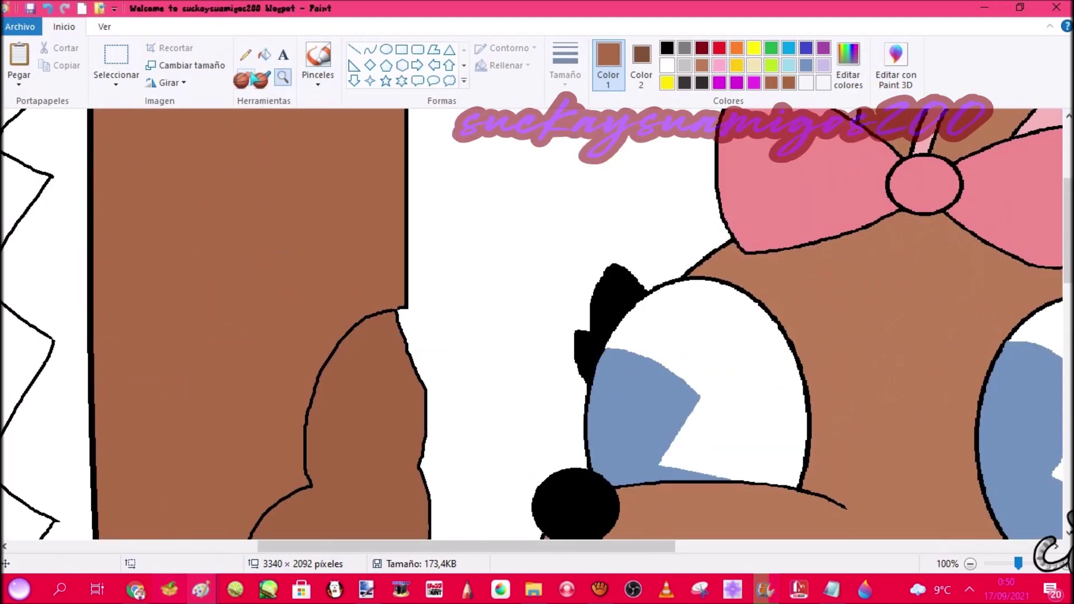
left_click(246, 77)
scroll(104, 209, "up", 3)
left_click_drag(95, 172, 316, 171)
left_click_drag(320, 481, 315, 386)
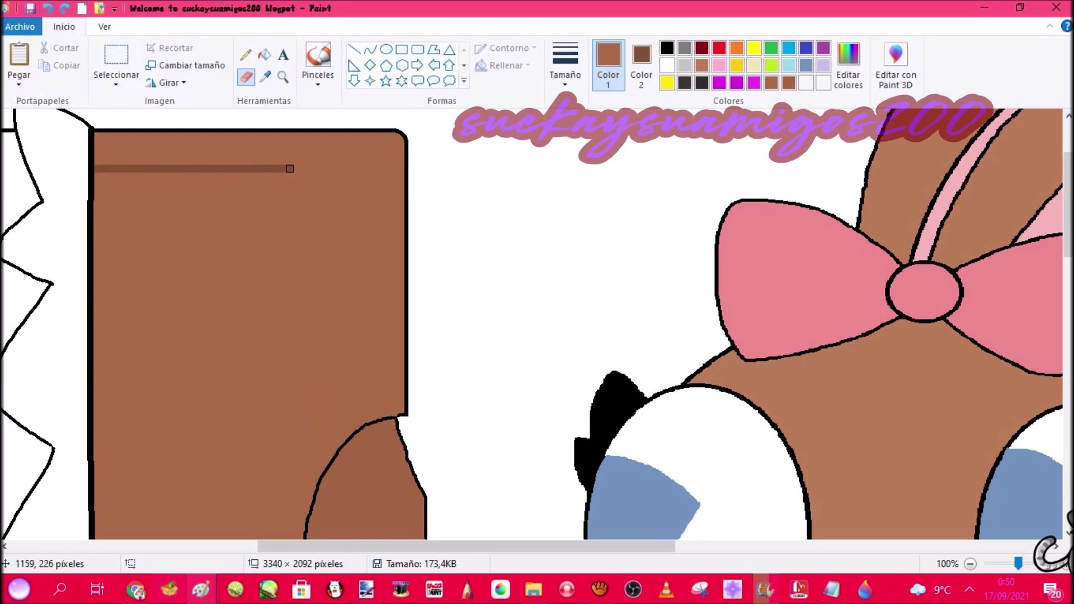
Outline the large bar's lower inset squares in dark brown and fill all the insets with that colour.
scroll(316, 359, "down", 9)
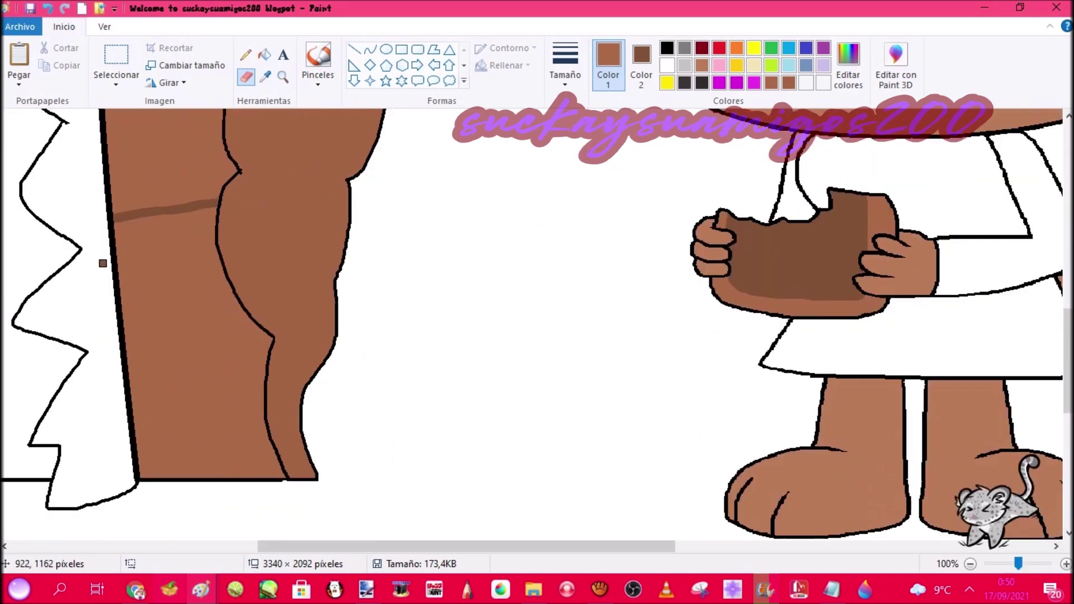
left_click_drag(118, 262, 217, 247)
left_click_drag(267, 430, 210, 444)
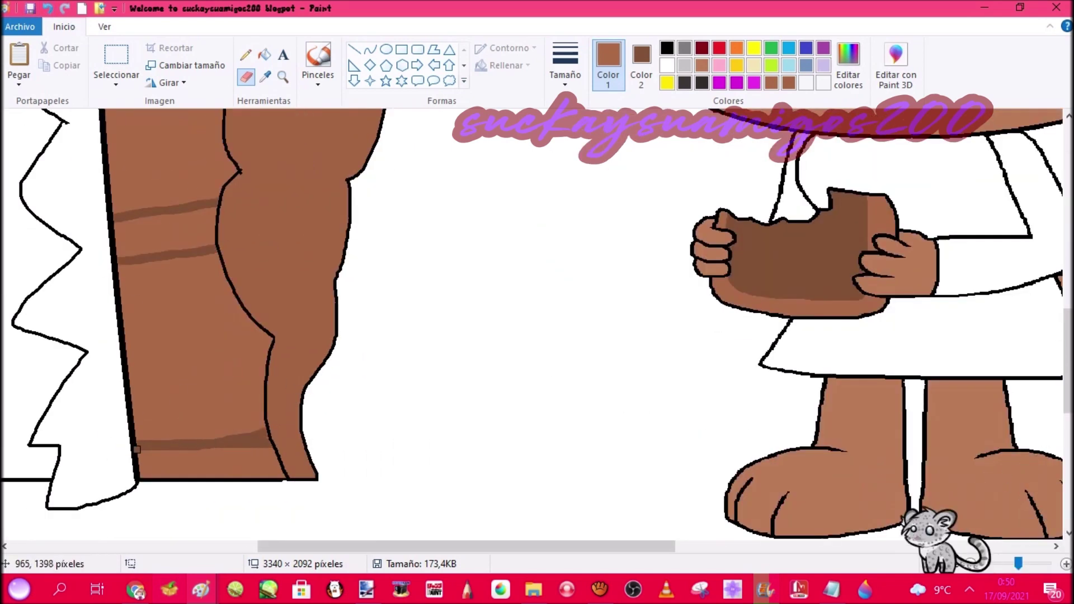
scroll(202, 307, "up", 8)
left_click(283, 77)
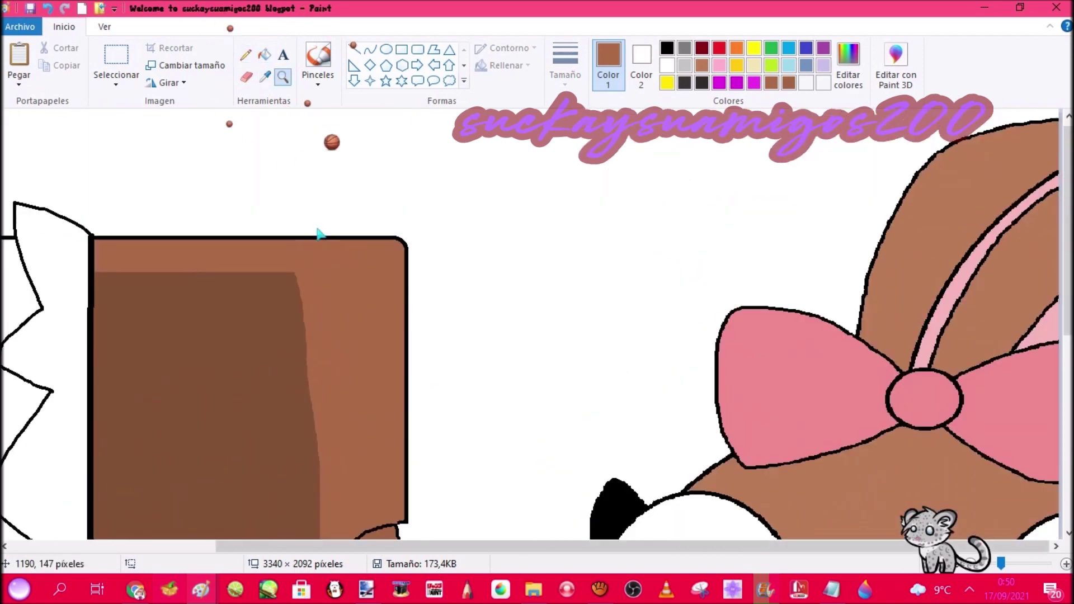
right_click(249, 347)
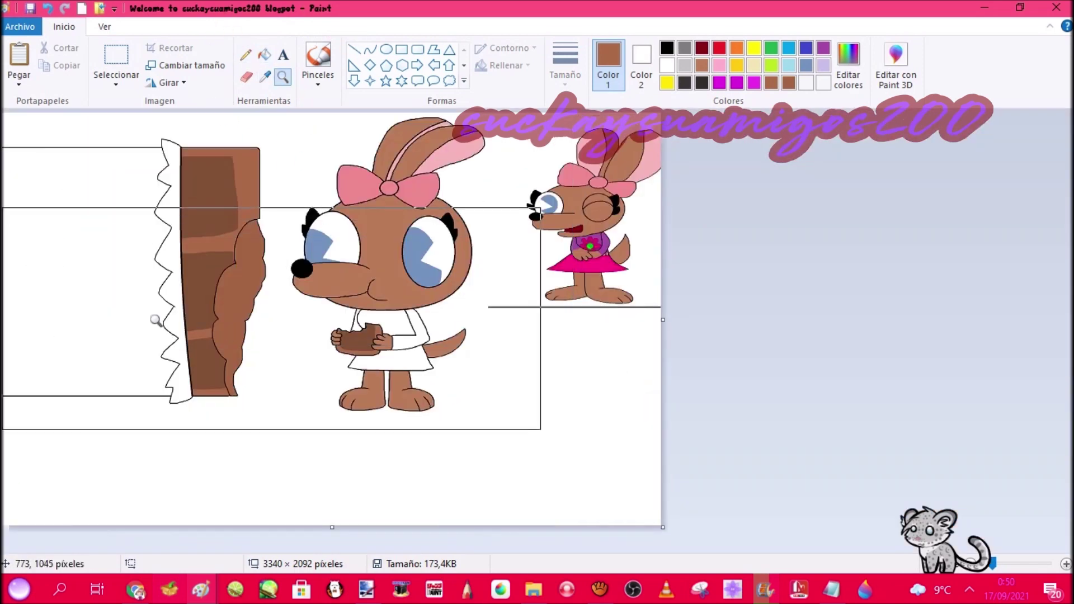
Paste an image from a file found through the logos folder in abphoto.
left_click(156, 321)
left_click(59, 120)
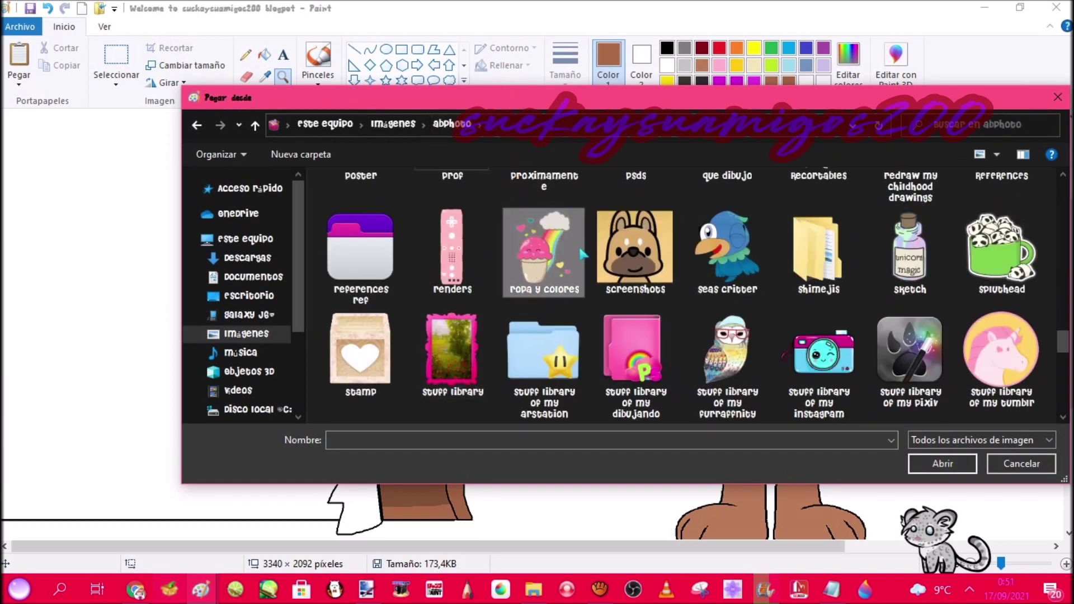
scroll(580, 249, "up", 5)
double_click(726, 222)
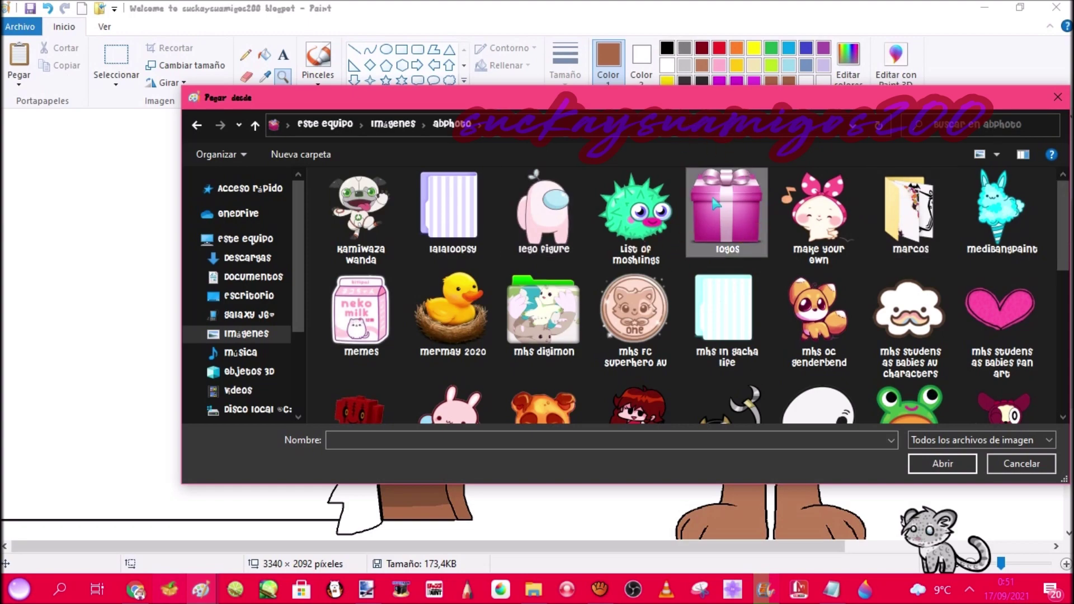
left_click(451, 330)
scroll(390, 354, "down", 1)
double_click(376, 273)
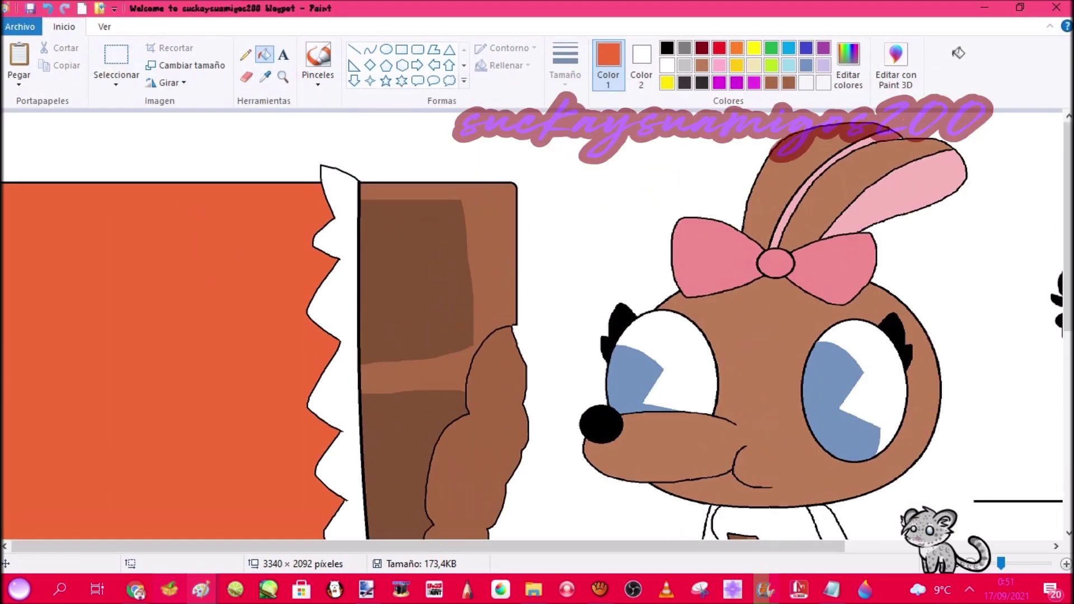
Define an orange-red of red 238, green 87, blue 30 and fill the large bar's wrapper with it.
left_click(848, 64)
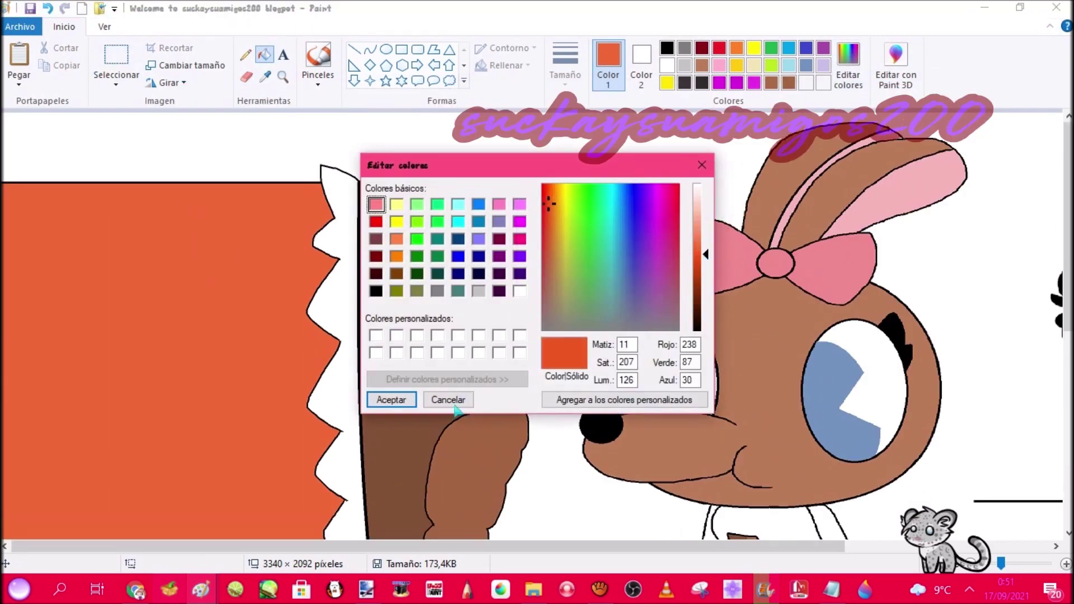
left_click(391, 400)
left_click(149, 302)
left_click(282, 77)
left_click(448, 322)
Try filling the wrapper's zigzag edge with orange-red, and undo the stray brush mark at its lower end.
left_click(848, 65)
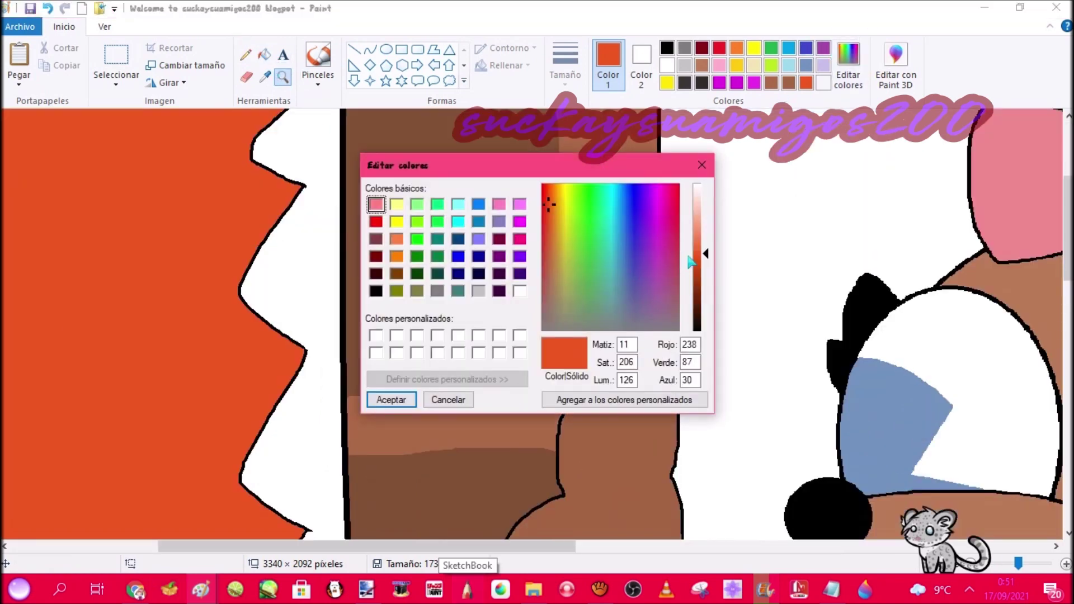
left_click(391, 400)
left_click(264, 54)
left_click(316, 391)
scroll(316, 280, "down", 8)
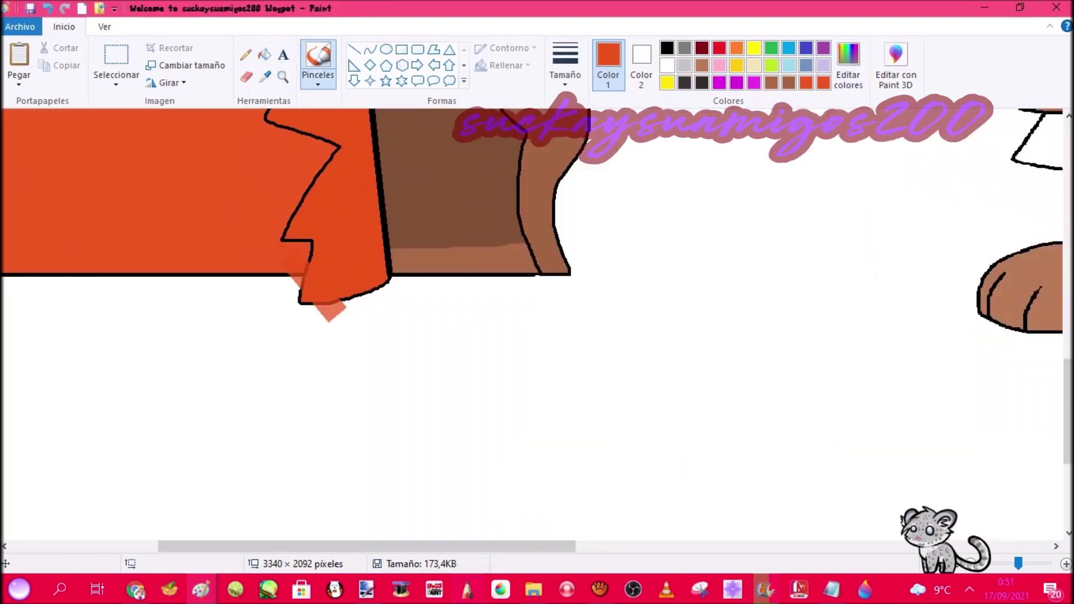
left_click(49, 9)
Fill the wrapper's zigzag edge with a dark reddish brown.
scroll(340, 224, "up", 6)
left_click(336, 200)
left_click(282, 77)
right_click(297, 220)
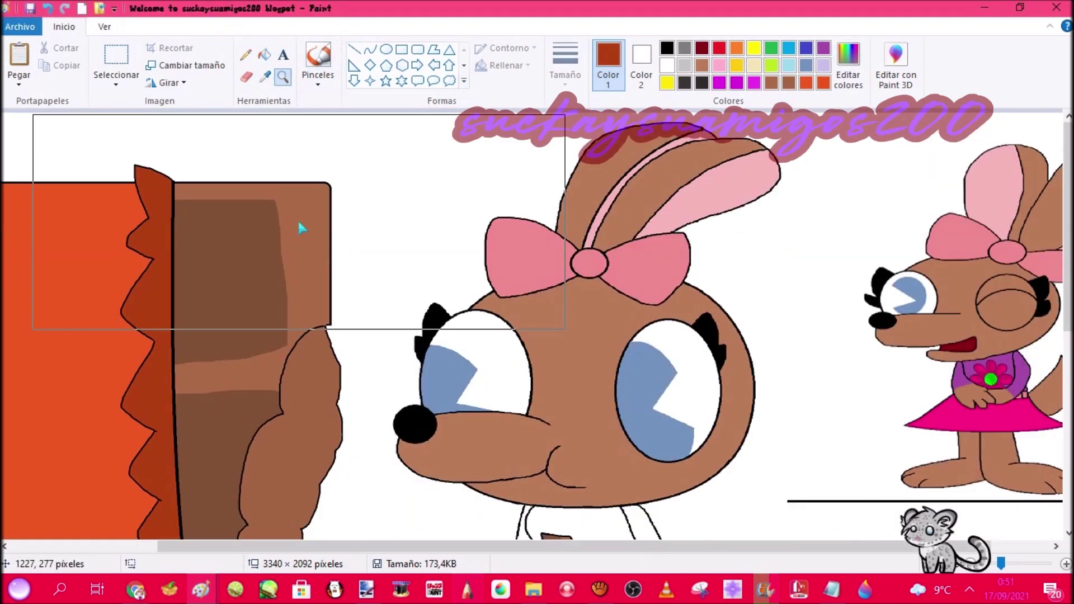
right_click(298, 220)
Sample the purple of the small reference figure's top and fill the large character's sweater and sleeves with it.
left_click(391, 330)
left_click(599, 589)
left_click(479, 4)
left_click(265, 77)
scroll(975, 347, "up", 6)
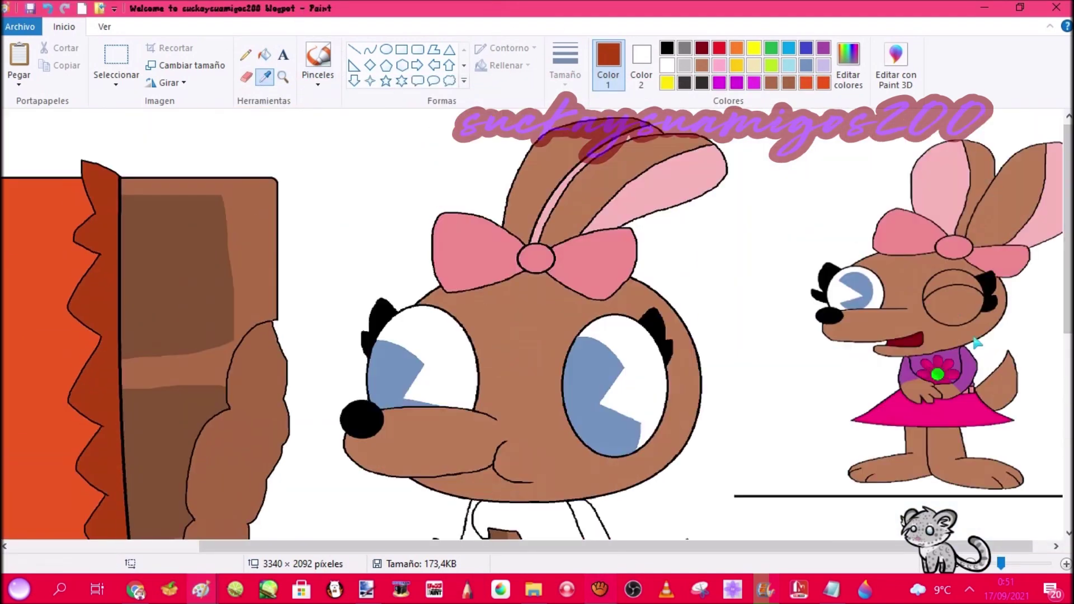
left_click(972, 358)
scroll(972, 365, "down", 3)
left_click(473, 428)
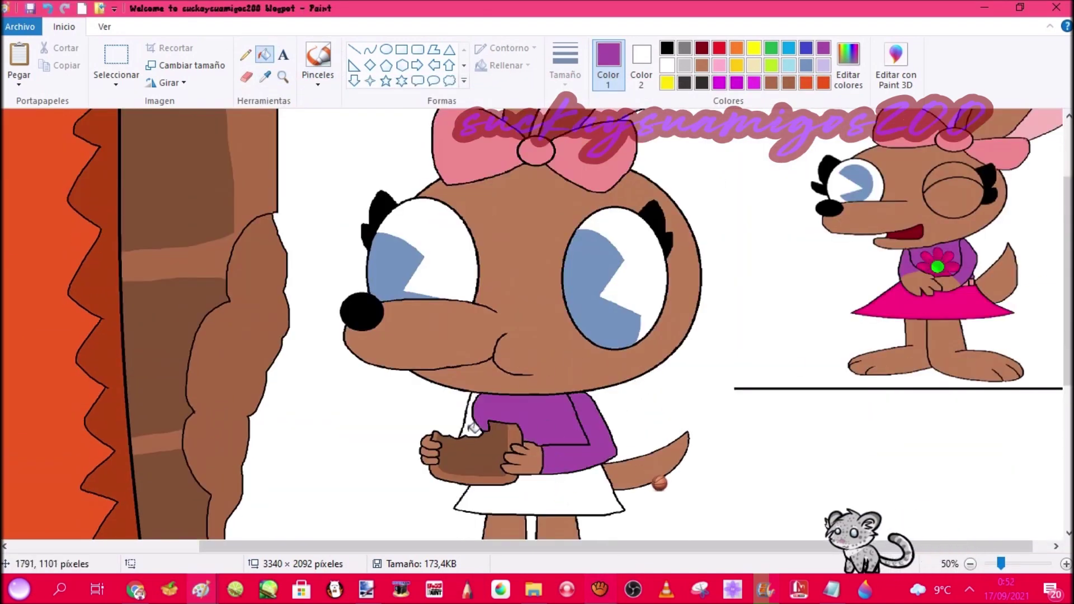
left_click(466, 421)
Sample the bright pink of the reference figure's skirt and fill the large character's skirt with it.
left_click(265, 77)
left_click(889, 299)
left_click(536, 487)
scroll(537, 487, "down", 3)
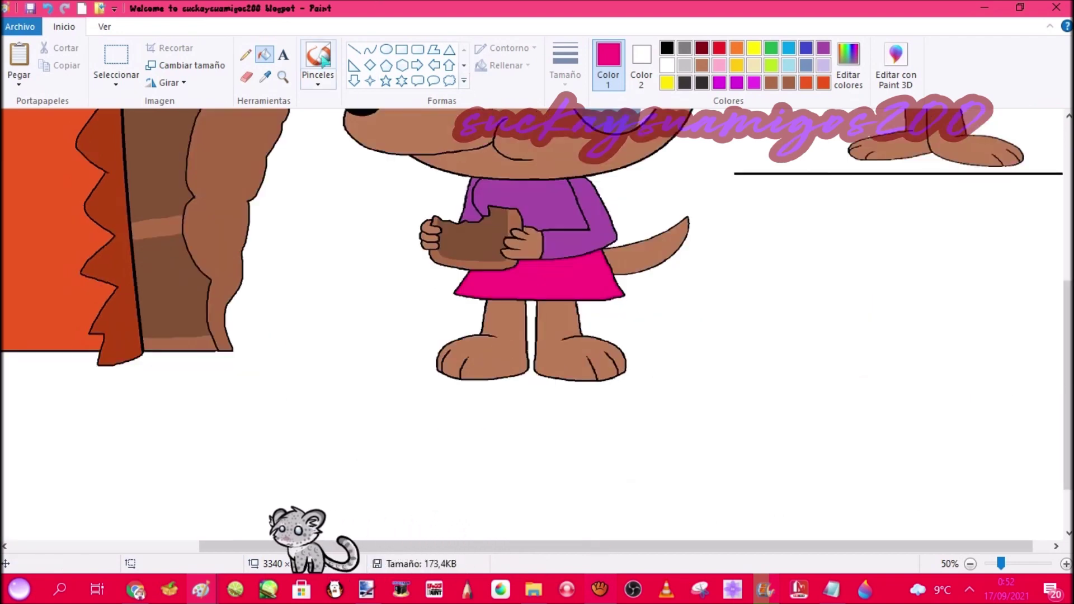
Undo the skirt's pink fill and draw a downward-bowed curve between its lower corners as a new hem.
left_click(282, 76)
right_click(625, 332)
left_click(437, 368)
key("ctrl+z")
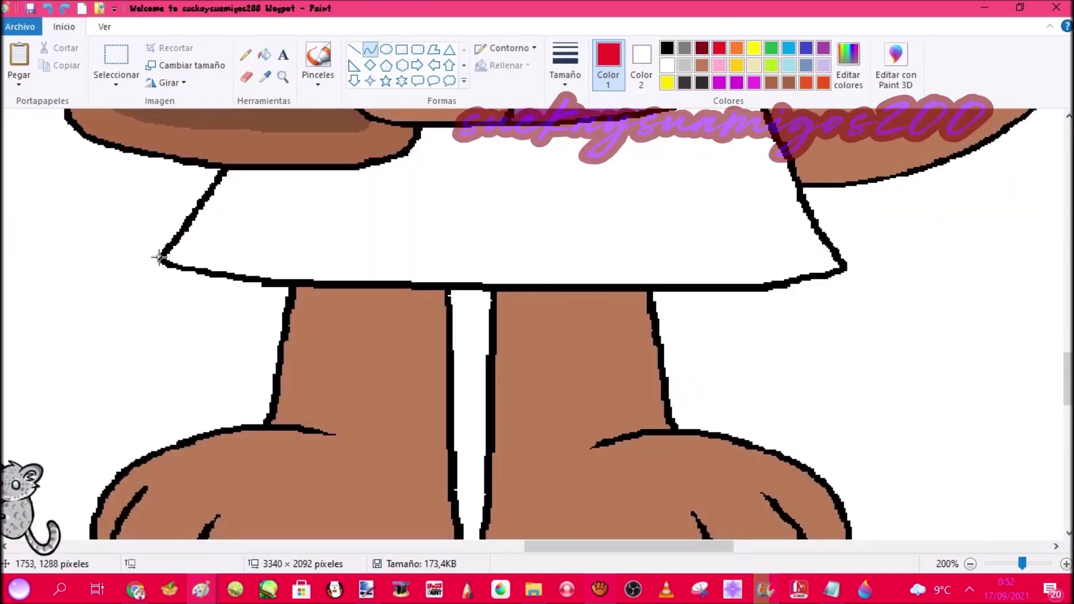
left_click_drag(159, 257, 843, 265)
left_click_drag(537, 268, 541, 334)
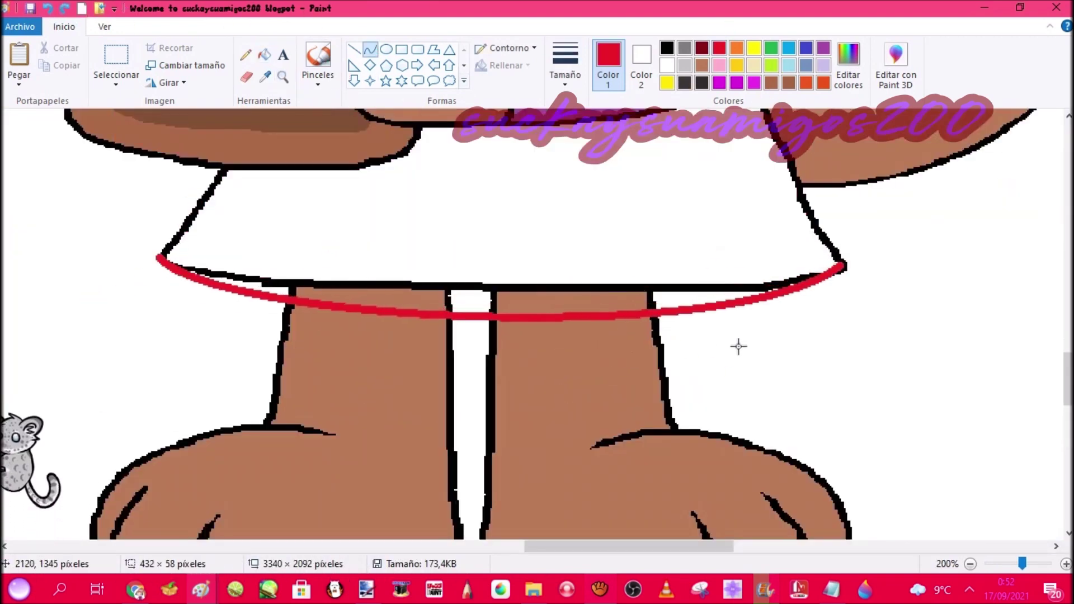
left_click(365, 294)
left_click(564, 302)
right_click(511, 310)
Pick up the reference figure's skirt pink again and refill the large character's reshaped skirt.
scroll(511, 313, "up", 4)
left_click(282, 76)
right_click(288, 165)
left_click(265, 77)
scroll(615, 251, "up", 4)
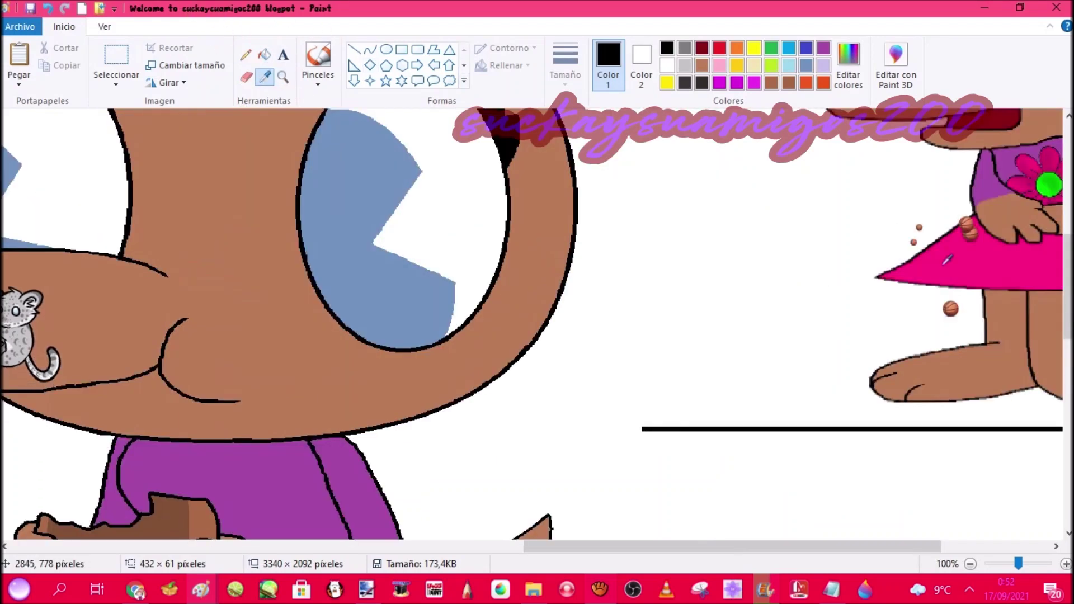
left_click(944, 261)
scroll(615, 280, "down", 4)
left_click(252, 327)
Remove the small reference figure and its ground line from the drawing.
left_click(282, 77)
right_click(161, 177)
right_click(161, 177)
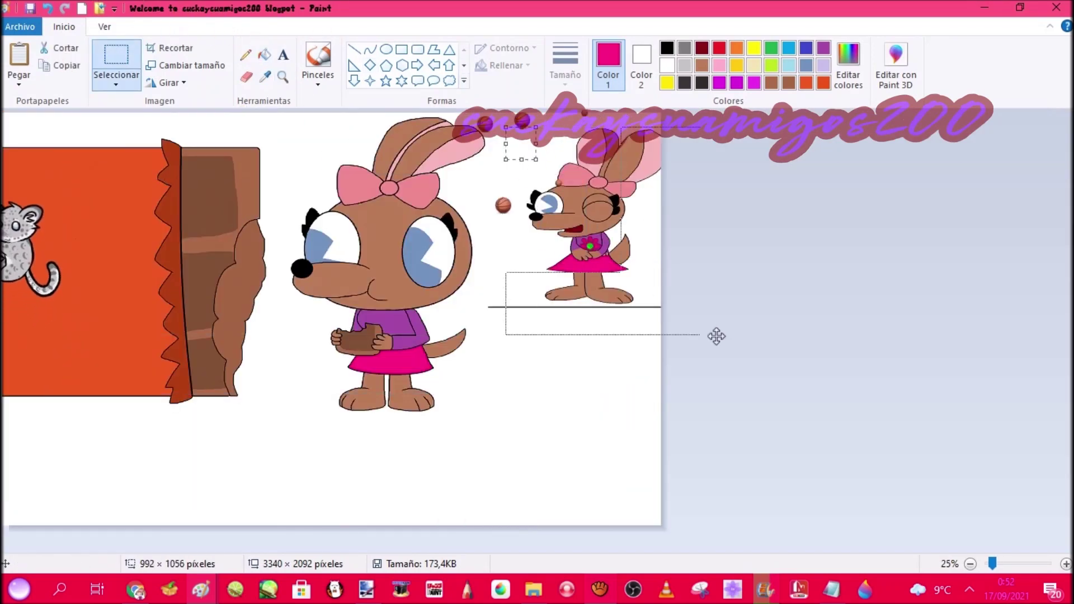
left_click_drag(717, 336, 769, 336)
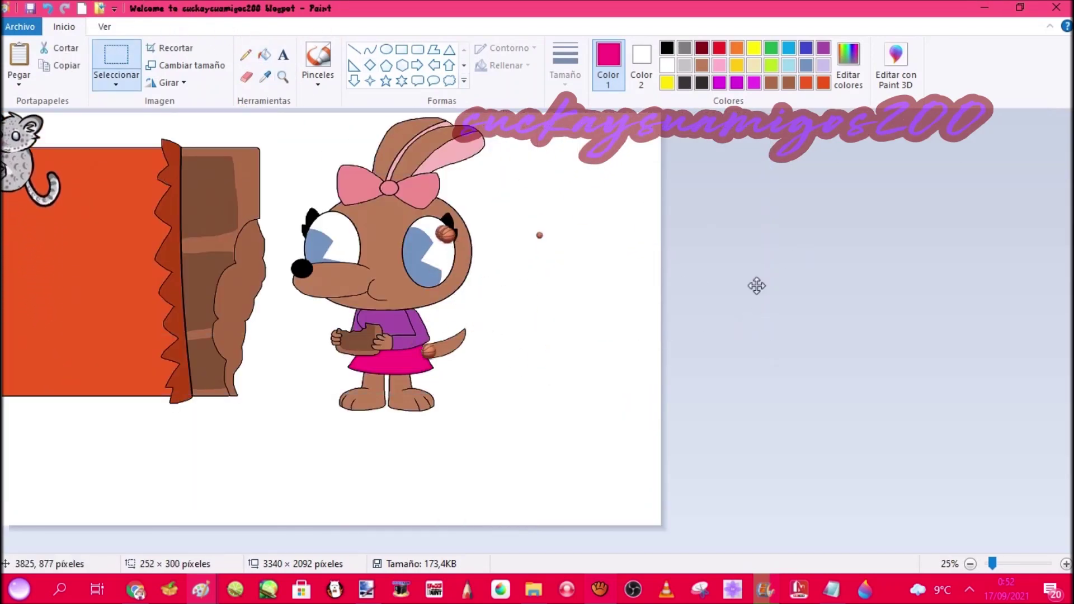
right_click(338, 278)
Reduce the canvas to 2720 × 1572 pixels and select the large character with the bar's bitten end for repositioning.
left_click(374, 344)
left_click_drag(509, 421, 218, 40)
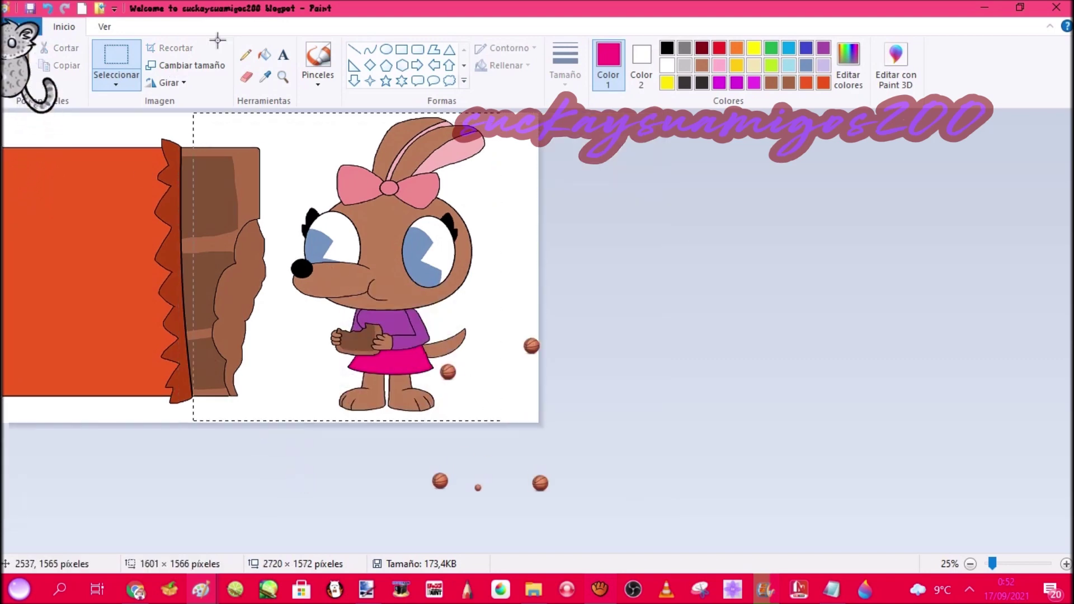
left_click_drag(416, 248, 429, 248)
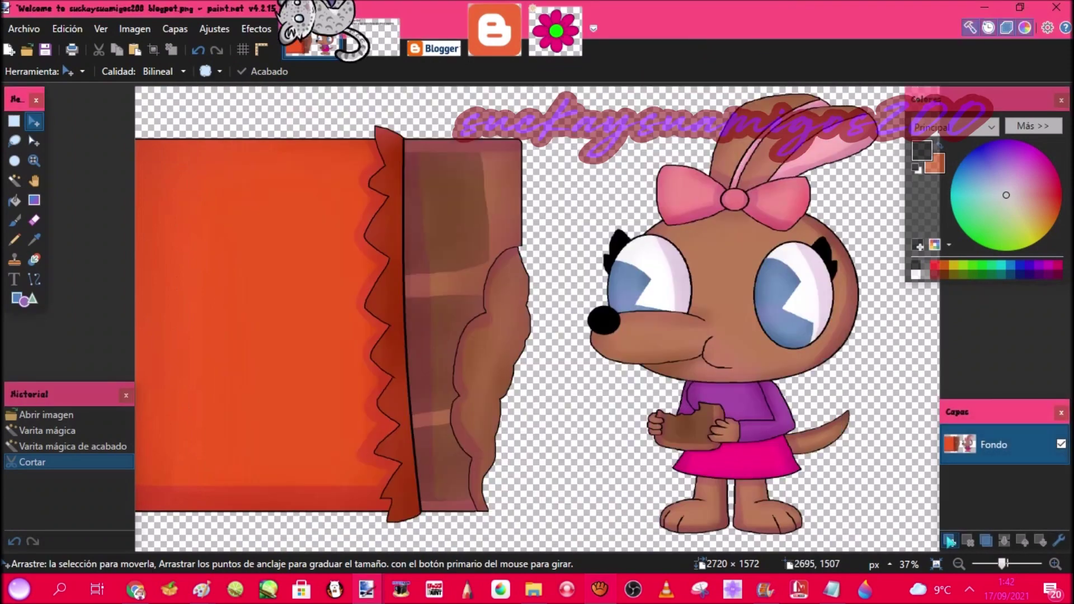
Paste the pink flower on a new layer, scaled to 251 × 229 pixels over the sweater's chest.
key("ctrl+shift+n")
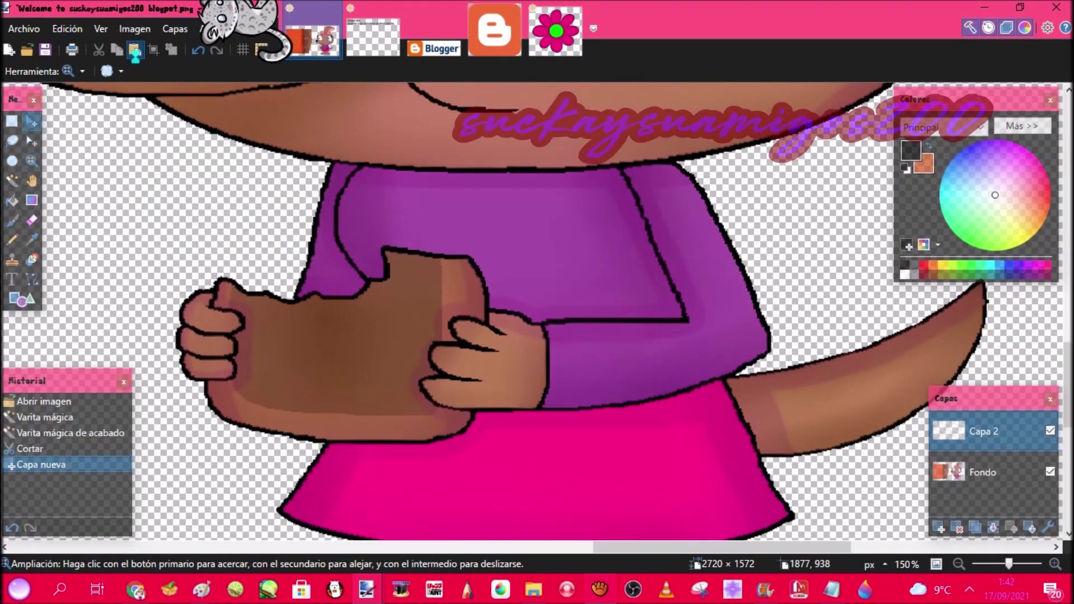
left_click(135, 51)
left_click_drag(245, 247, 412, 295)
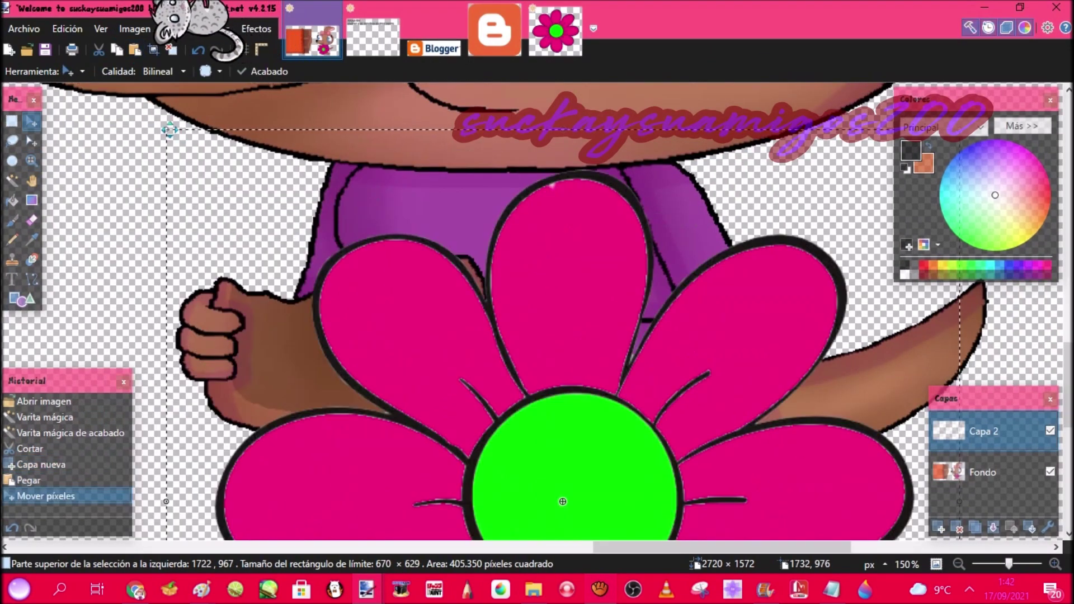
left_click_drag(170, 127, 521, 330)
left_click_drag(609, 358, 470, 375)
left_click_drag(299, 178, 335, 355)
left_click_drag(539, 475, 527, 371)
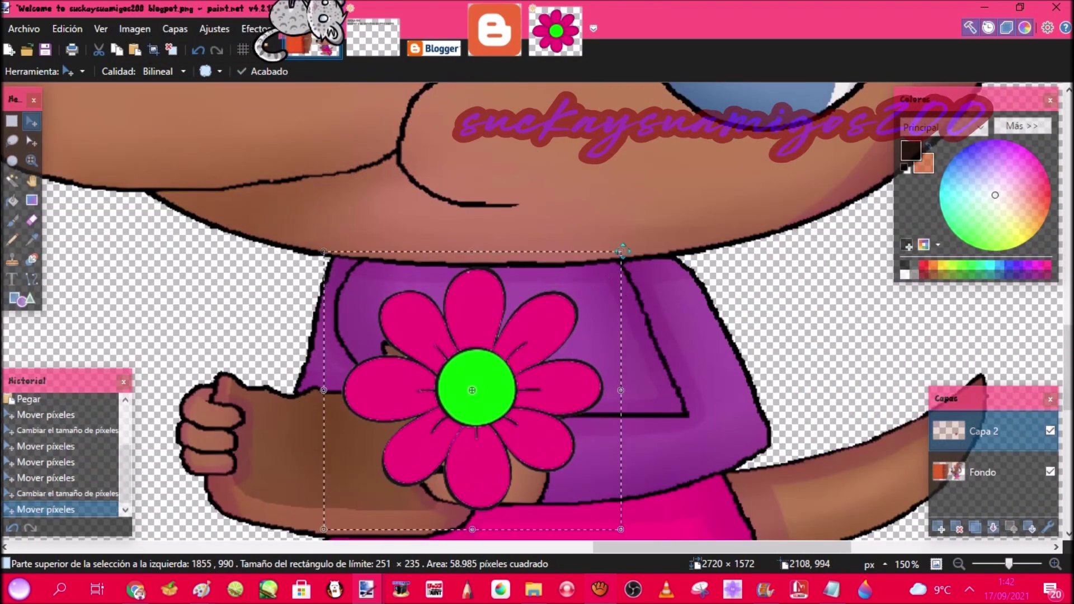
left_click_drag(621, 251, 621, 259)
left_click(171, 49)
On the Fondo layer, select the sleeve, hand and chocolate piece overlapped by the flower with the Magic Wand, using tolerances up to 47%.
left_click(968, 462)
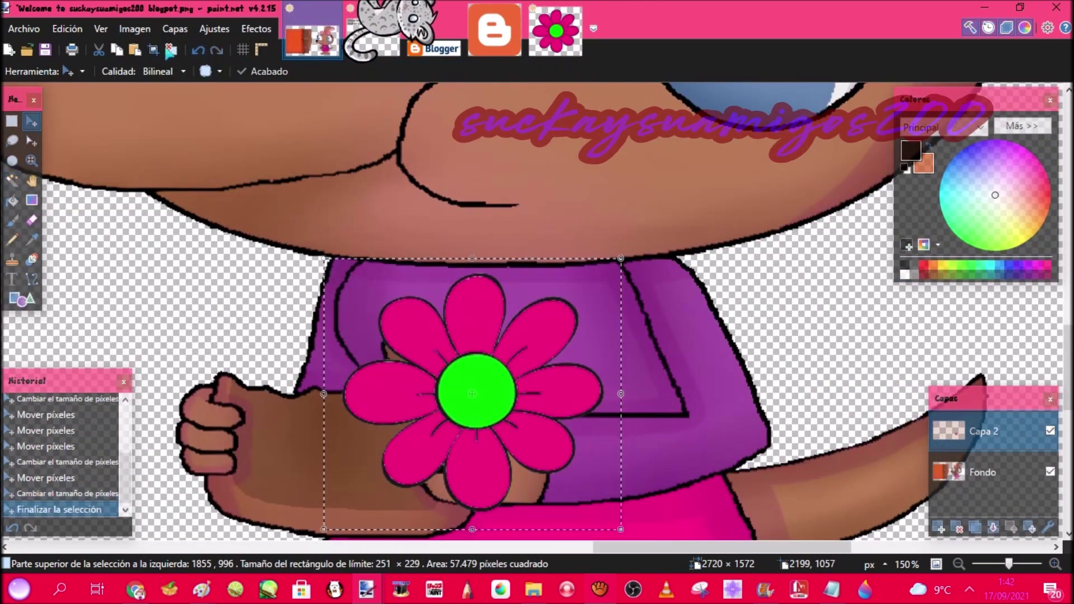
left_click(551, 263)
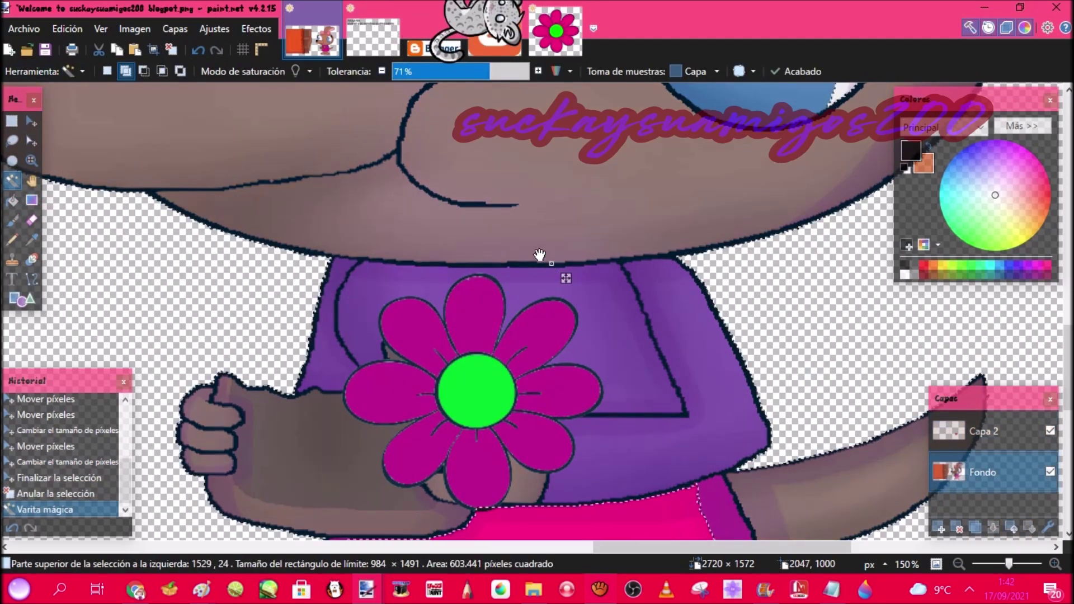
left_click(614, 441)
left_click(517, 445)
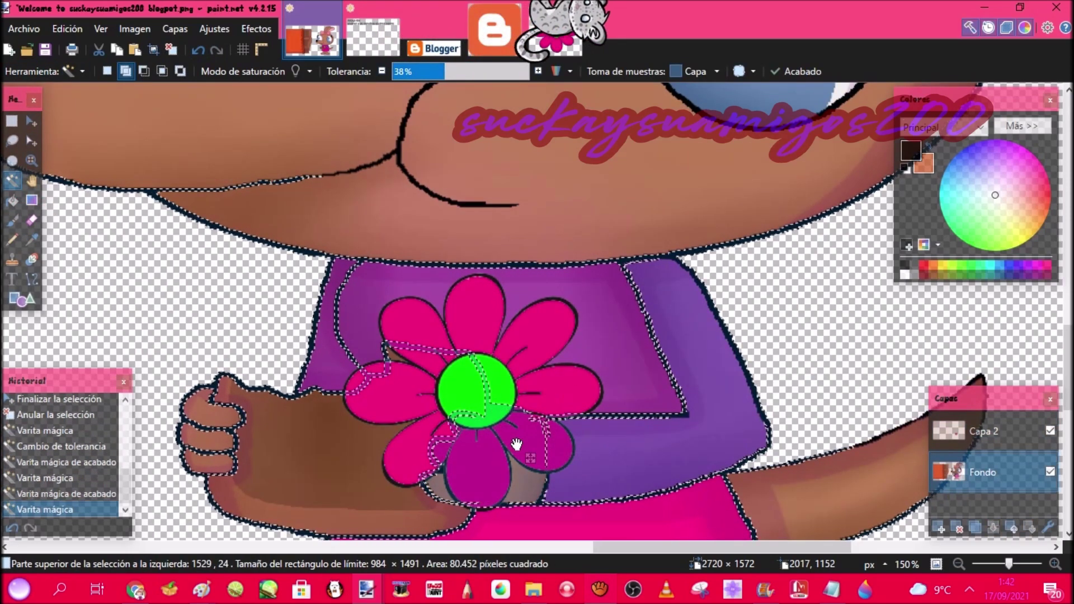
left_click(417, 372)
left_click(457, 71)
left_click(333, 367)
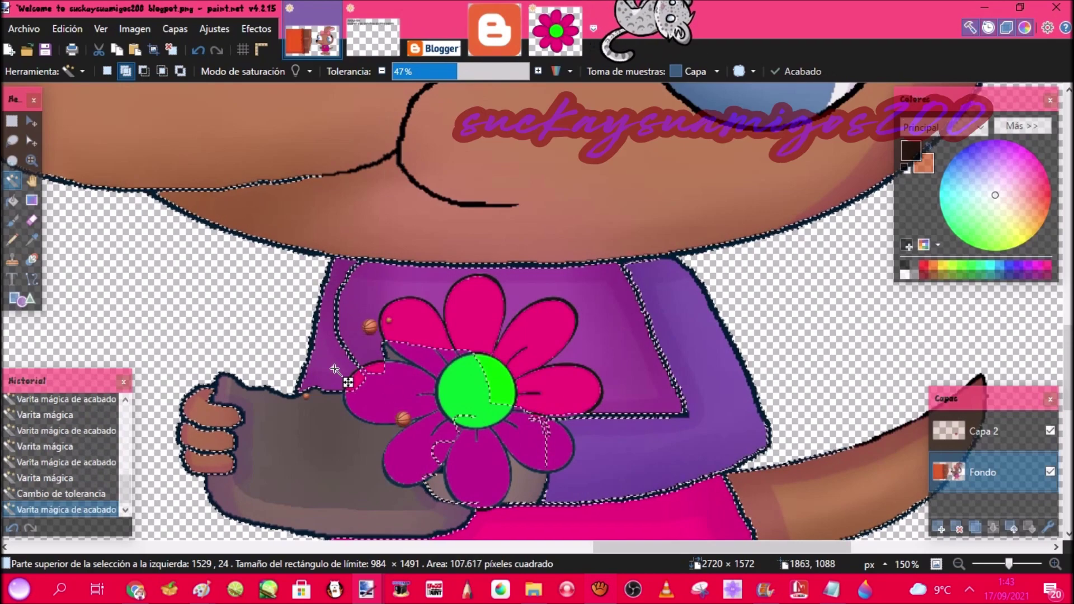
On Capa 2, erase the flower parts covering the chocolate and hand with a 125-pixel eraser, cleaning up unselected leftovers at 50 pixels.
left_click(982, 431)
left_click(31, 220)
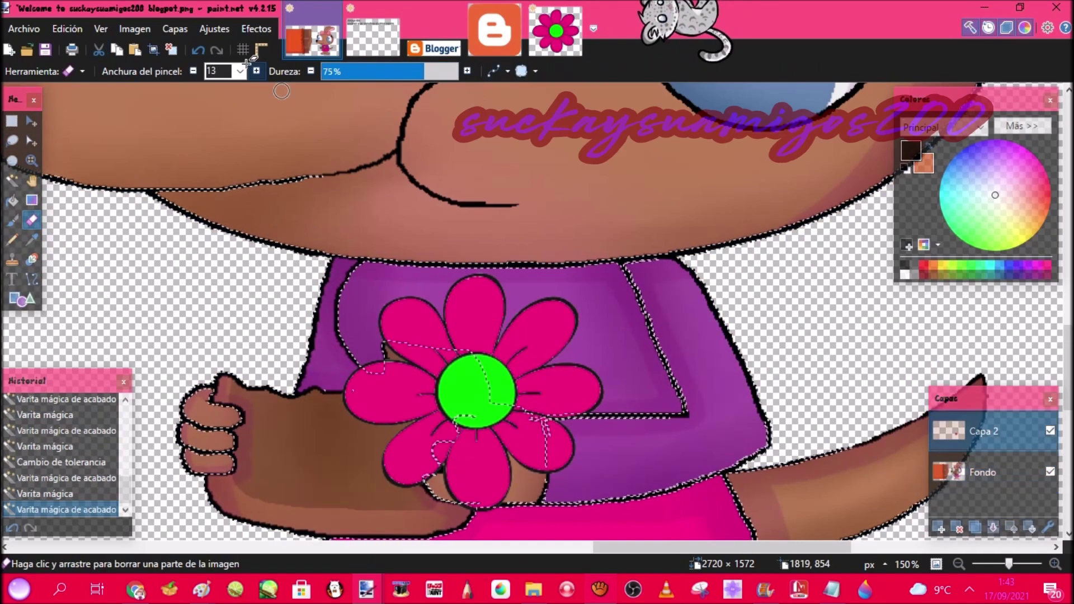
left_click(240, 71)
left_click(232, 335)
mouse_move(336, 389)
left_mouse_down()
mouse_move(456, 444)
mouse_move(312, 456)
left_mouse_up()
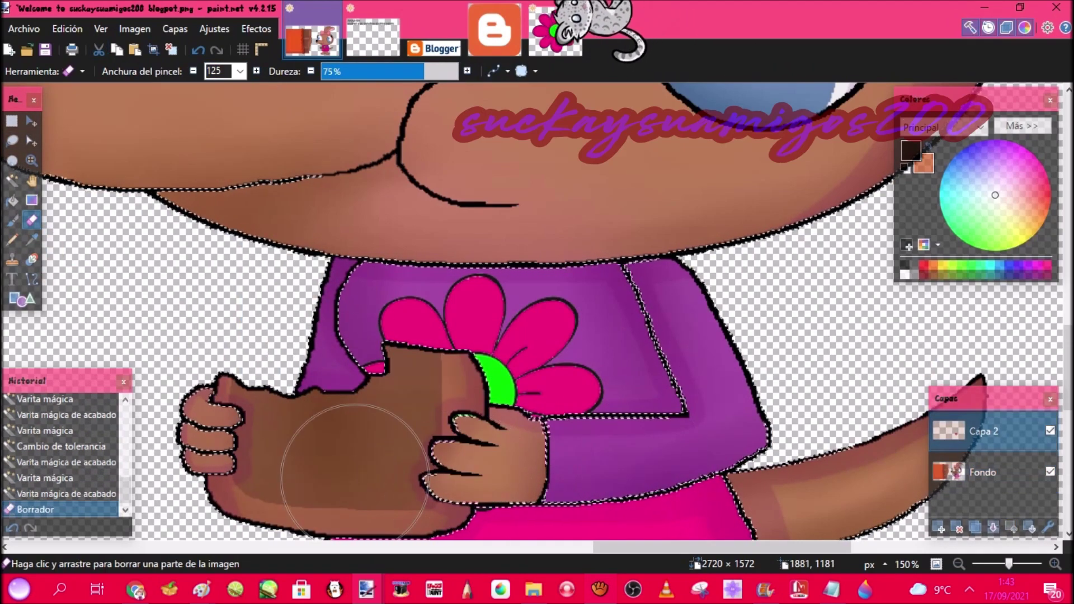
left_click(172, 50)
left_click(239, 71)
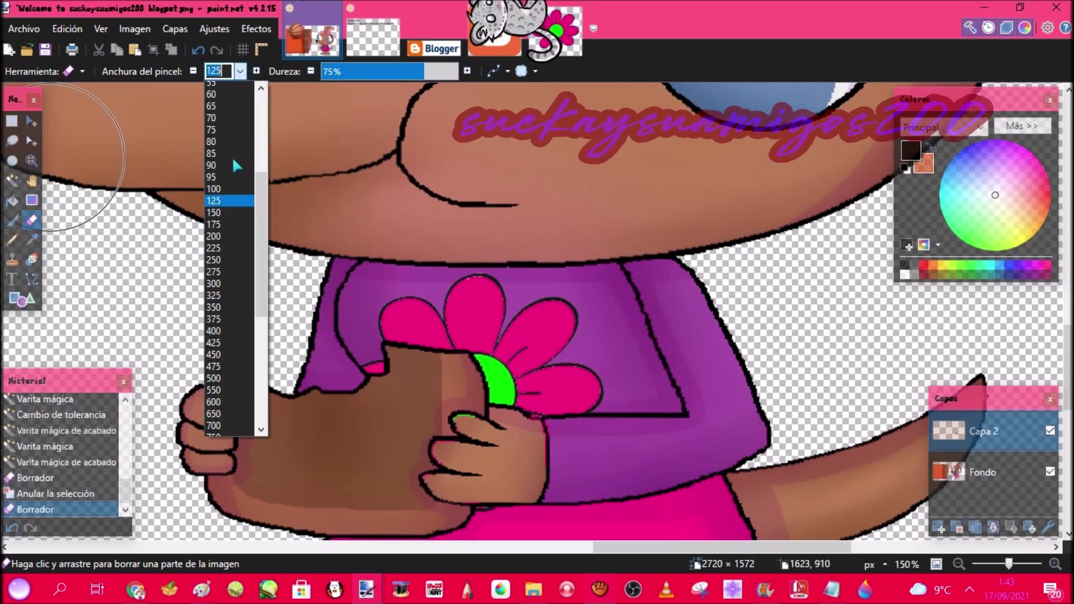
left_click(221, 87)
left_click(452, 433)
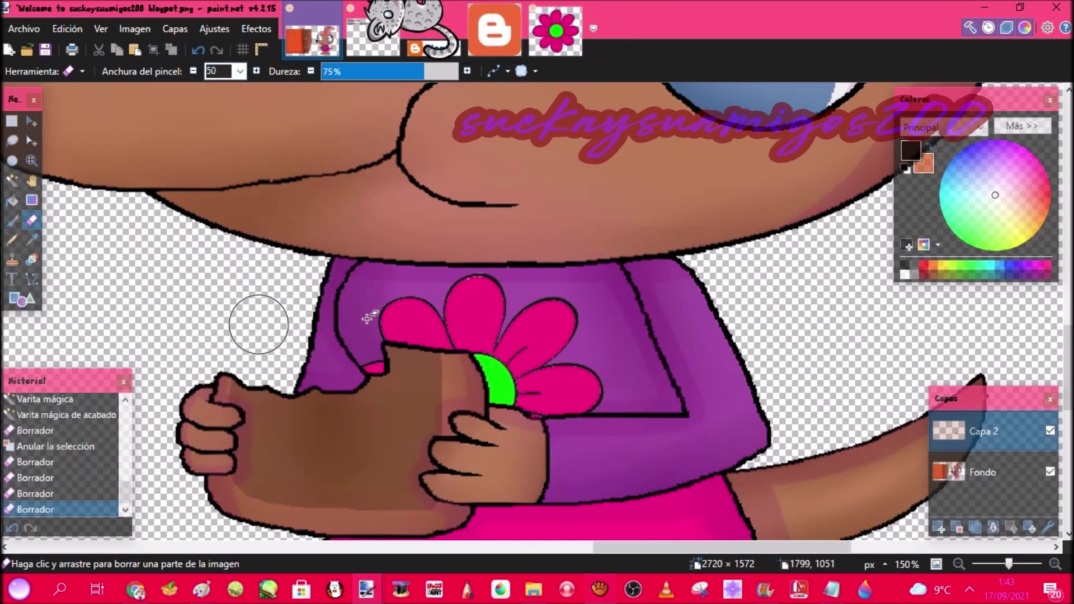
Merge the flower layer down into Fondo and add a new empty layer.
scroll(645, 392, "down", 3)
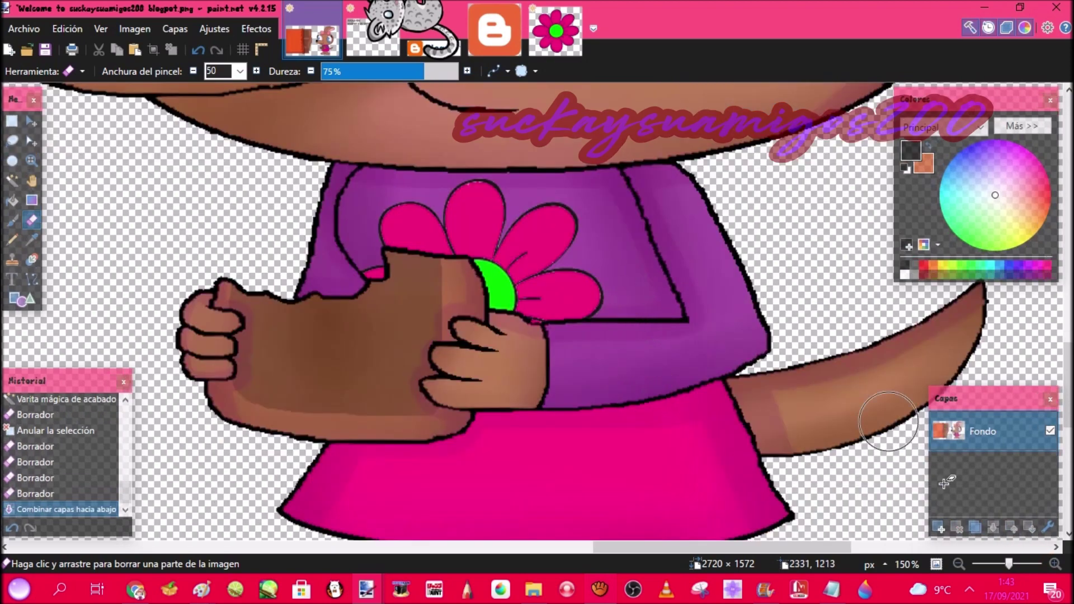
left_click(936, 564)
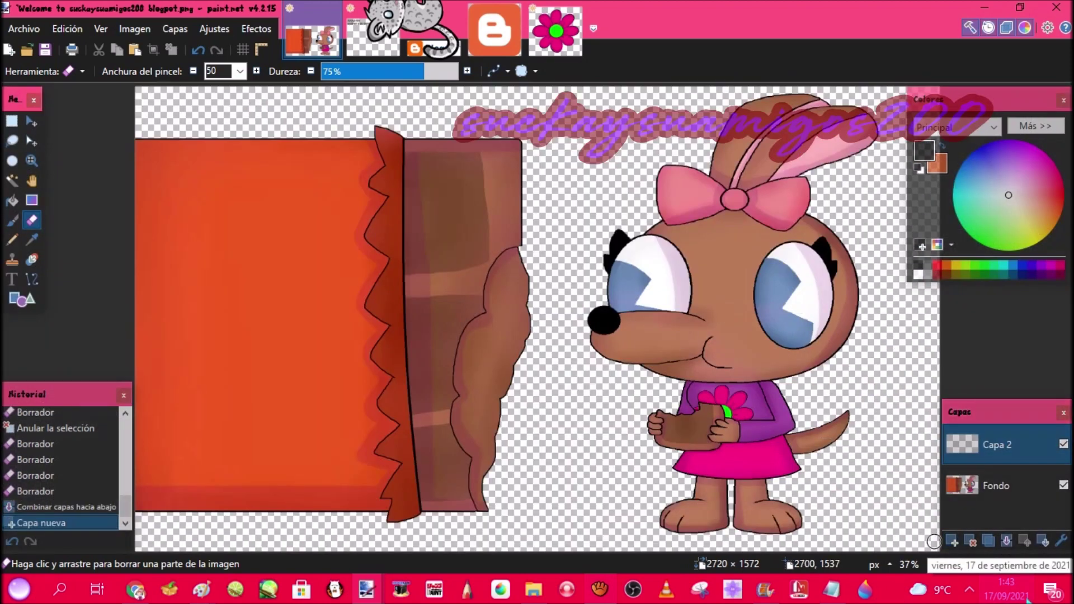
Close the flower image without saving its changes.
left_click(576, 9)
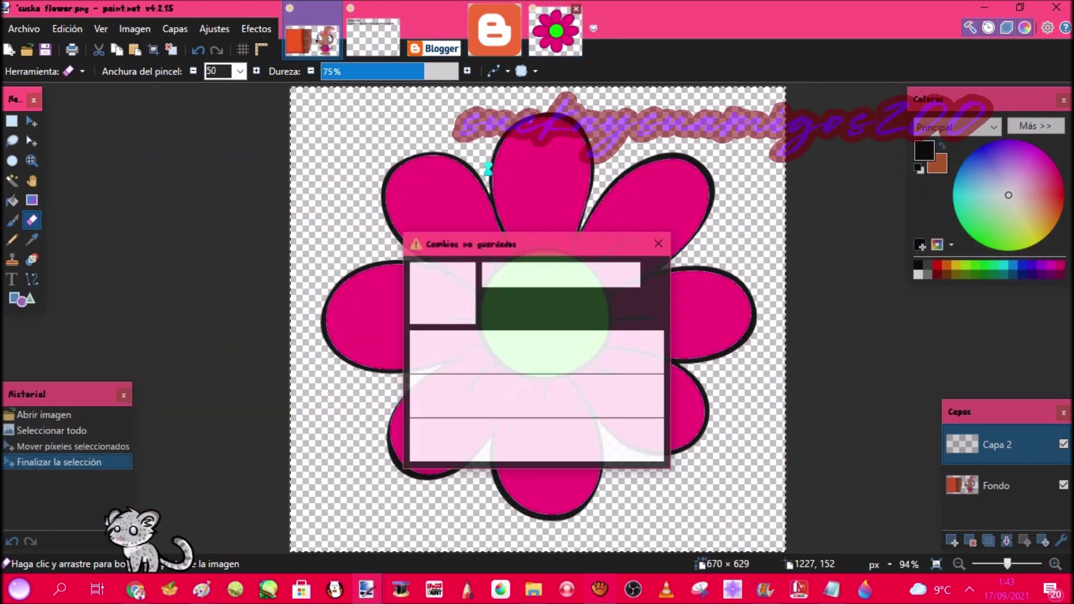
left_click(491, 385)
left_click(433, 34)
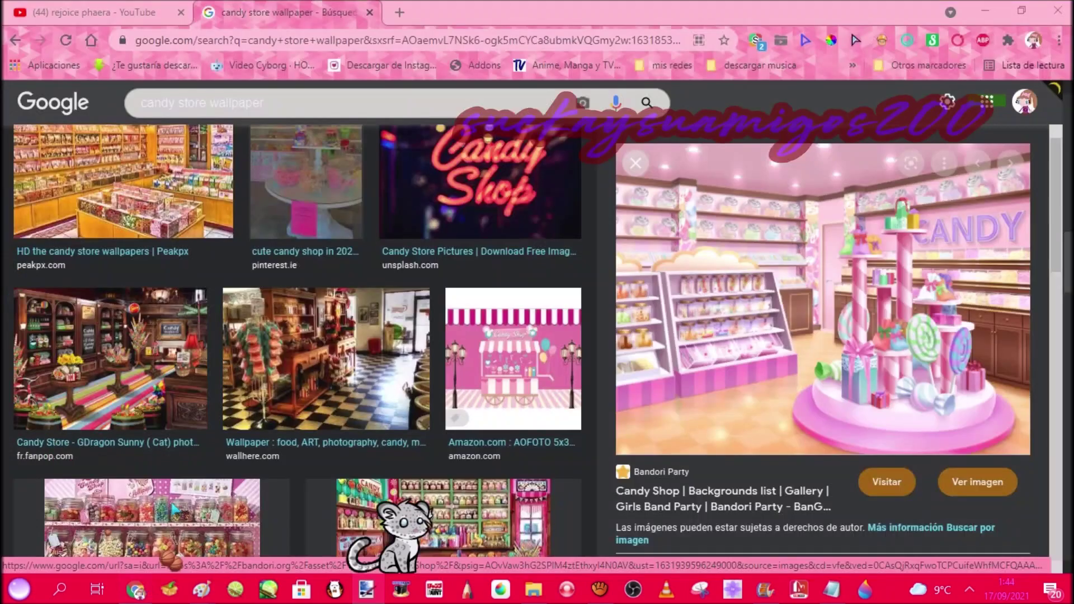
Copy the Bandori Party candy shop picture from the browser and paste it into Capa 2 in paint.net, scaled to 2793 × 1587 pixels.
right_click(794, 335)
left_click(870, 364)
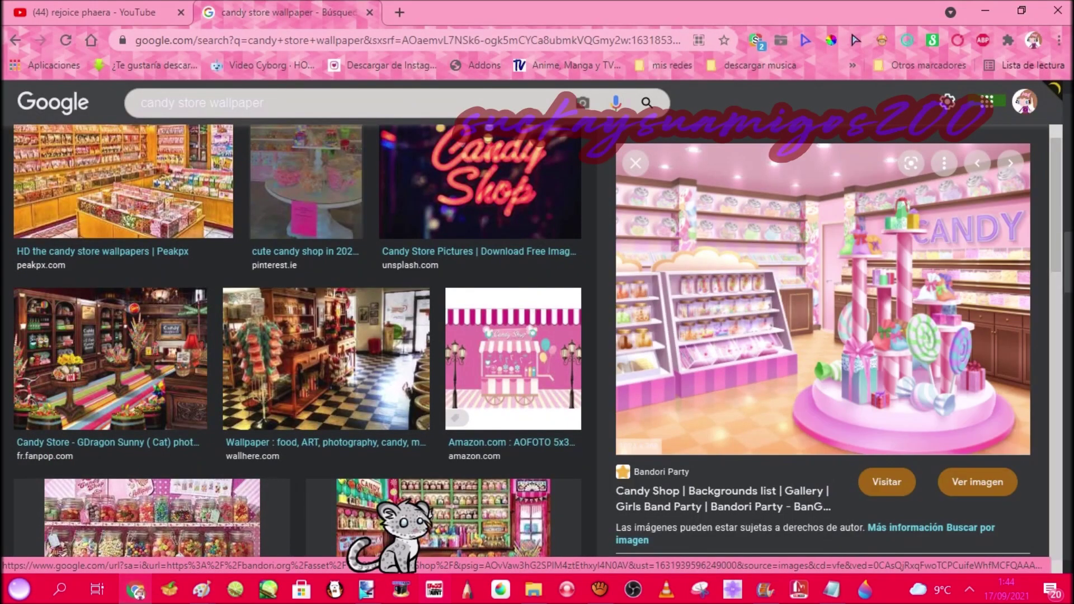
key("alt+Tab")
key("ctrl+v")
left_click_drag(866, 538, 961, 553)
left_click(134, 29)
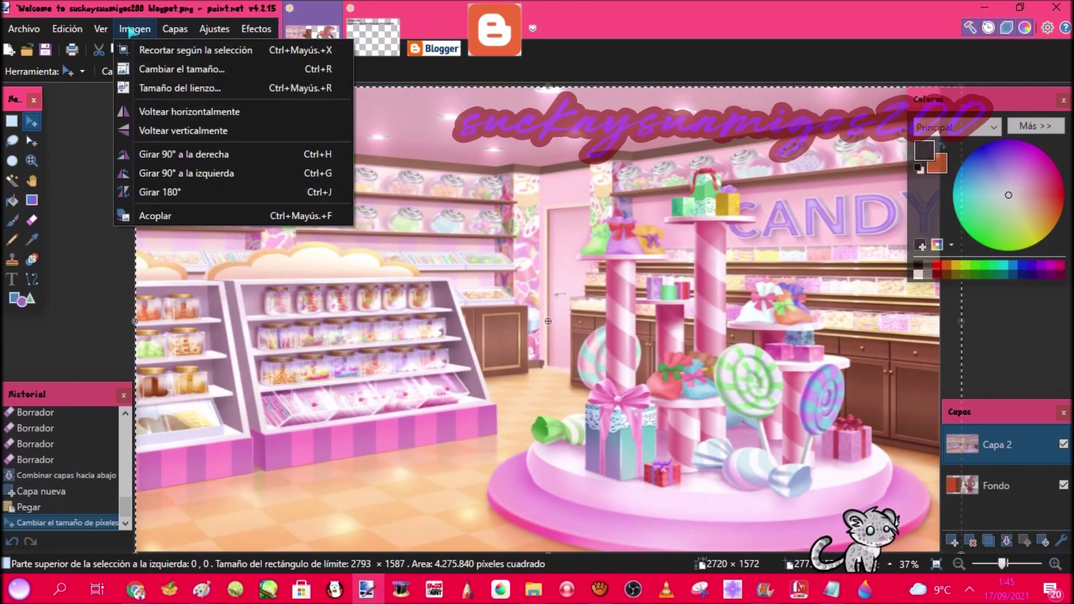
left_click(162, 129)
left_click(197, 50)
Flip the whole image horizontally.
left_click(150, 31)
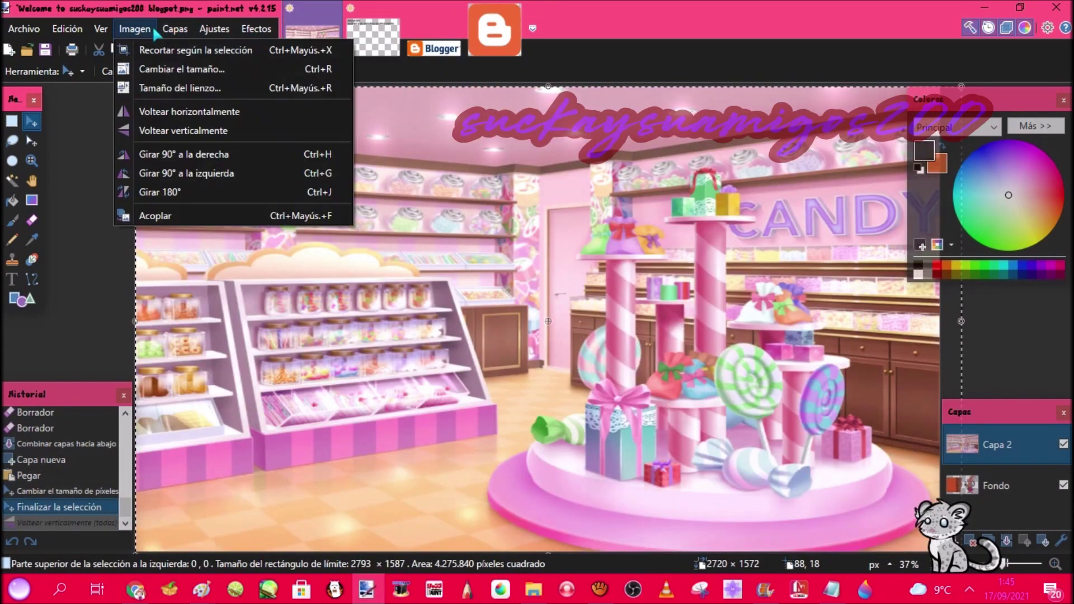
left_click(213, 115)
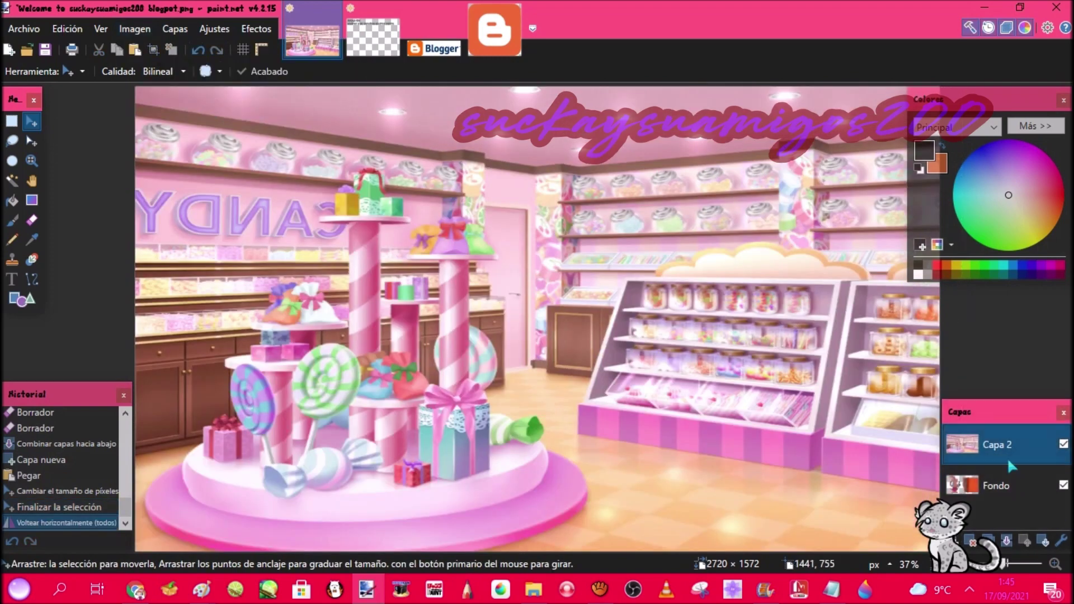
left_click_drag(1009, 459, 1008, 516)
left_click(175, 29)
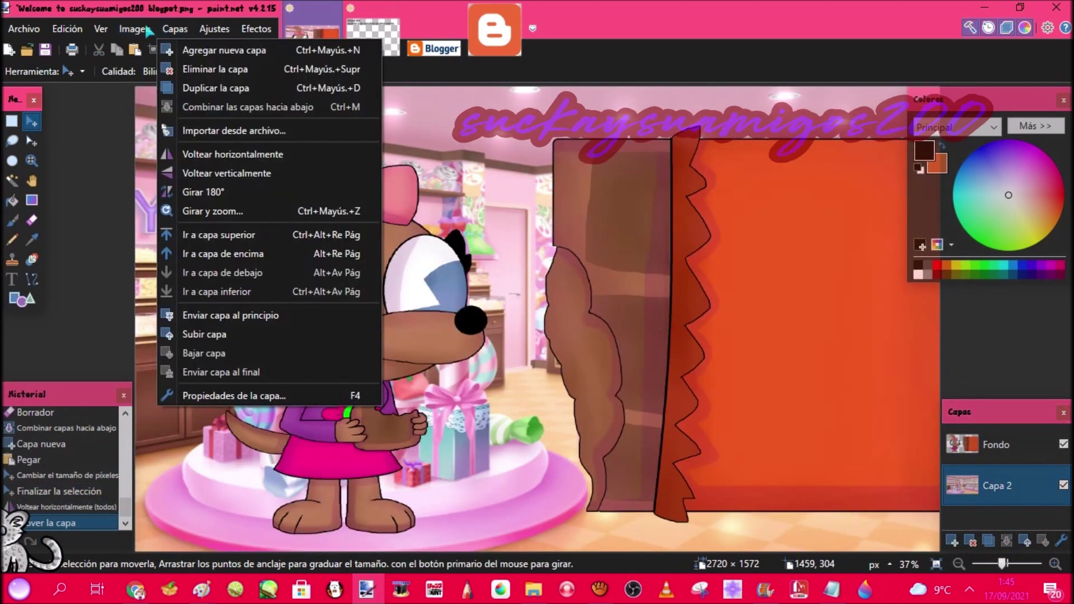
left_click(156, 111)
left_click(197, 55)
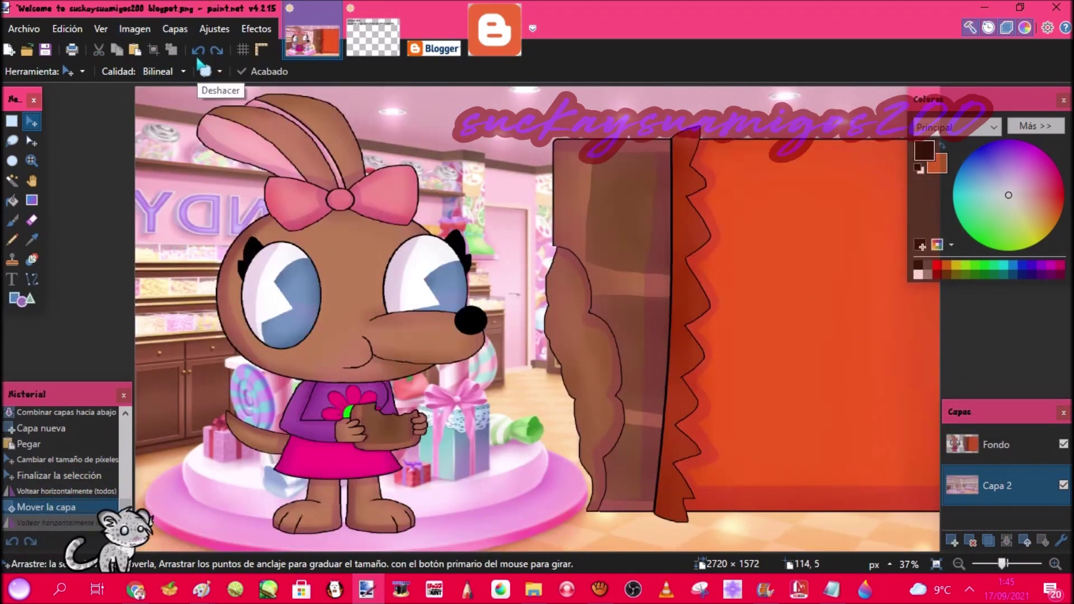
left_click(197, 56)
key("ctrl+a")
left_click(297, 171)
left_click(214, 29)
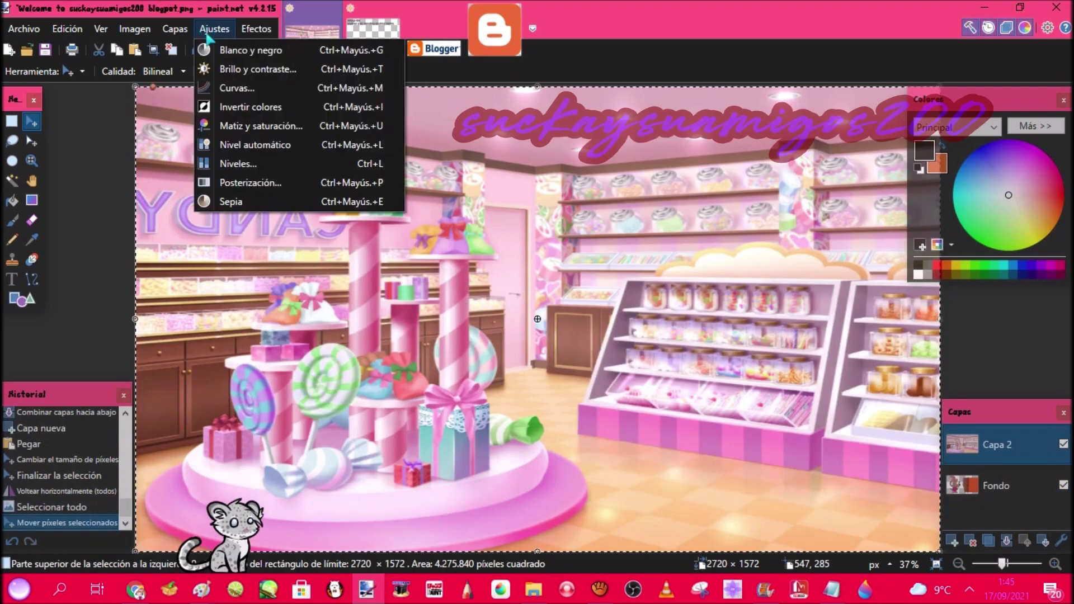
left_click(212, 174)
left_click(198, 50)
Flip only the candy shop layer horizontally and move it beneath the Fondo layer.
left_click(175, 29)
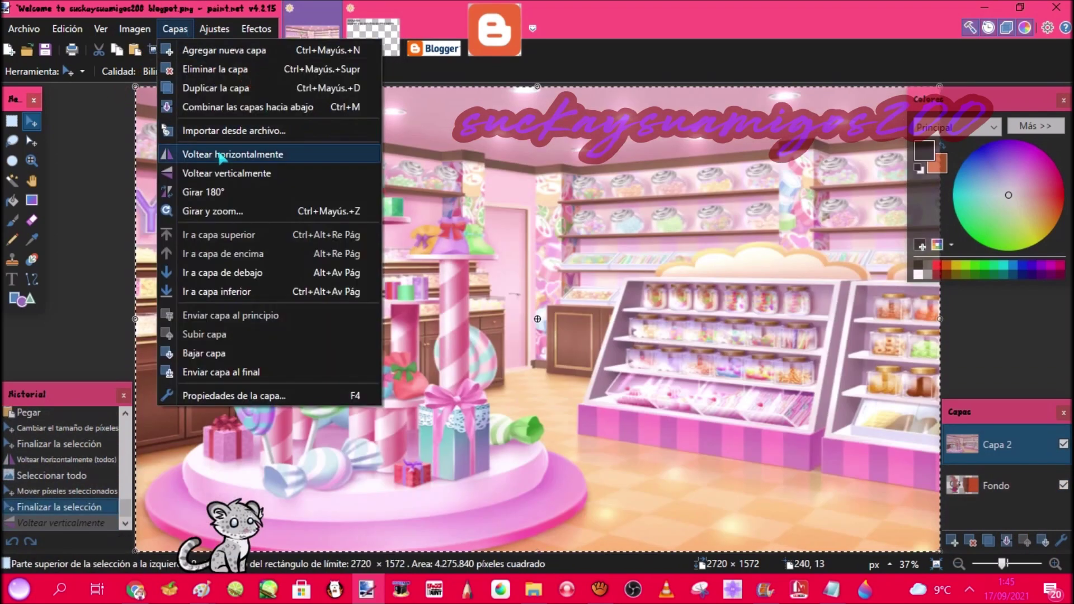
left_click(224, 151)
left_click(1043, 541)
Select the large chocolate bar on the Fondo layer, nudge it slightly downward and clear the selection.
left_click(988, 443)
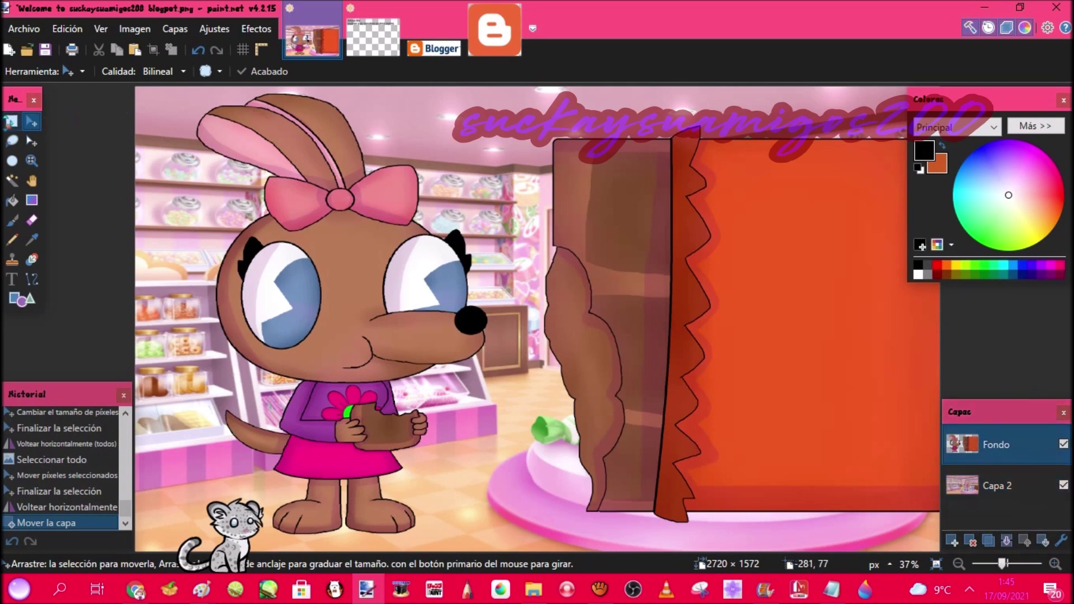
left_click(12, 121)
mouse_move(516, 114)
left_mouse_down()
mouse_move(985, 508)
mouse_move(973, 546)
left_mouse_up()
left_click(31, 122)
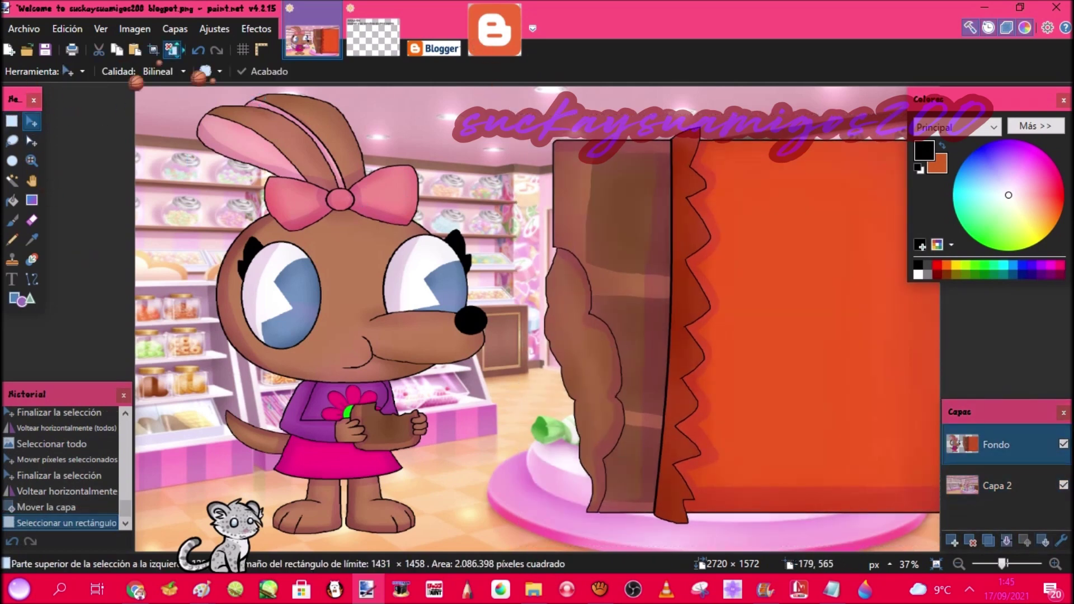
left_click(171, 49)
Add a new layer above the candy shop background and set the primary colour to magenta FF00DC.
left_click(990, 485)
left_click(1021, 122)
left_click(905, 265)
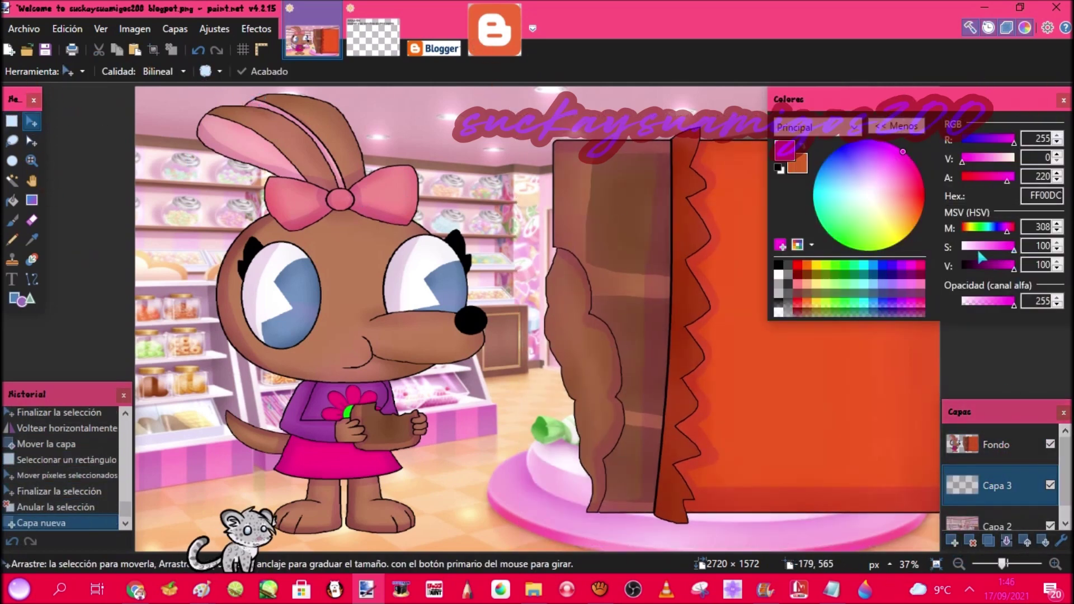
left_click(892, 126)
Paint a magenta frame along the canvas edges on Capa 3 with a 100-pixel brush.
left_click(12, 220)
left_click(240, 71)
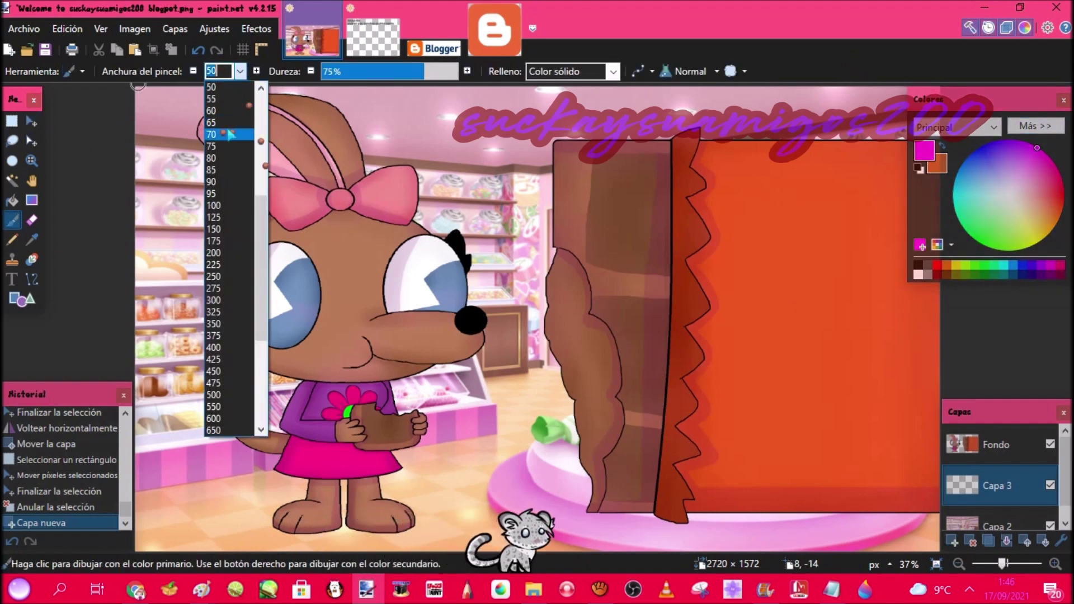
left_click(214, 206)
mouse_move(917, 94)
left_mouse_down()
mouse_move(130, 94)
mouse_move(311, 571)
mouse_move(302, 569)
left_mouse_up()
left_click_drag(174, 541, 924, 542)
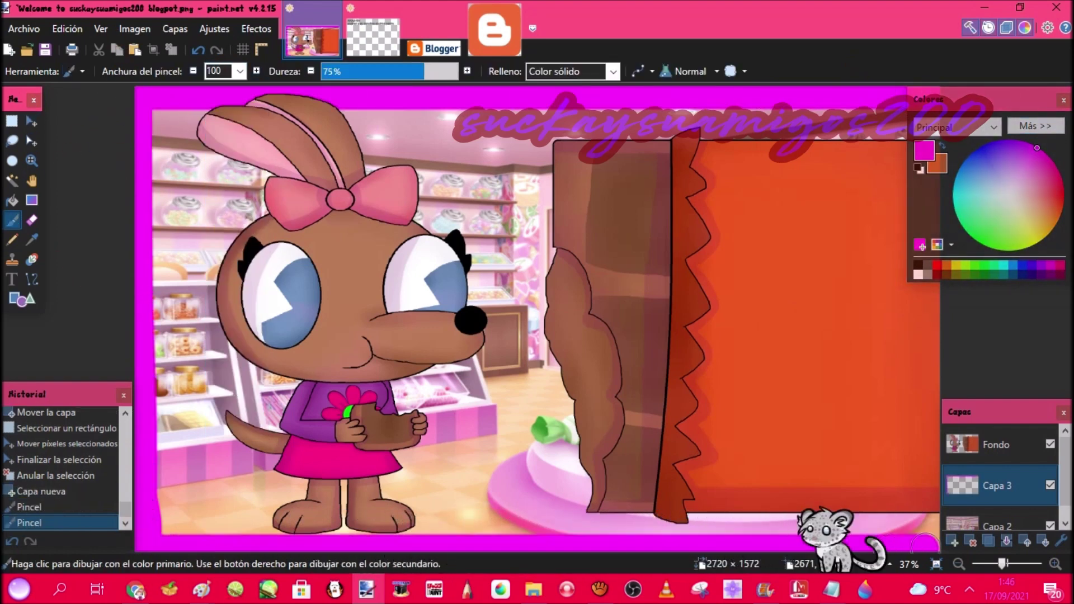
Soften the magenta frame on Capa 3 with a Gaussian blur and lower the layer's opacity.
left_click(260, 30)
mouse_move(289, 92)
left_click(480, 168)
left_click(561, 317)
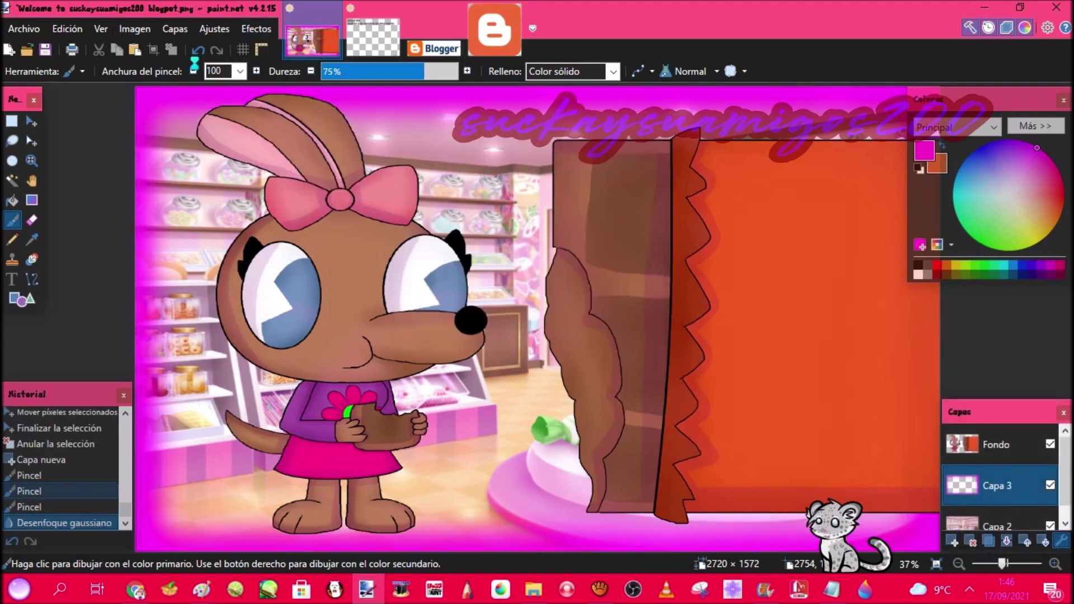
key("F4")
left_click_drag(607, 336, 498, 336)
left_click(539, 367)
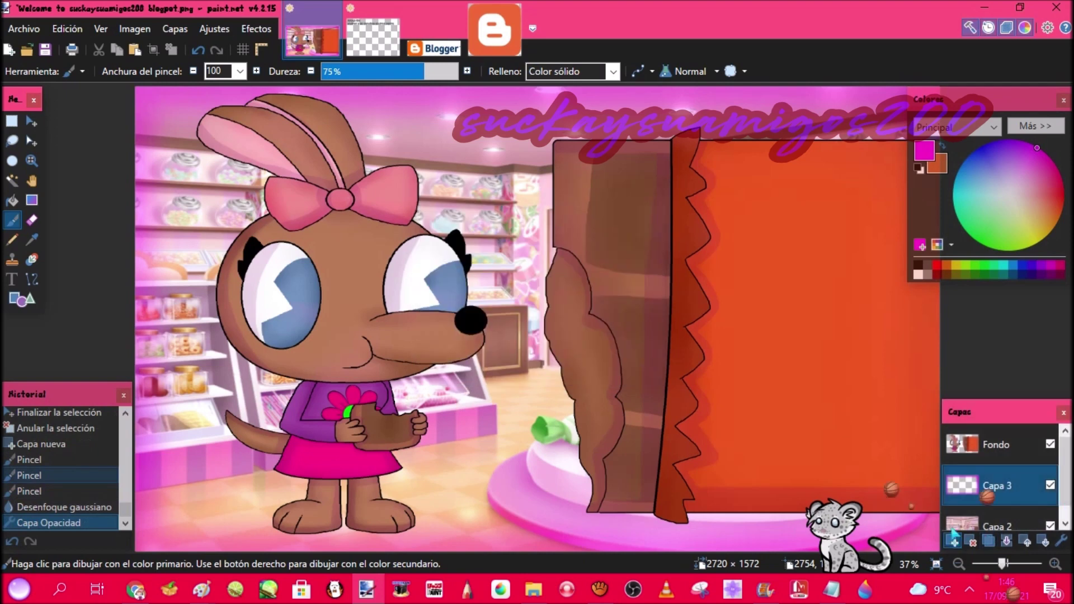
Add a layer above Capa 3 and paint a black elliptical shadow, about 804 × 203 pixels, beneath the character's feet with a 200-pixel brush.
left_click(954, 540)
left_click(918, 265)
left_click(12, 161)
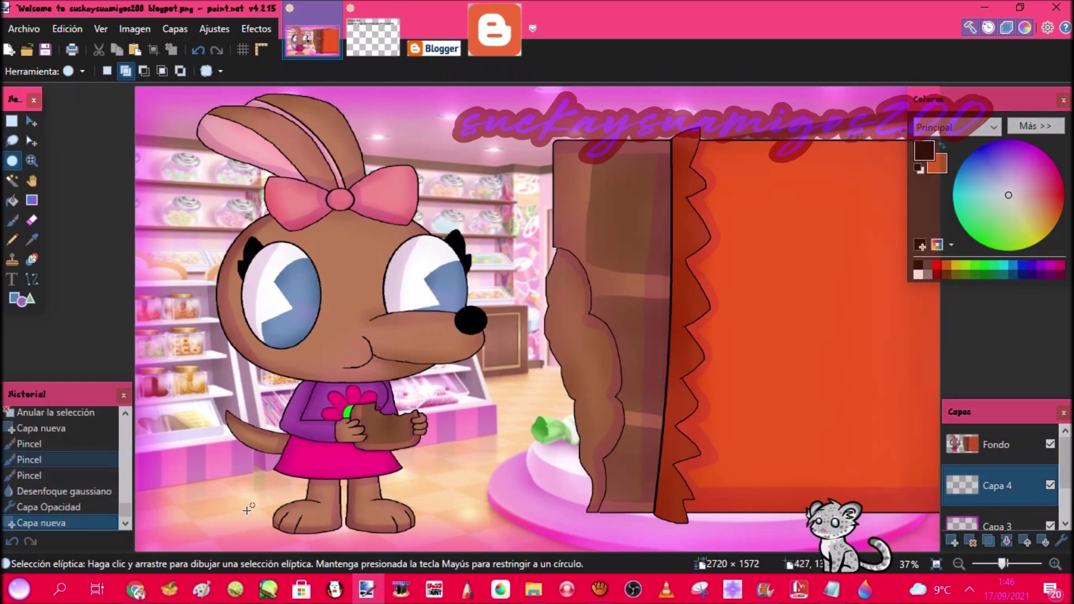
left_click_drag(204, 488, 462, 549)
left_click(32, 141)
left_click_drag(206, 518, 227, 519)
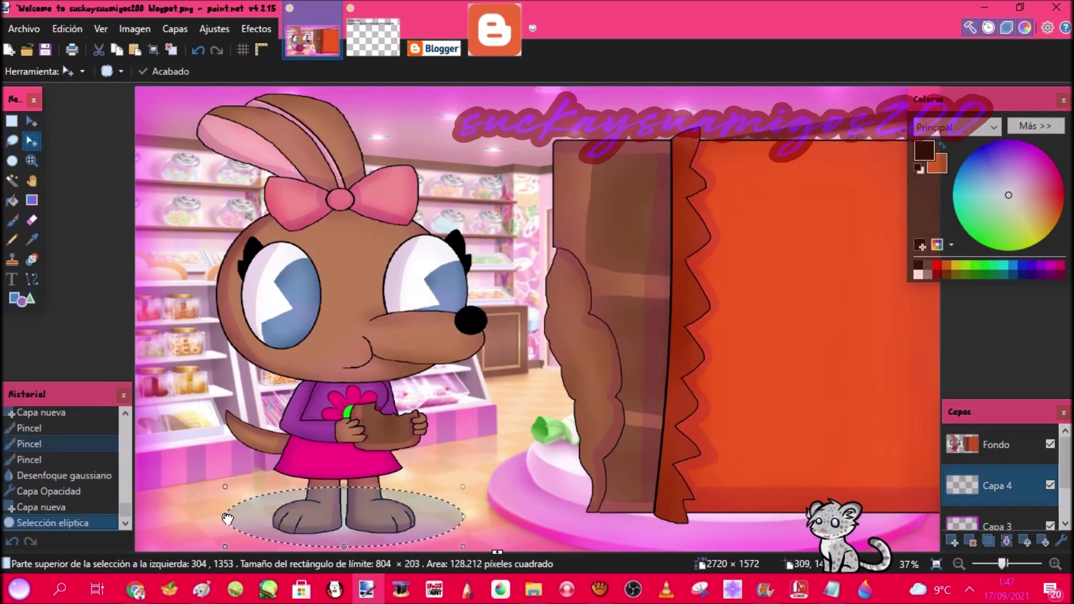
key("b")
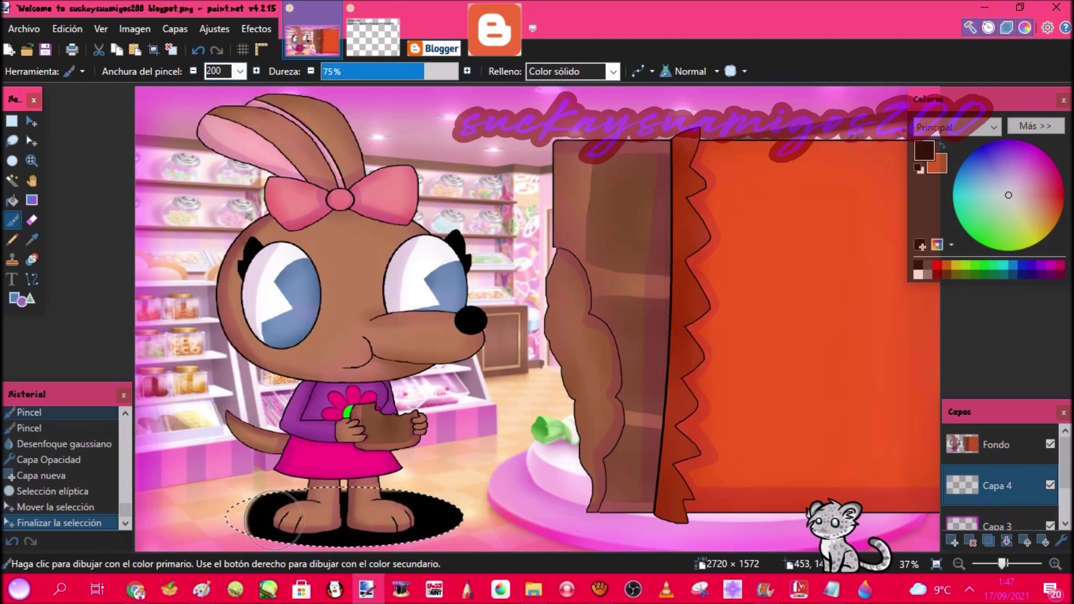
Apply a Gaussian blur with radius 44 to the foot shadow and reduce the opacity of Capa 4.
left_click(256, 29)
mouse_move(313, 92)
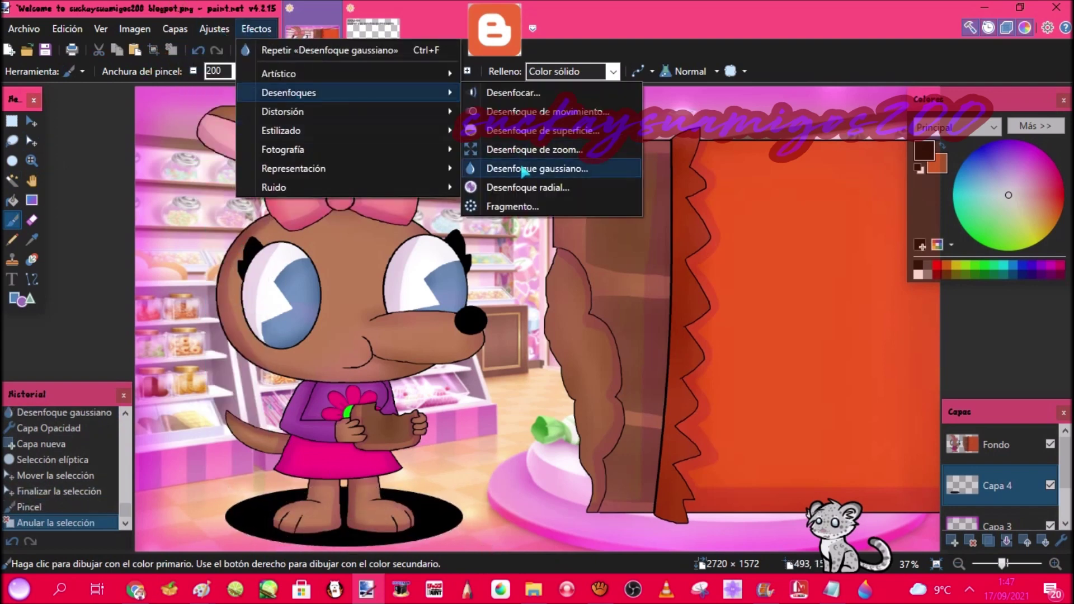
left_click(551, 168)
left_click_drag(425, 286, 453, 286)
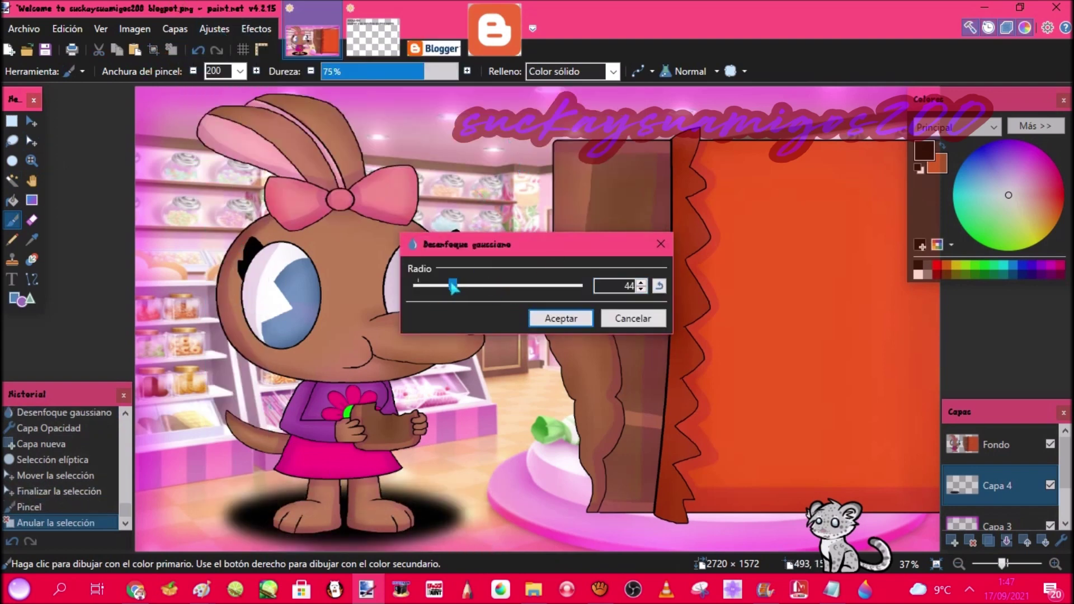
left_click(582, 320)
double_click(996, 485)
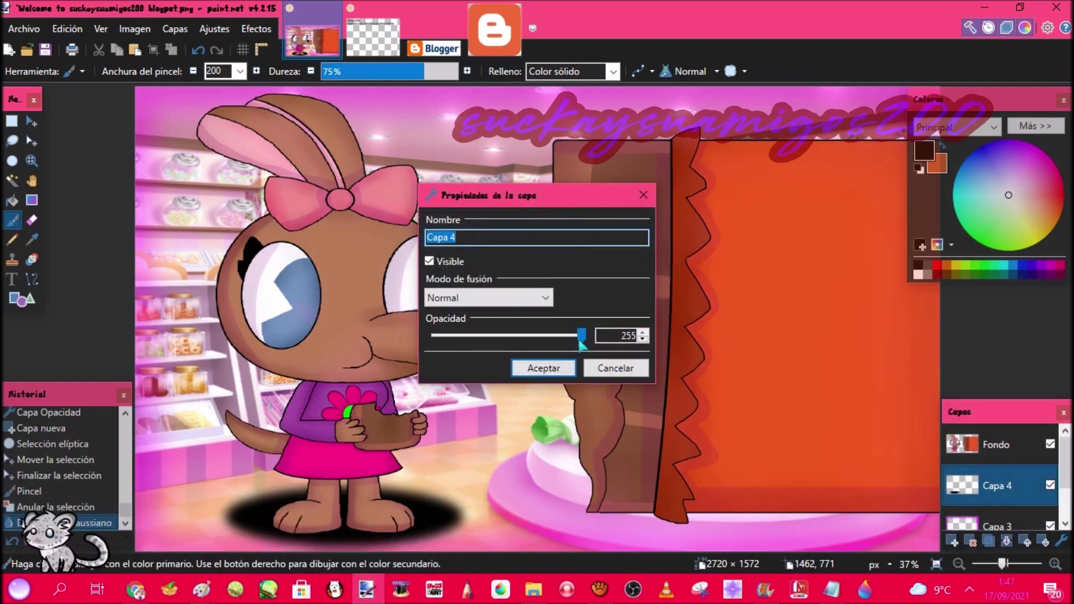
left_click_drag(582, 335, 518, 335)
left_click(542, 368)
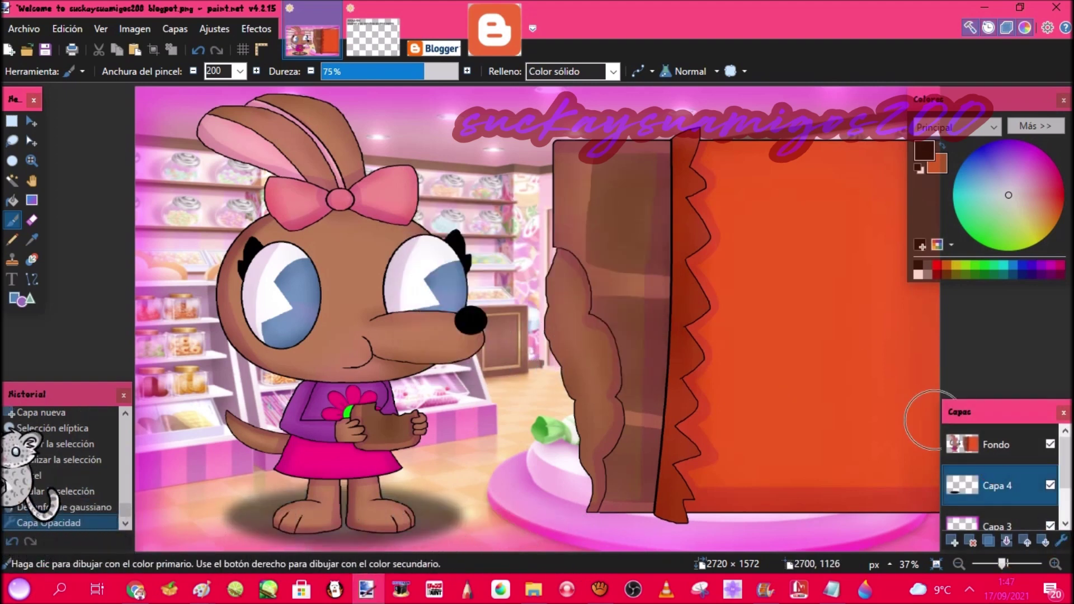
Add a new layer above Fondo and select the character's brown face on the Fondo layer with the Magic Wand at 47% tolerance.
left_click(953, 541)
left_click_drag(990, 485, 994, 436)
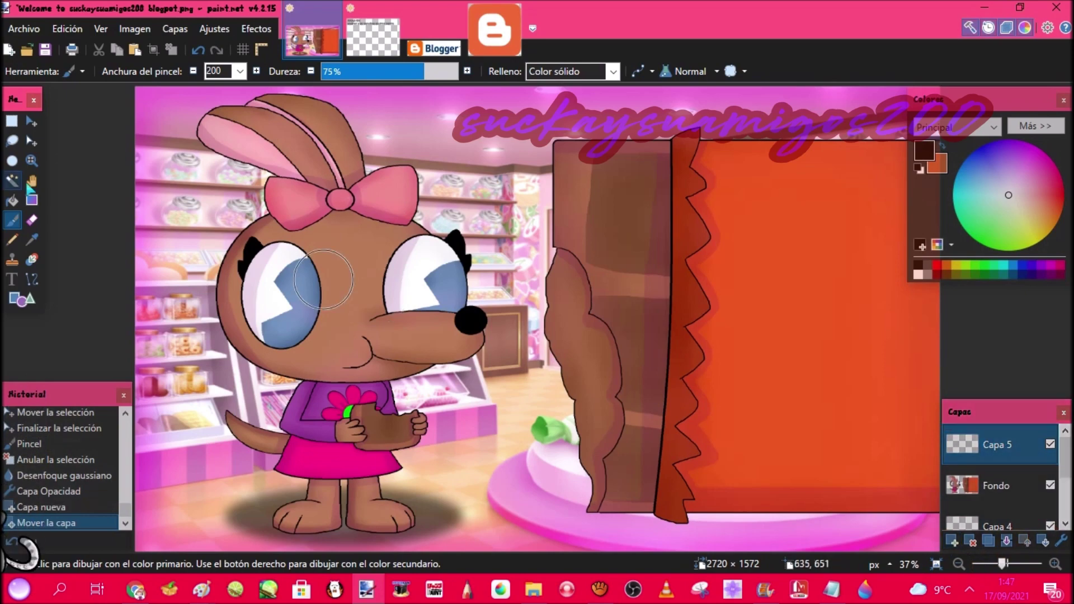
left_click(32, 160)
left_click(391, 354)
left_click(177, 404)
left_click(182, 356)
left_click(182, 356)
left_click(11, 181)
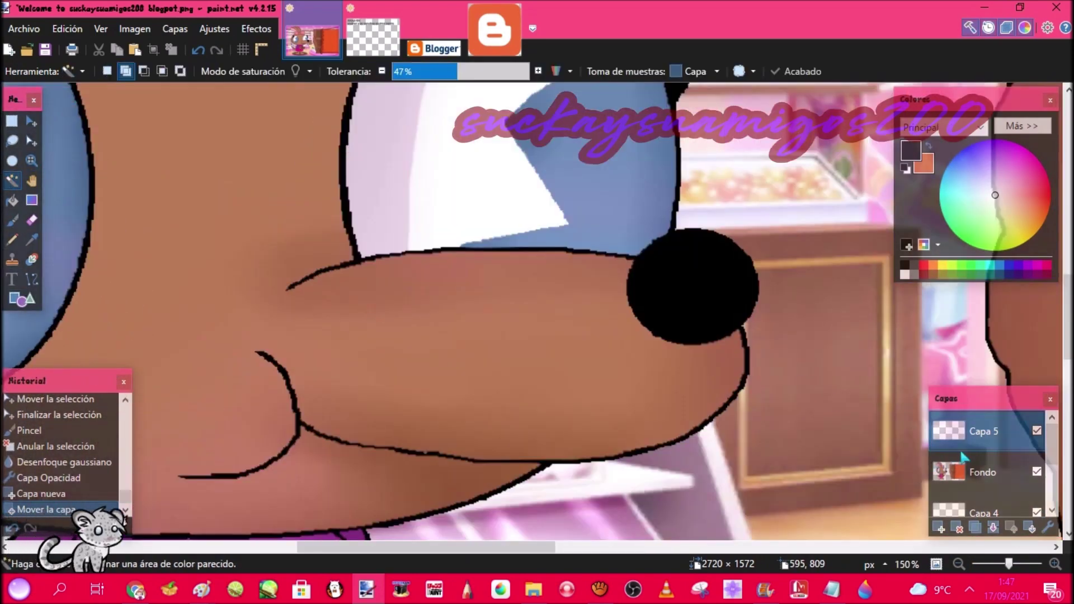
left_click(967, 464)
scroll(422, 363, "down", 2)
left_click(417, 360)
left_click_drag(404, 375, 329, 377)
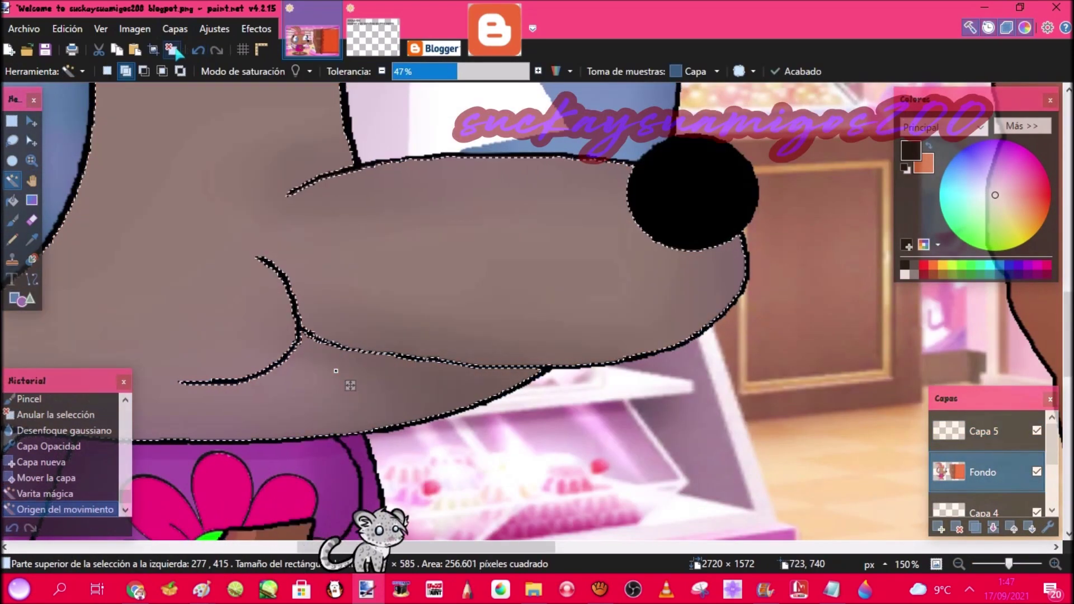
Sample a brown shade from the character's muzzle and set up a 10-pixel brush on Capa 5.
mouse_move(346, 548)
left_mouse_down()
mouse_move(555, 548)
mouse_move(350, 551)
left_mouse_up()
left_click(31, 240)
scroll(481, 141, "up", 3)
left_click(432, 438)
left_click(984, 431)
left_click(12, 220)
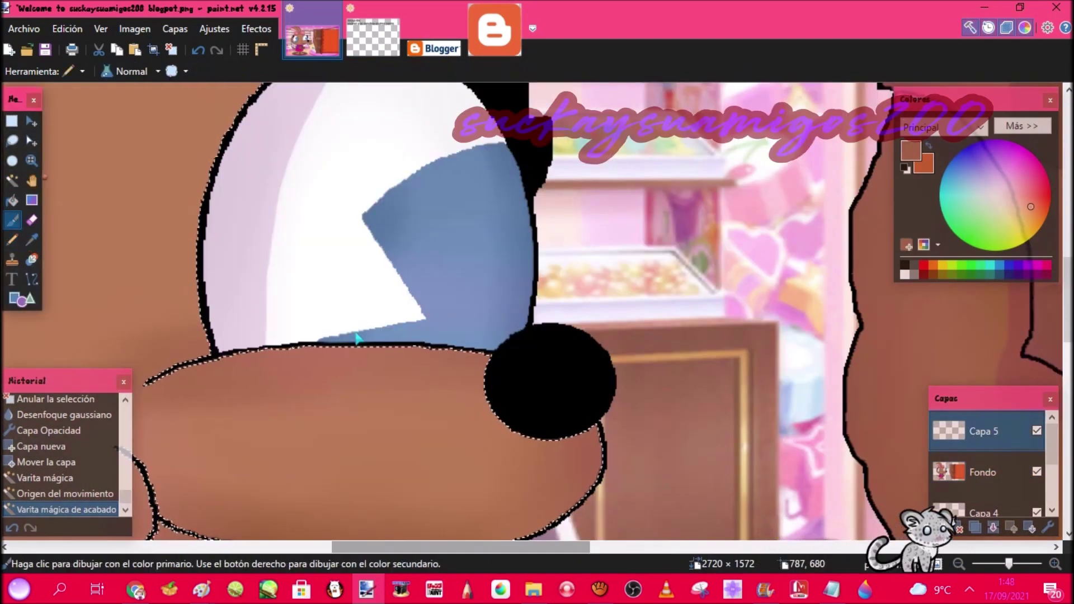
scroll(354, 340, "down", 2)
left_click(239, 72)
left_click(242, 147)
left_click(240, 71)
left_click(231, 113)
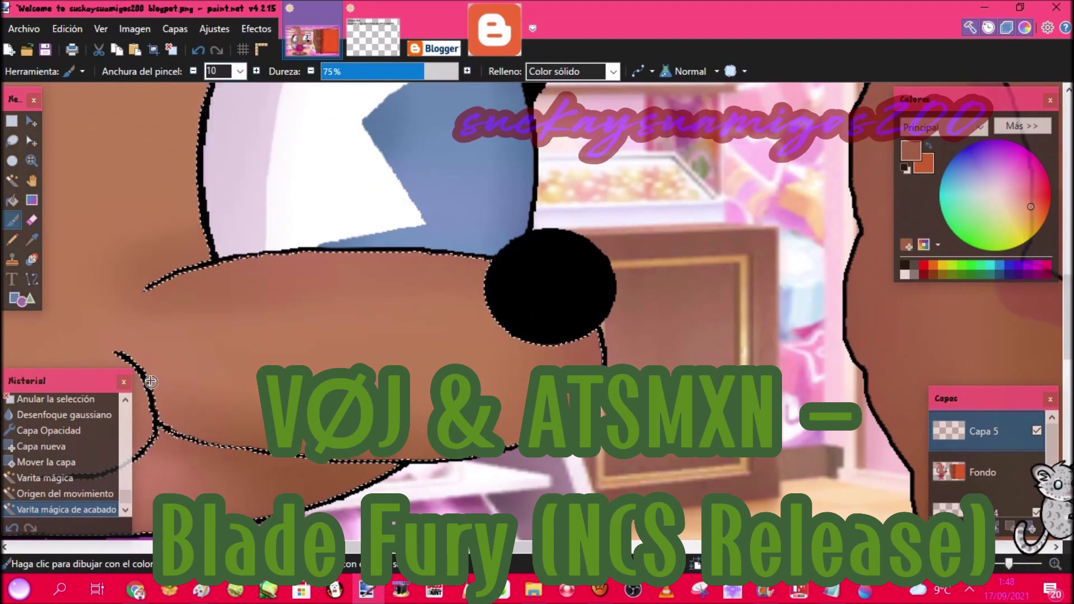
Try outlining a shadow across the muzzle, raise the brush hardness to 100% and undo the trial strokes.
left_click_drag(520, 425, 546, 433)
scroll(160, 360, "down", 2)
left_click_drag(156, 347, 224, 410)
left_click(456, 72)
key("ctrl+z")
key("ctrl+z")
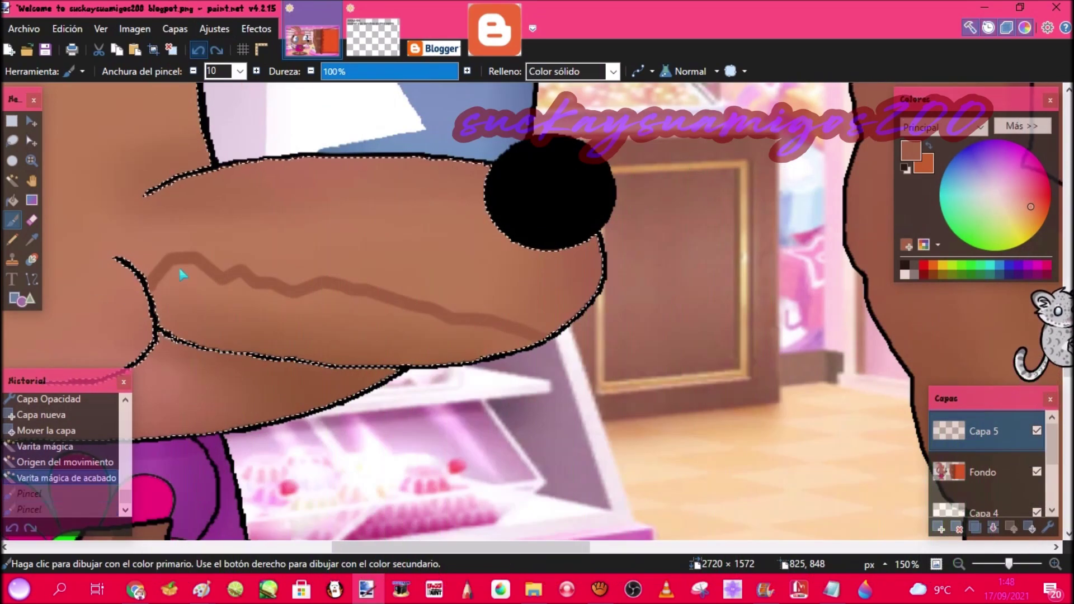
Outline a brown stain along the lower muzzle and jaw on Capa 5 and fill it in with an 80-pixel brush.
mouse_move(148, 298)
left_mouse_down()
mouse_move(168, 275)
mouse_move(374, 305)
mouse_move(496, 350)
left_mouse_up()
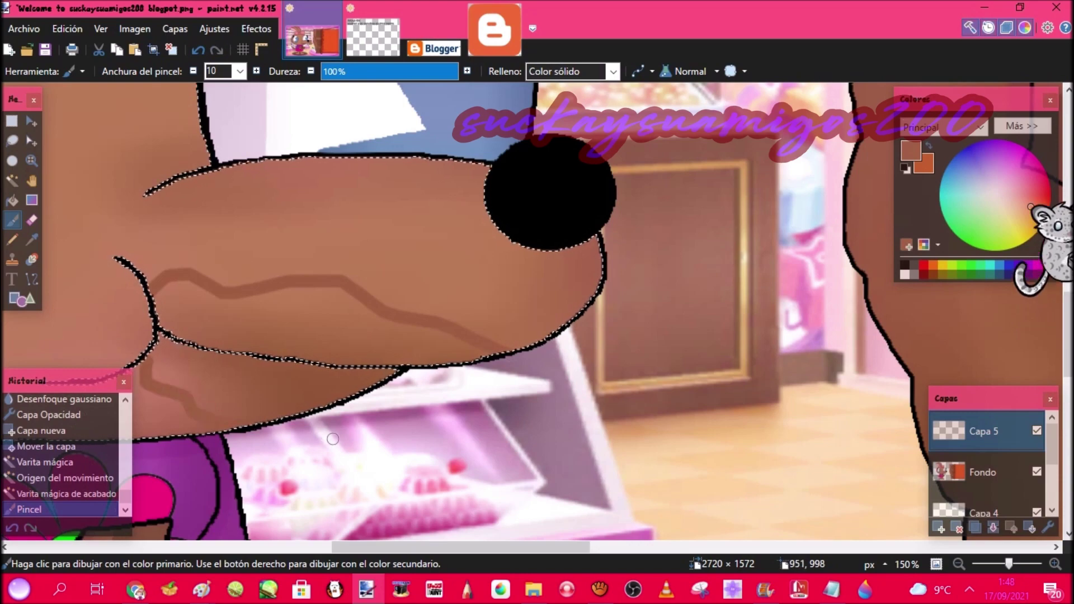
left_click(202, 50)
left_click(240, 71)
left_click(223, 371)
left_click(239, 71)
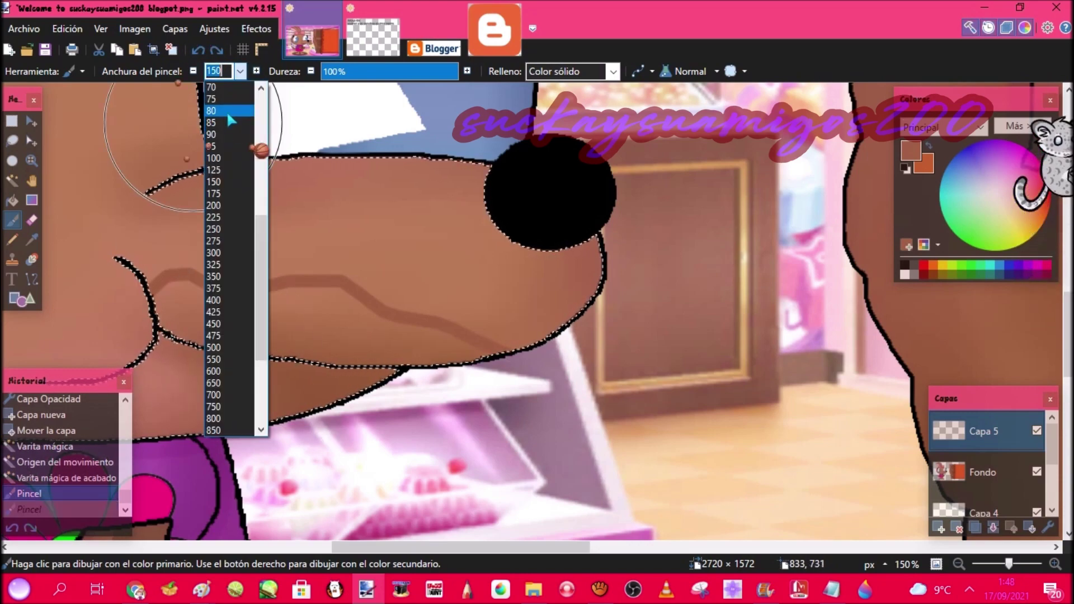
left_click(226, 114)
left_click_drag(187, 317, 395, 362)
left_click_drag(236, 314, 396, 323)
scroll(407, 224, "down", 1)
left_click_drag(392, 241, 583, 235)
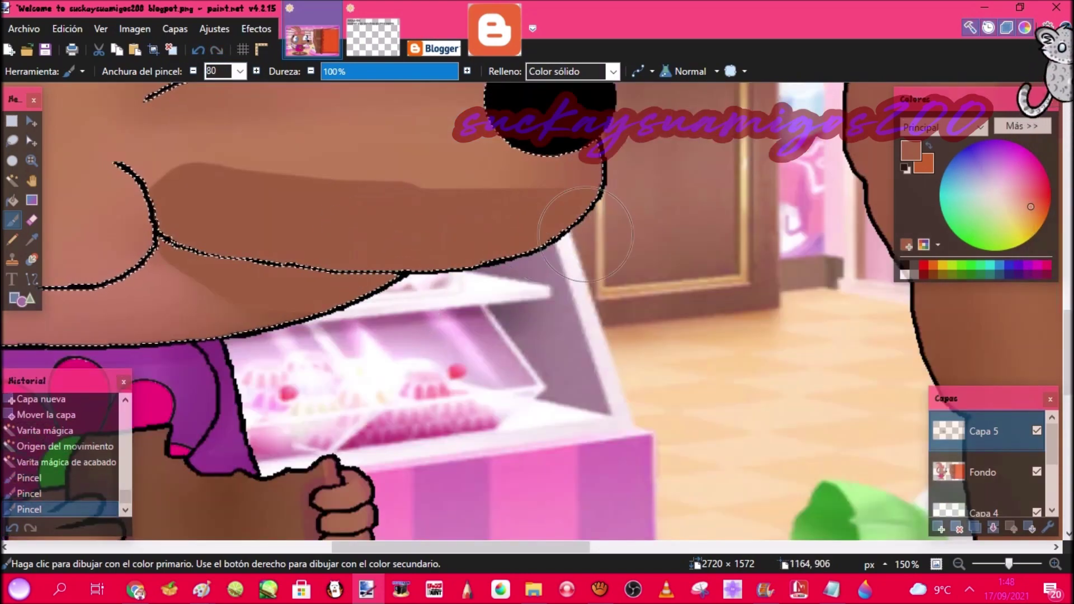
Sample the dark brown of the large chocolate bar on the Fondo layer as the primary colour.
left_click(31, 239)
left_click_drag(586, 551, 742, 550)
left_click(984, 471)
scroll(604, 297, "up", 3)
left_click(687, 342)
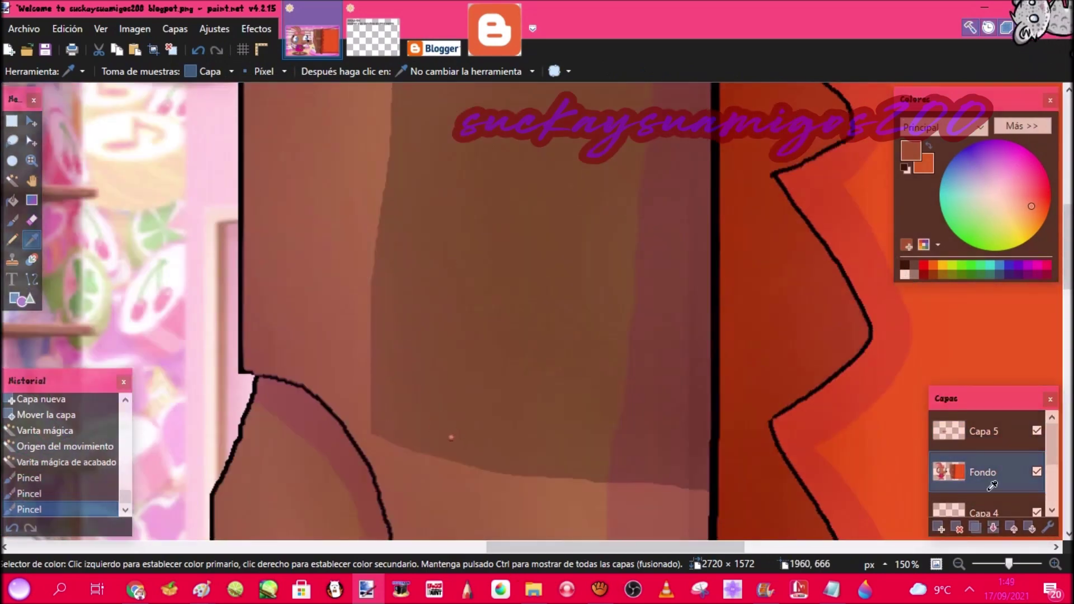
Paint four darker chocolate smudges on the cheek, mouth corner, jaw and muzzle on Capa 5 with a 55-pixel brush.
left_click(985, 431)
left_click_drag(568, 551, 311, 551)
left_click(12, 220)
scroll(523, 276, "down", 3)
left_click(240, 71)
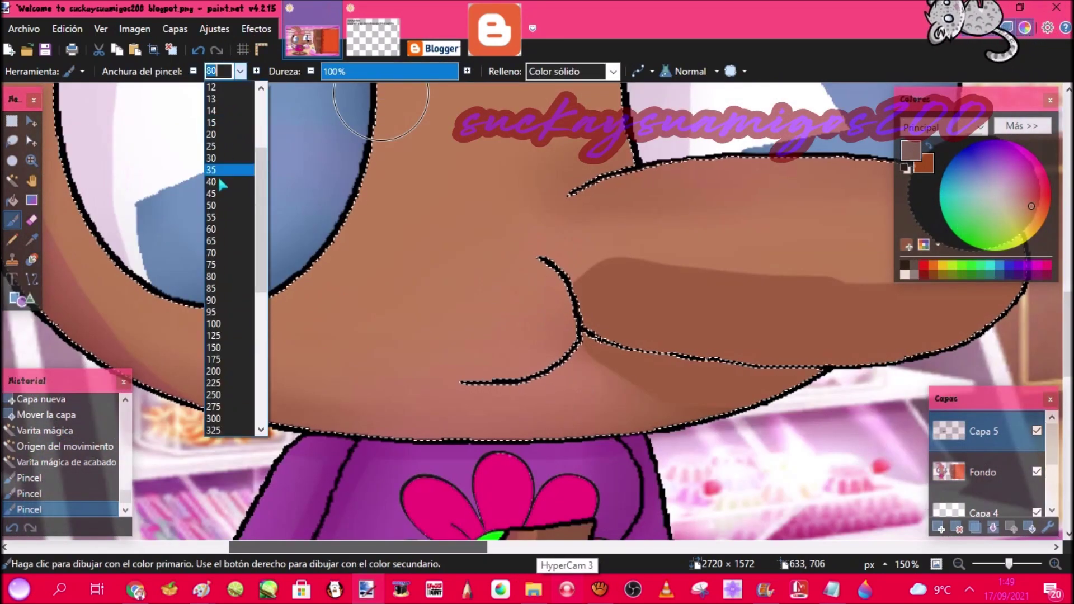
left_click(221, 184)
left_click_drag(535, 308, 521, 334)
left_click_drag(389, 340, 388, 380)
left_click_drag(660, 403, 780, 387)
left_click_drag(717, 284, 863, 307)
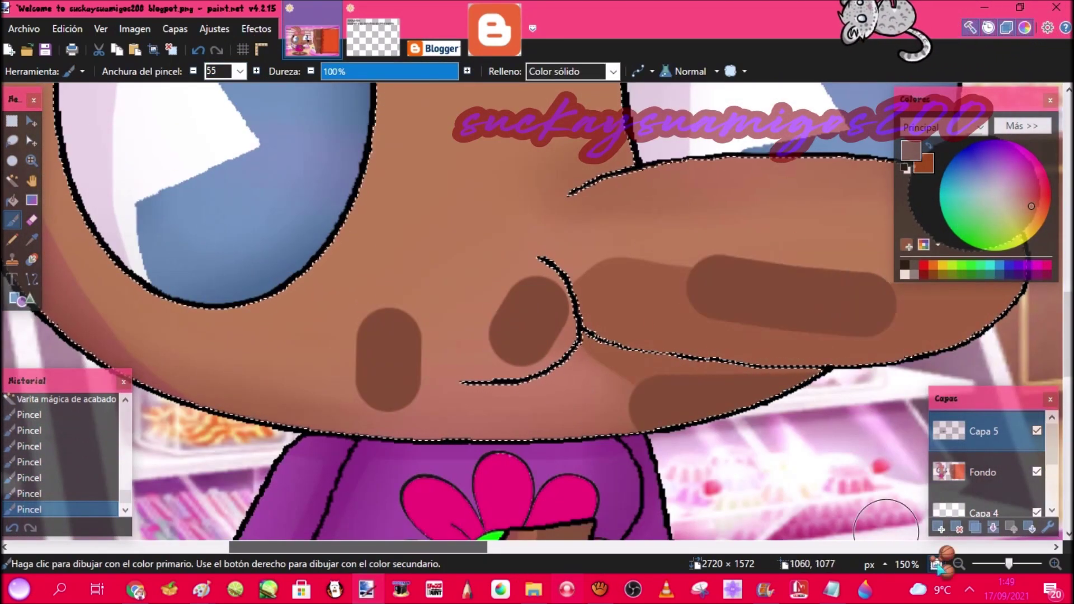
Blend the face smudges on Capa 5 with a Gaussian blur of radius 29 and clear the selection.
left_click(936, 563)
left_click(214, 28)
mouse_move(256, 28)
mouse_move(288, 92)
left_click(587, 168)
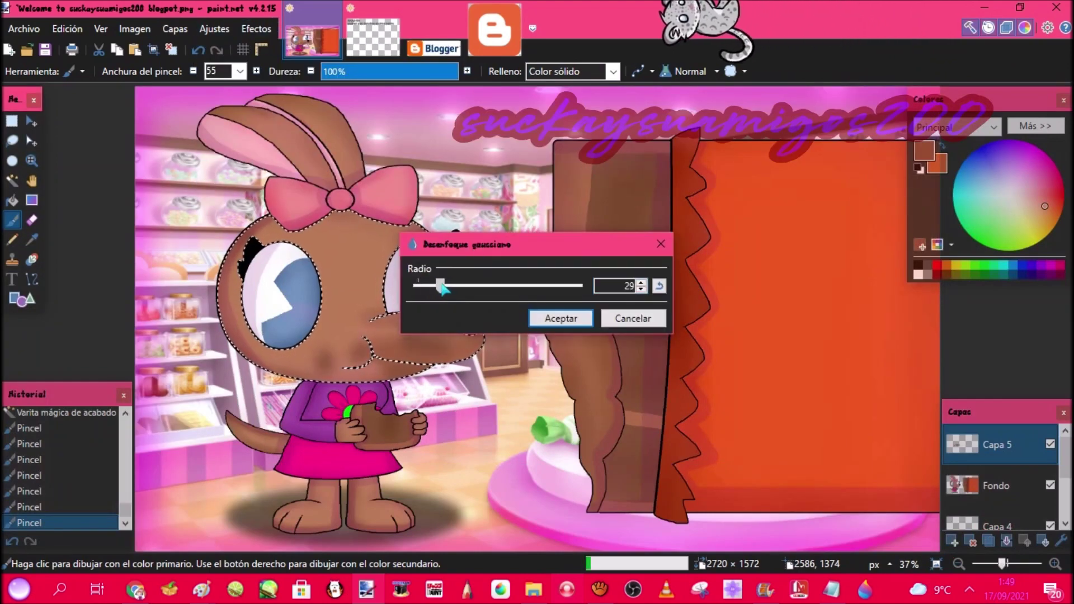
key("Return")
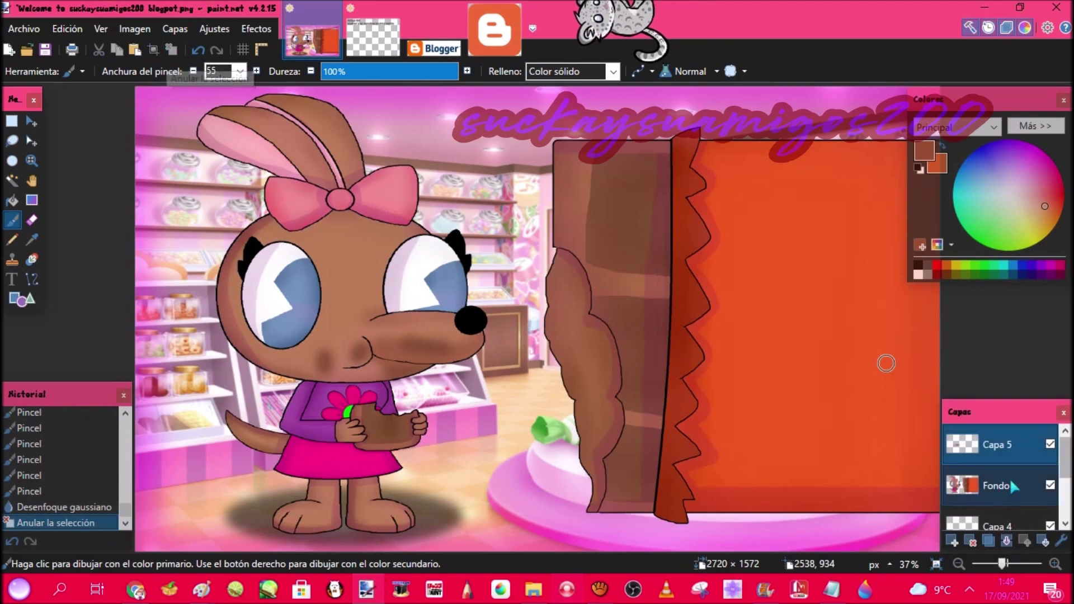